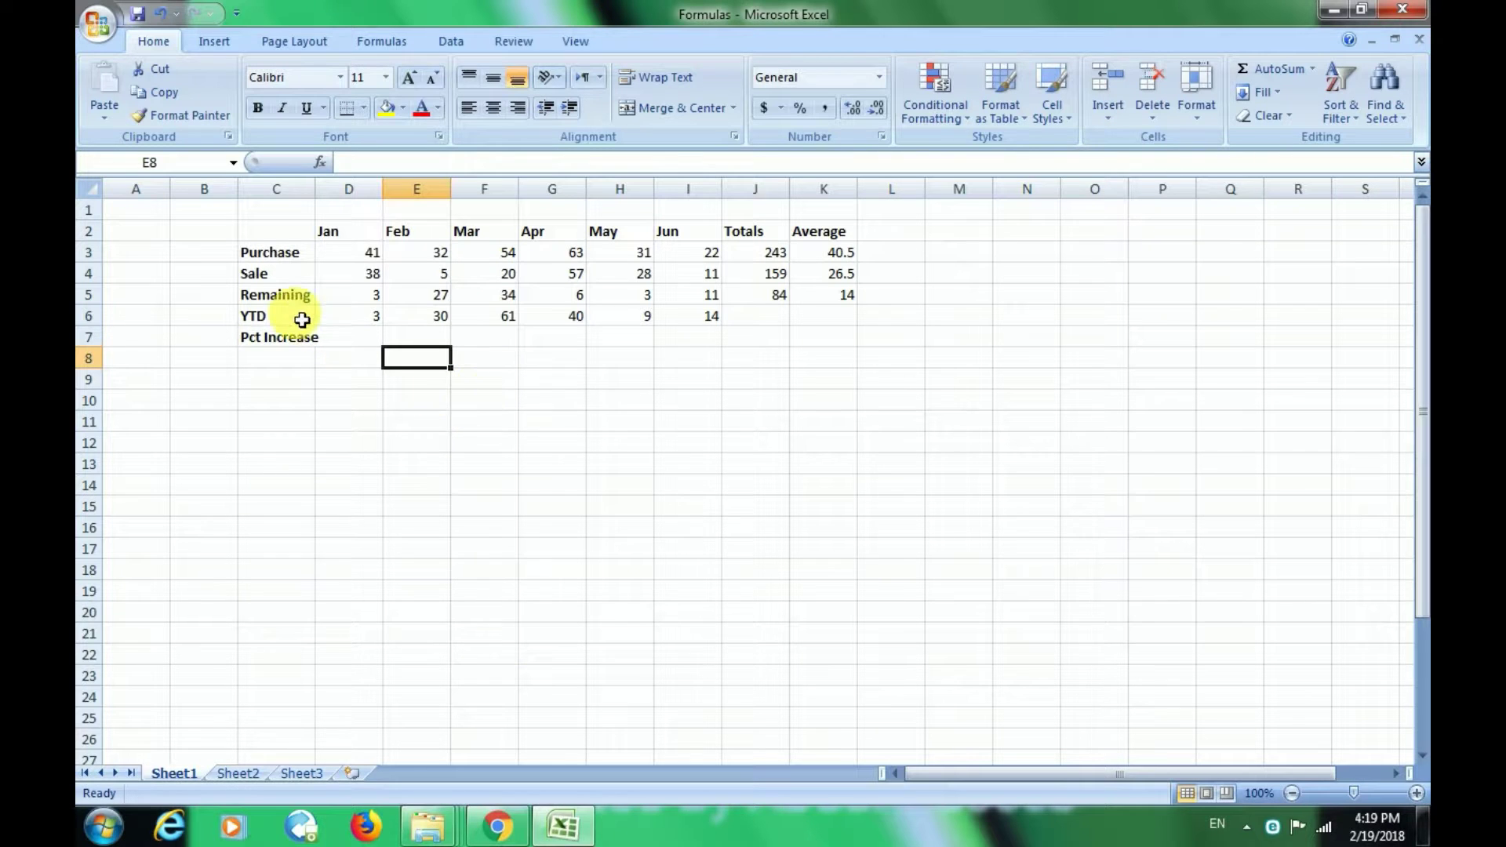
Step: Examine the YTD row and the Purchase, Sale and Remaining labels, and dismiss the Windows color scheme prompt
{"action": "left_click_drag", "start_coordinate": [302, 320], "coordinate": [772, 315]}
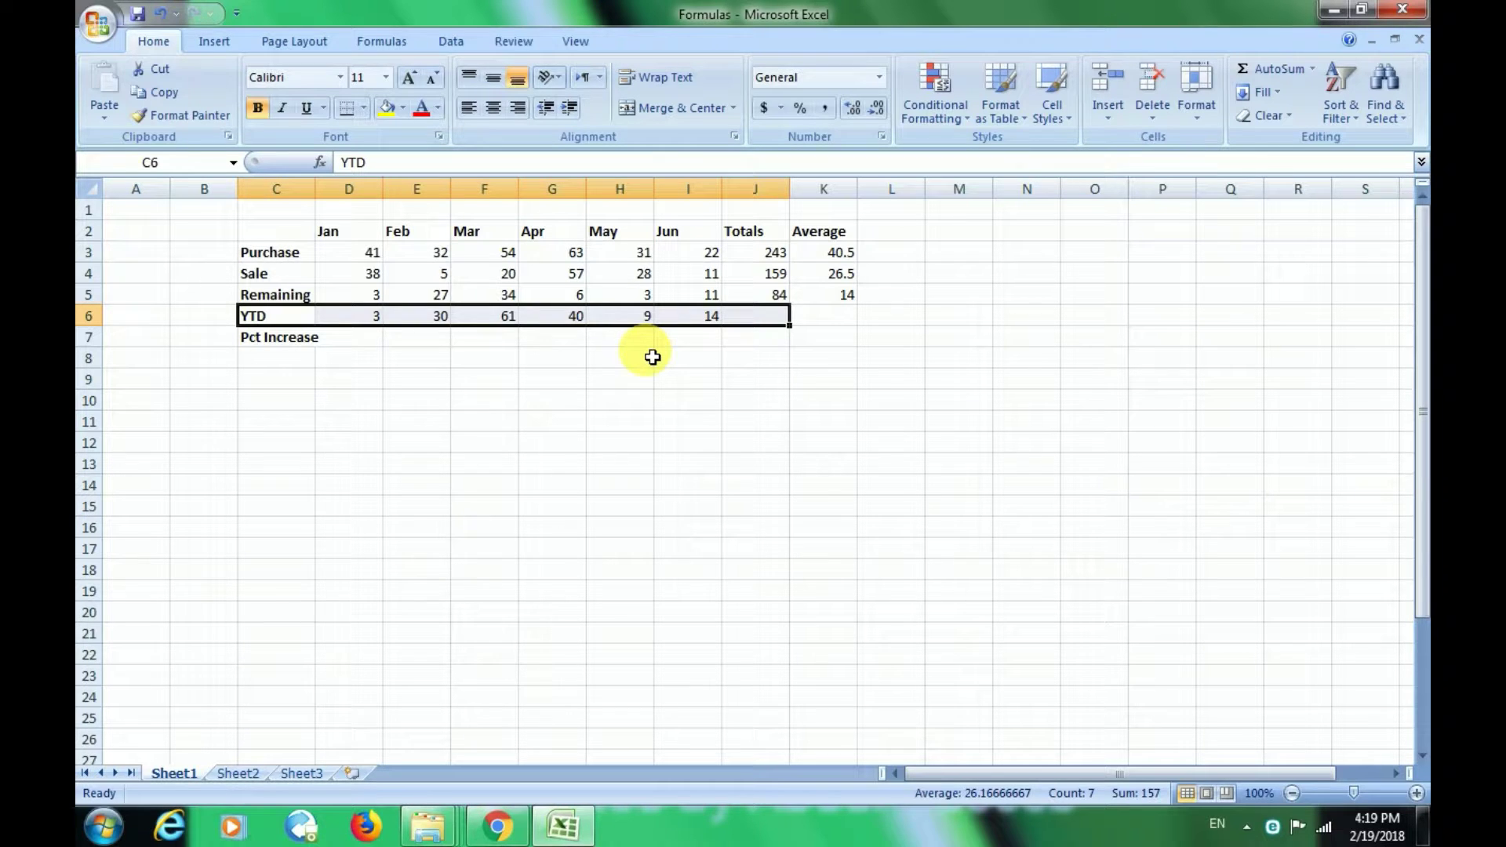
{"action": "left_click", "coordinate": [308, 255]}
{"action": "left_click", "coordinate": [298, 280]}
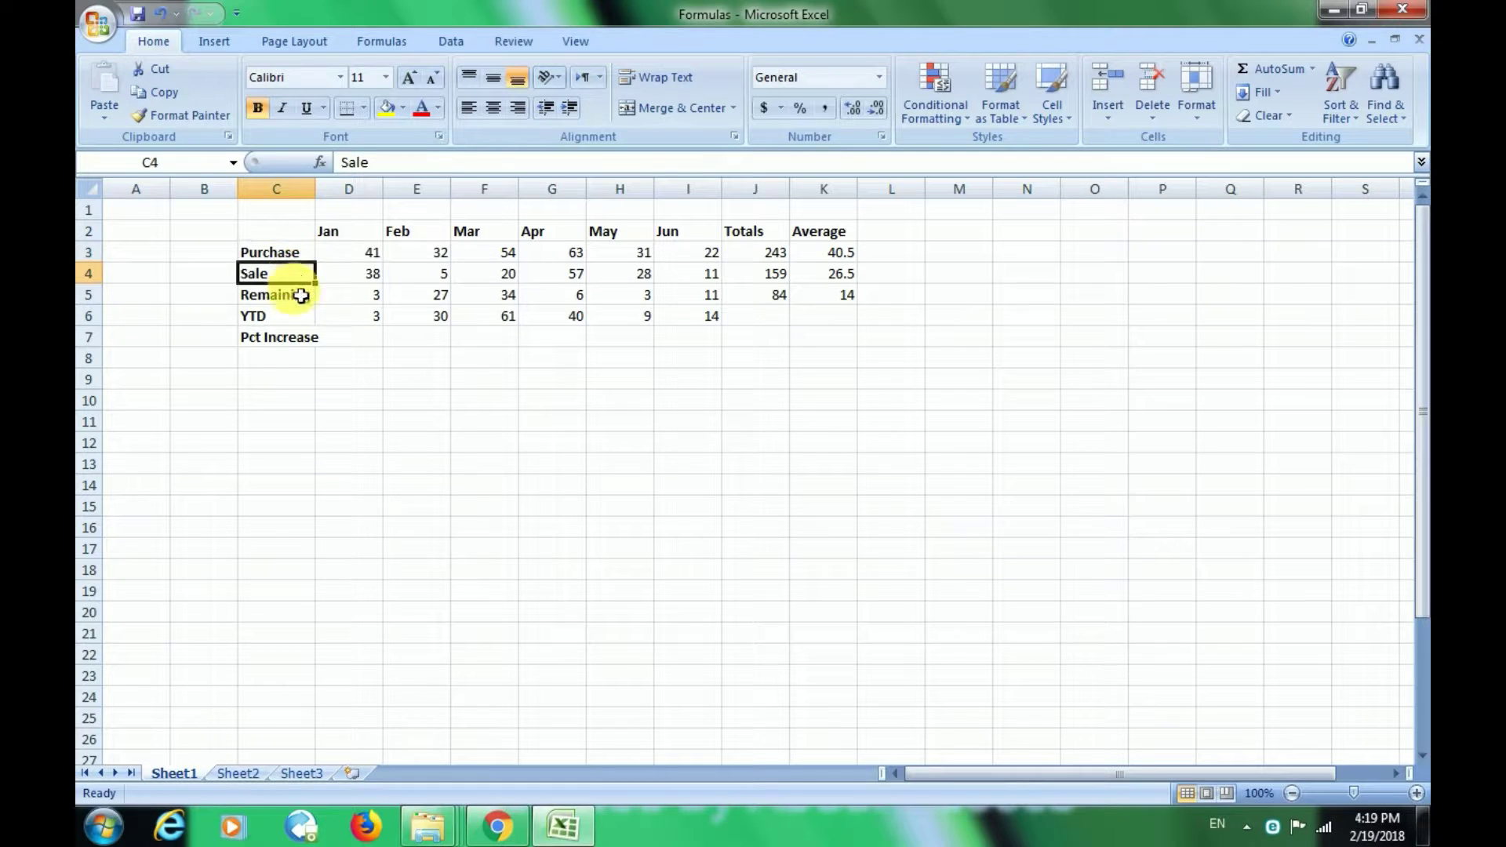
{"action": "left_click", "coordinate": [297, 296]}
{"action": "left_click", "coordinate": [347, 260]}
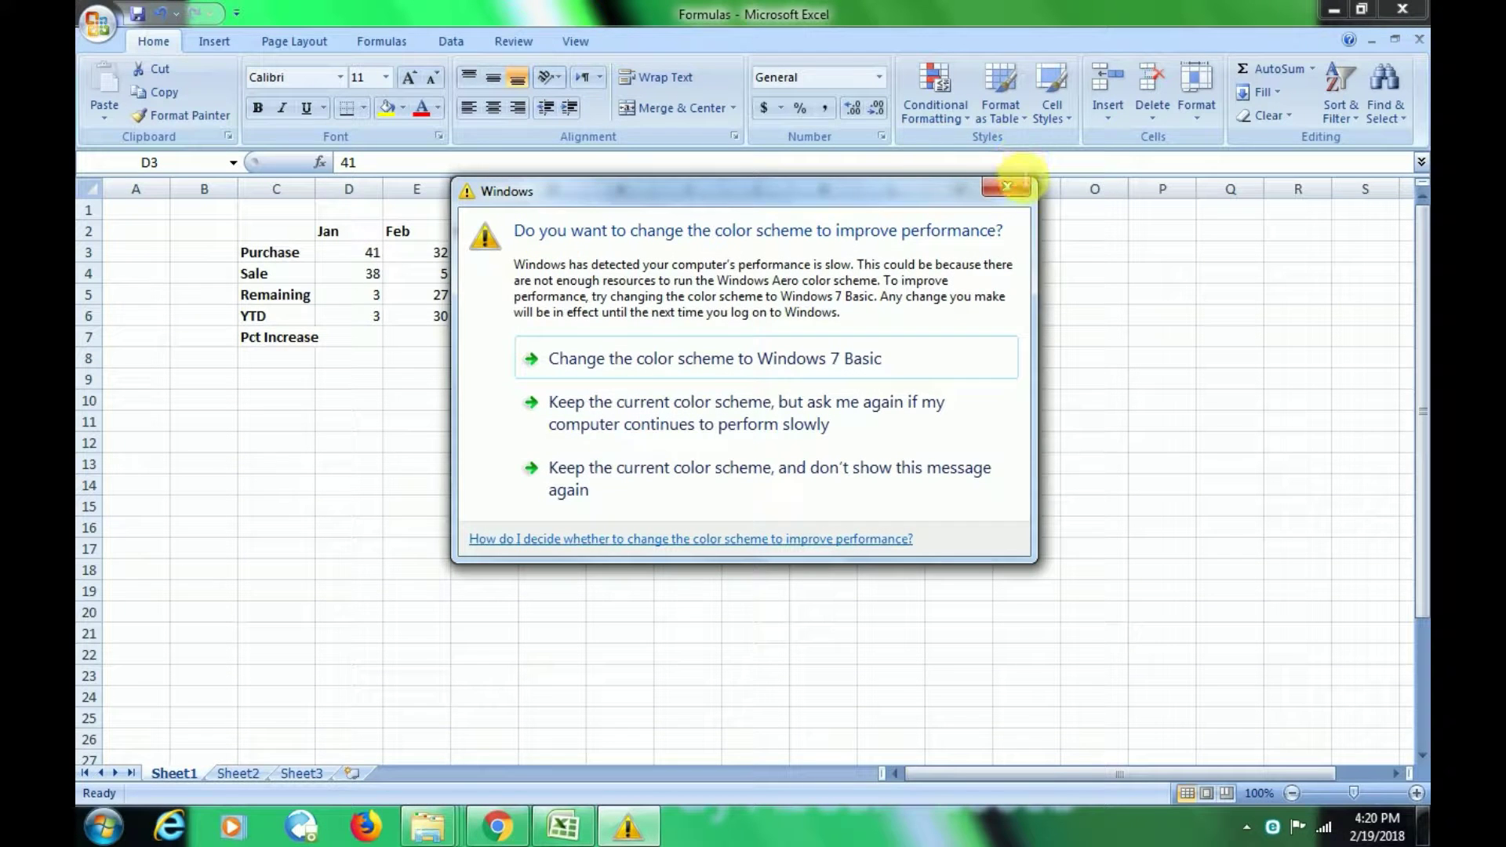
{"action": "left_click", "coordinate": [1010, 186]}
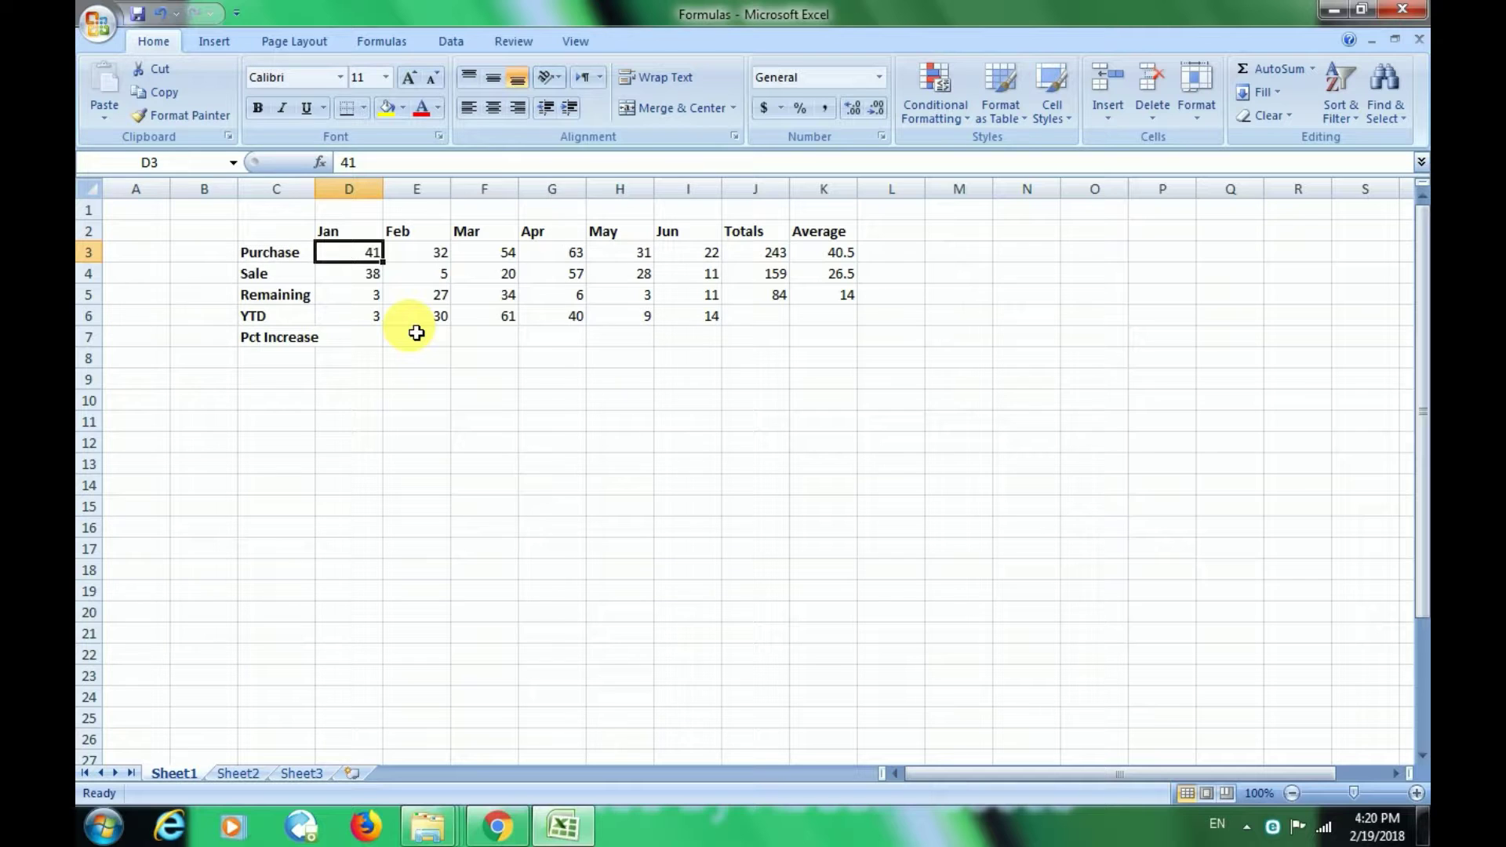
Step: Compare the January and February figures in the table, dismissing the Windows color scheme prompt
{"action": "key", "text": "Right"}
{"action": "key", "text": "Right"}
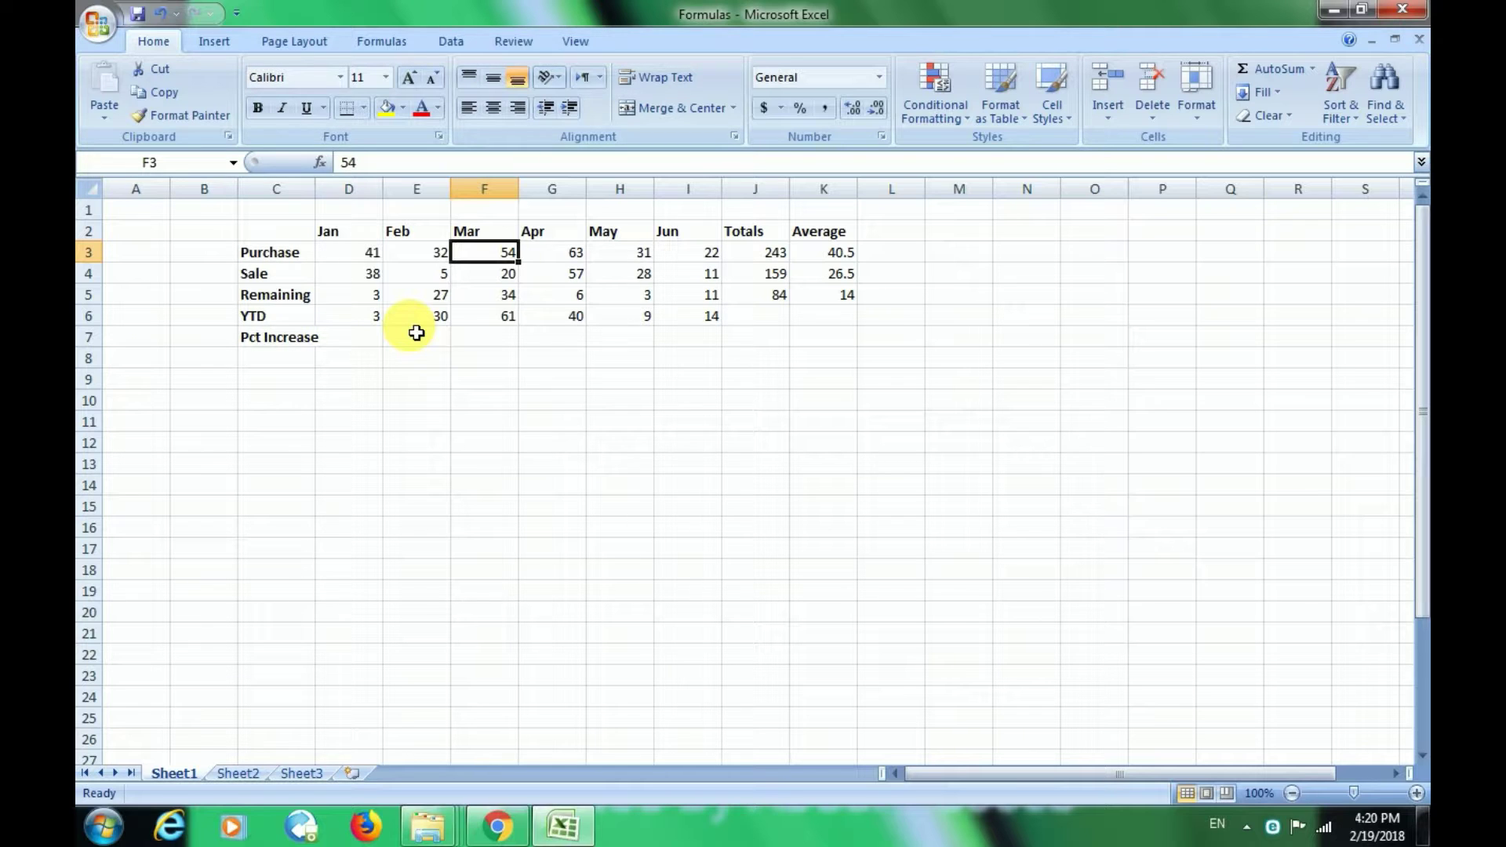
{"action": "key", "text": "Left"}
{"action": "key", "text": "Left"}
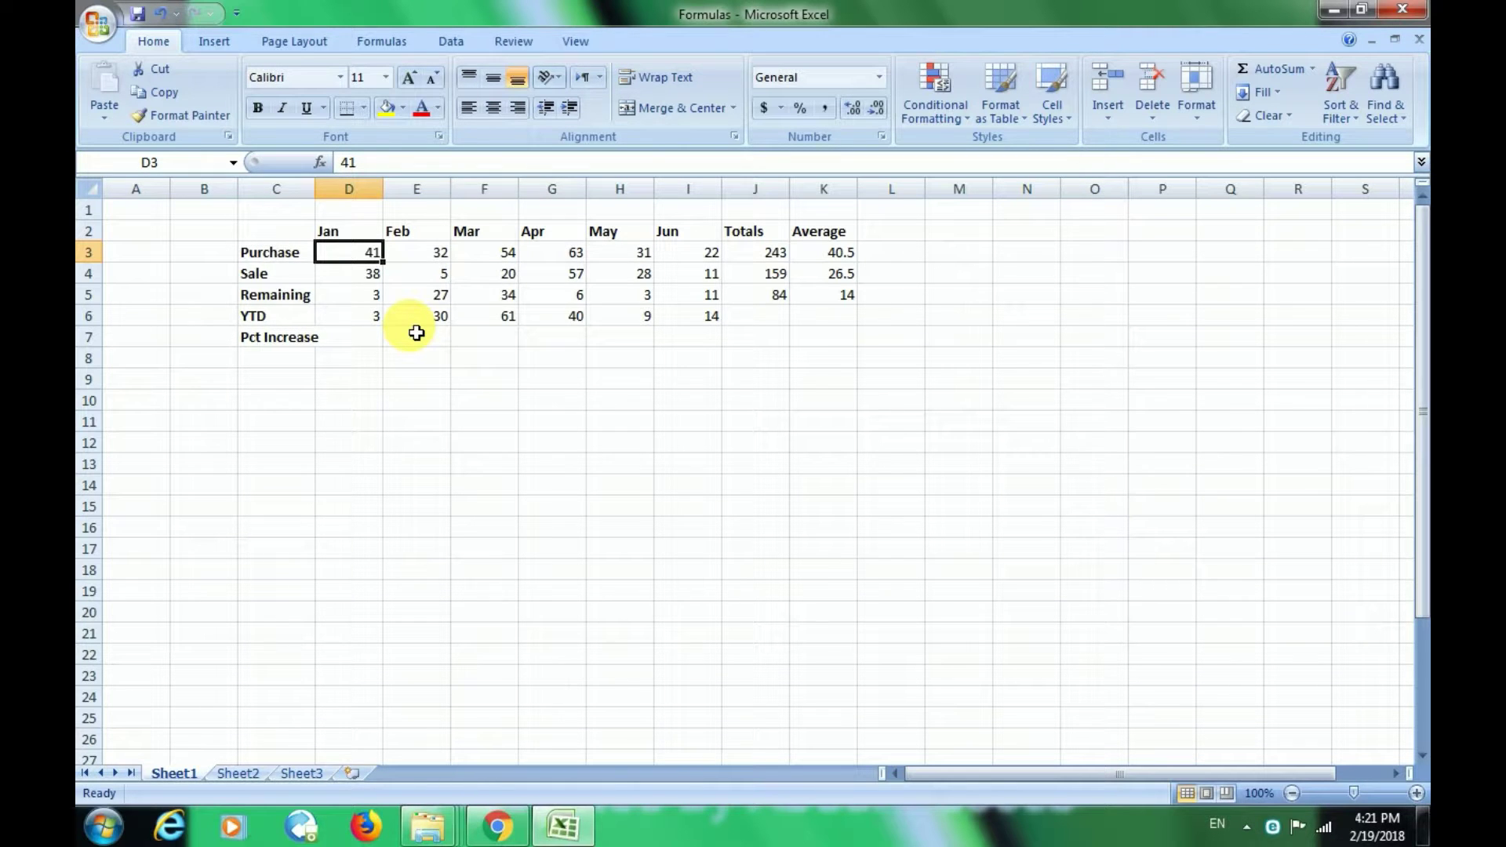
{"action": "key", "text": "Right"}
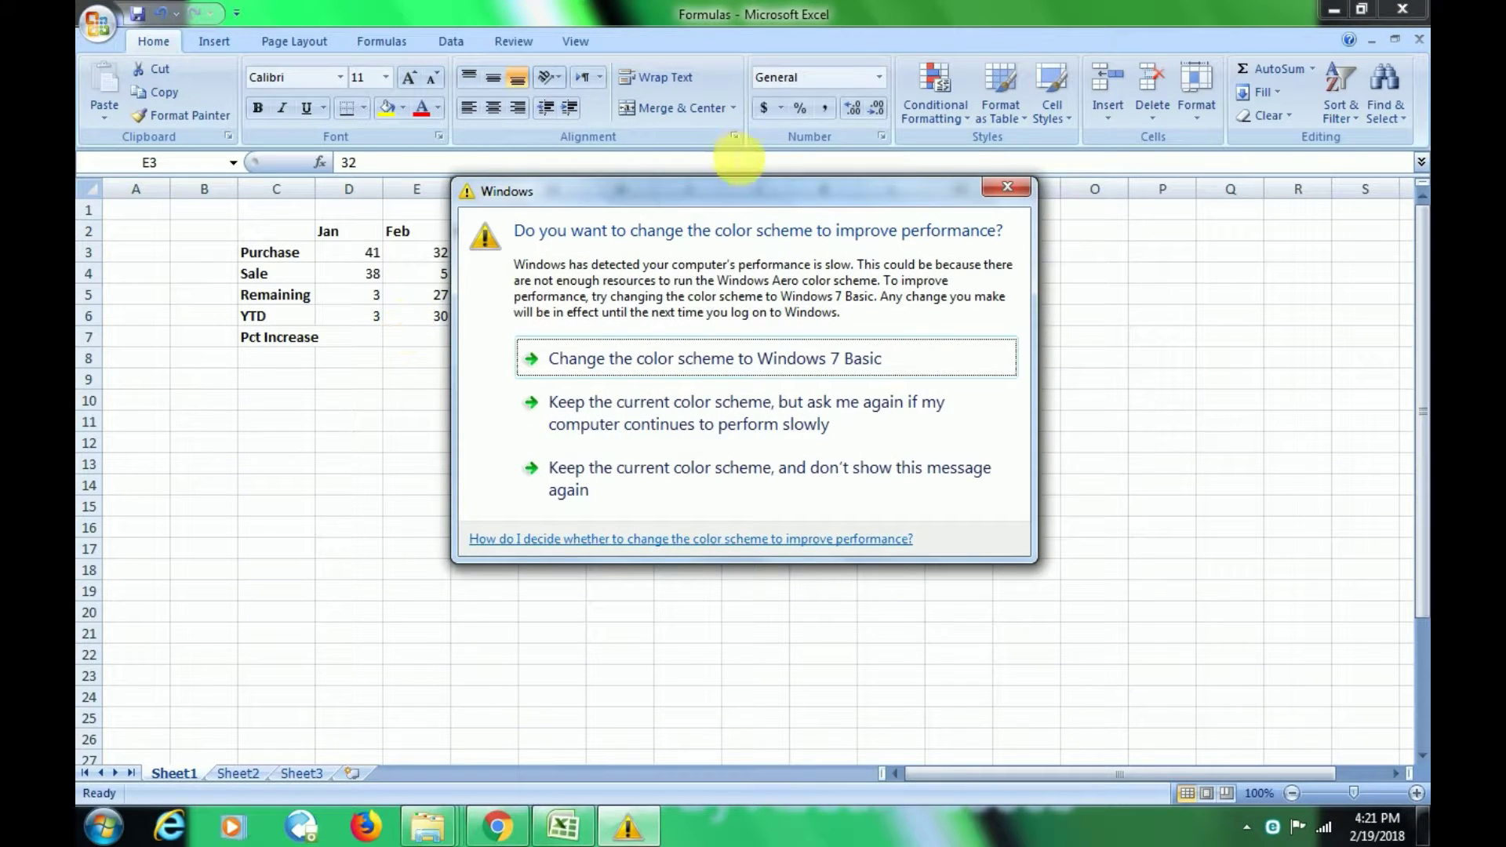
{"action": "left_click", "coordinate": [994, 189]}
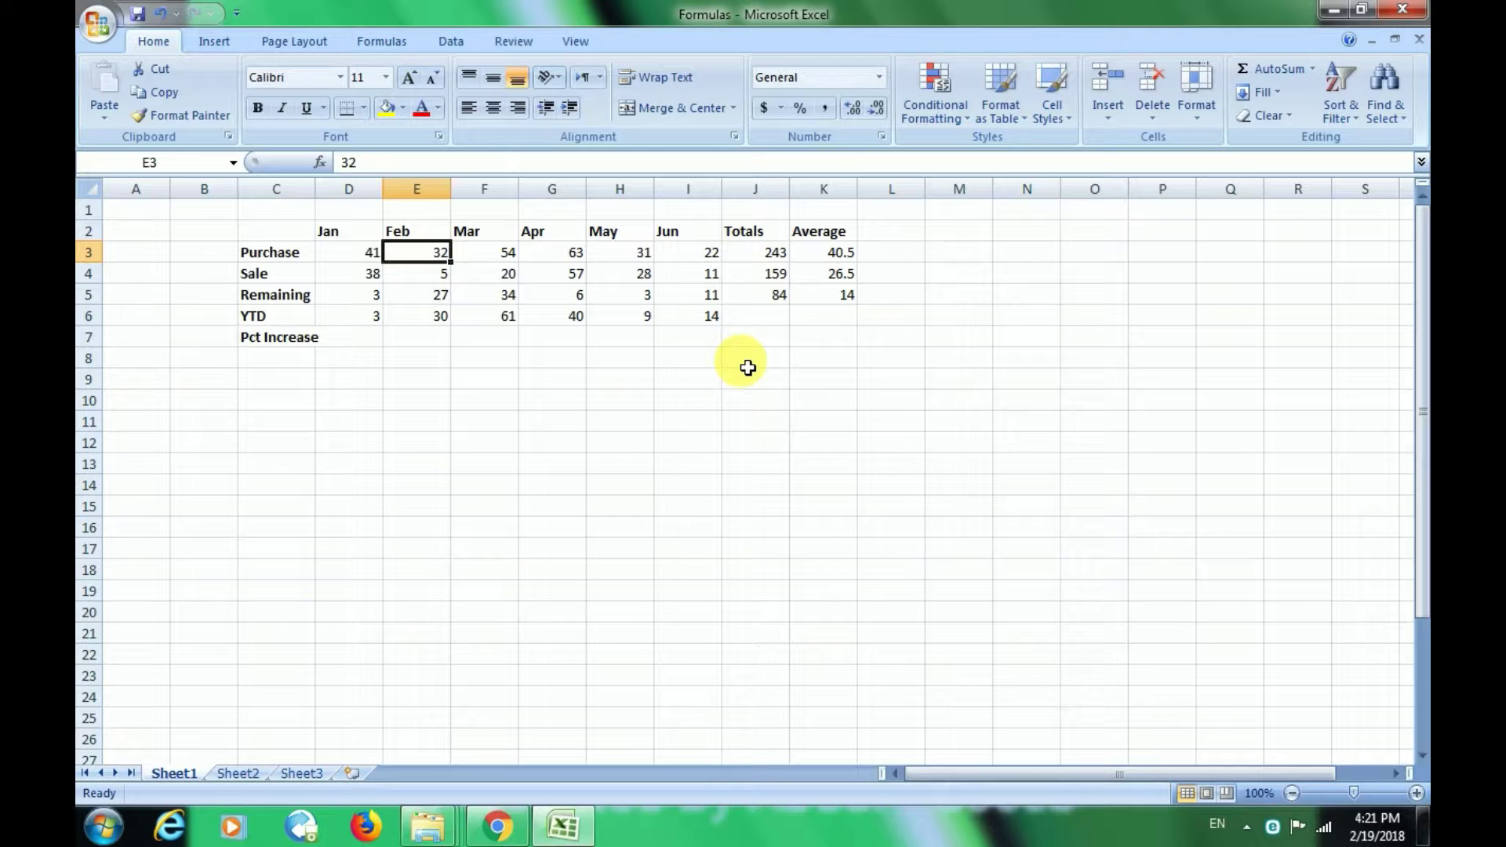
{"action": "key", "text": "Left"}
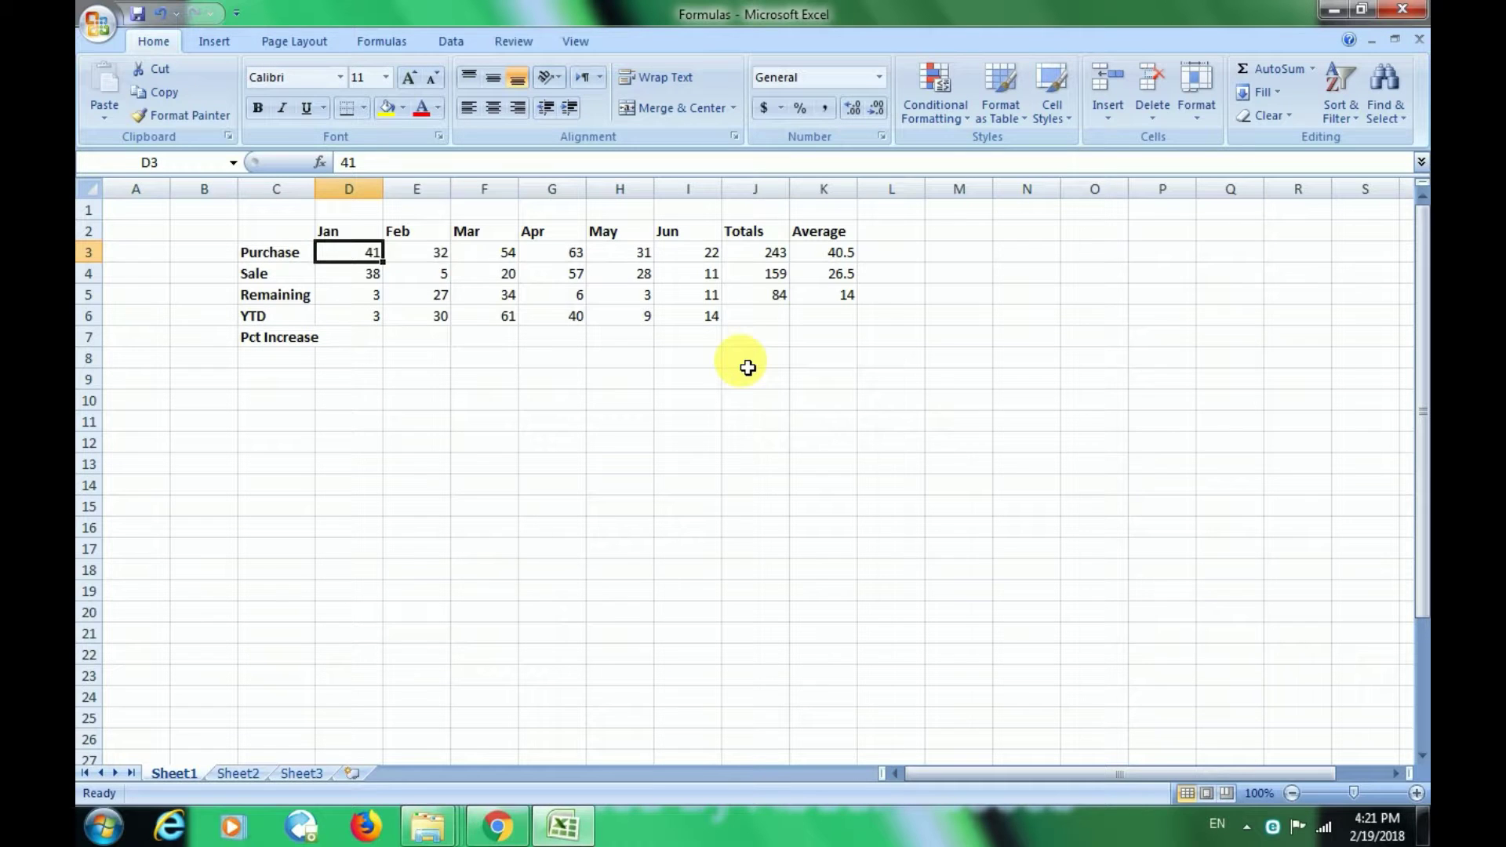
{"action": "key", "text": "Right"}
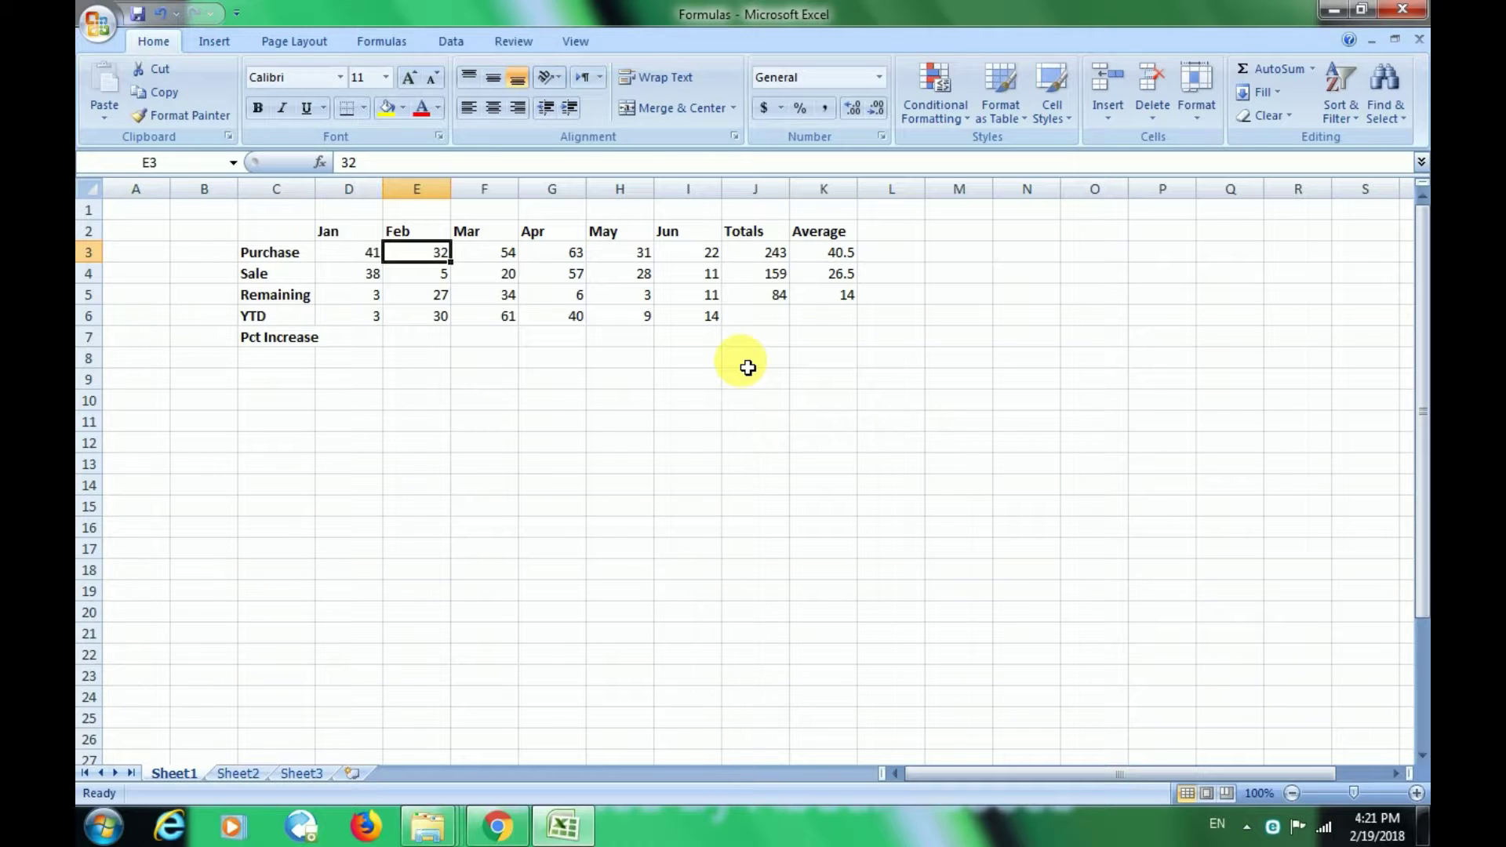
{"action": "key", "text": "Left"}
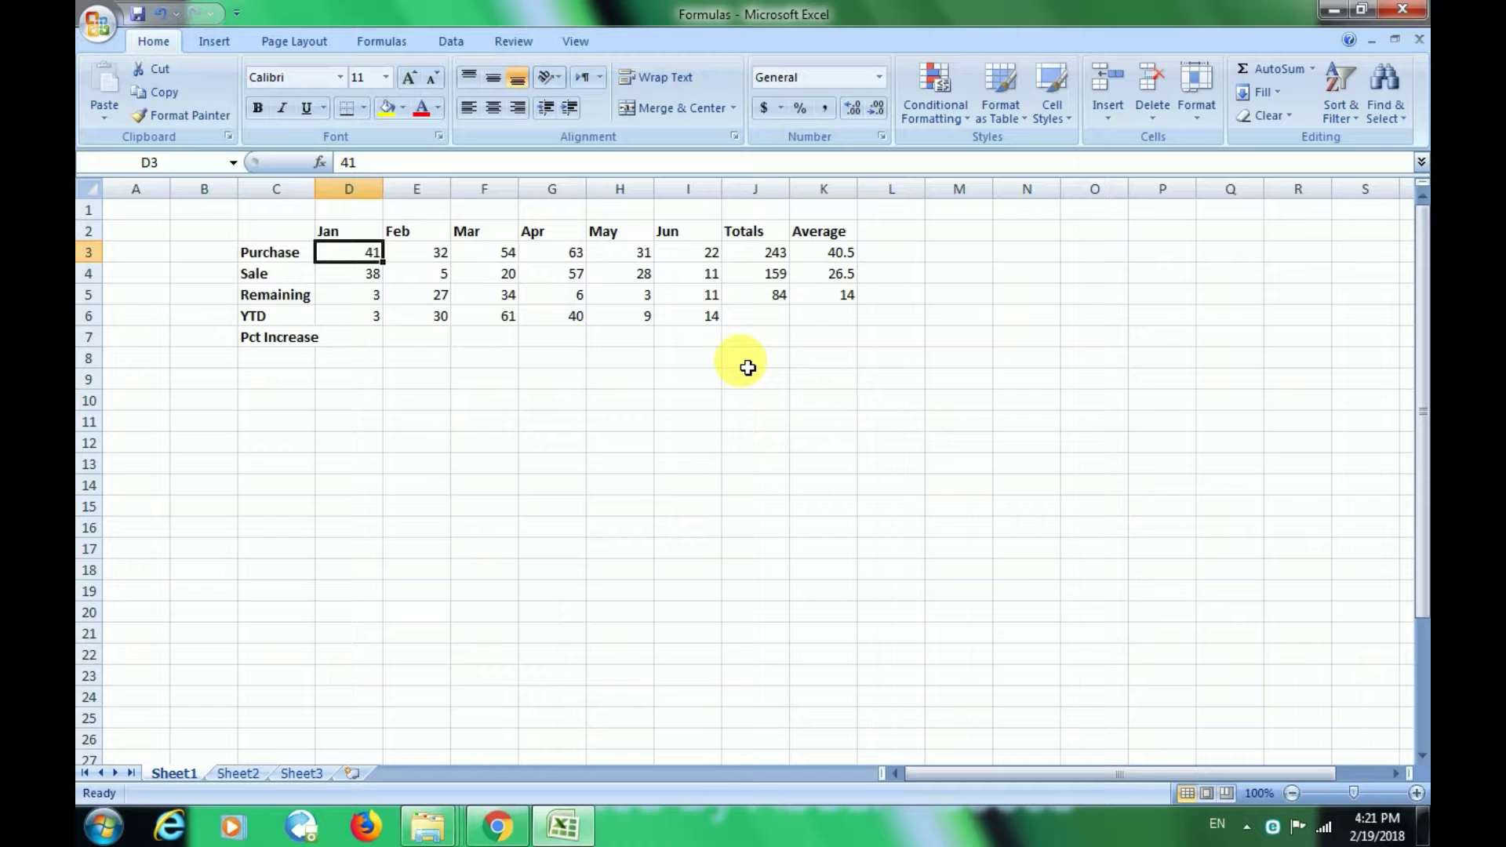
{"action": "key", "text": "Right"}
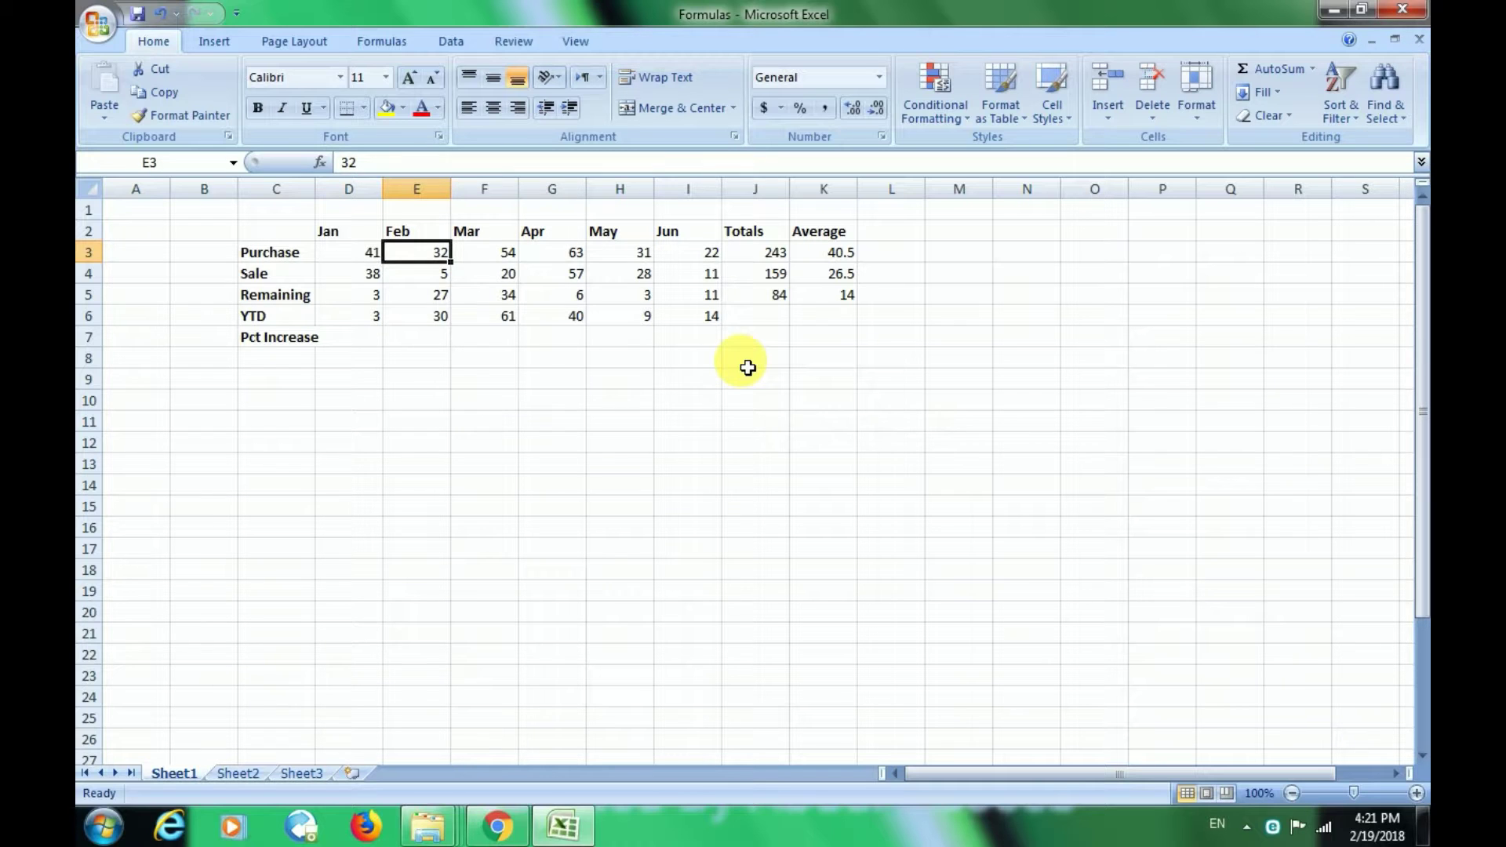
{"action": "key", "text": "Down"}
{"action": "key", "text": "Down"}
{"action": "key", "text": "Up"}
{"action": "key", "text": "Up"}
Step: Enter the formula =E5-D5 in cell E7, the February cell of the Pct Increase row
{"action": "key", "text": "Down"}
{"action": "key", "text": "Down"}
{"action": "key", "text": "Down"}
{"action": "key", "text": "Down"}
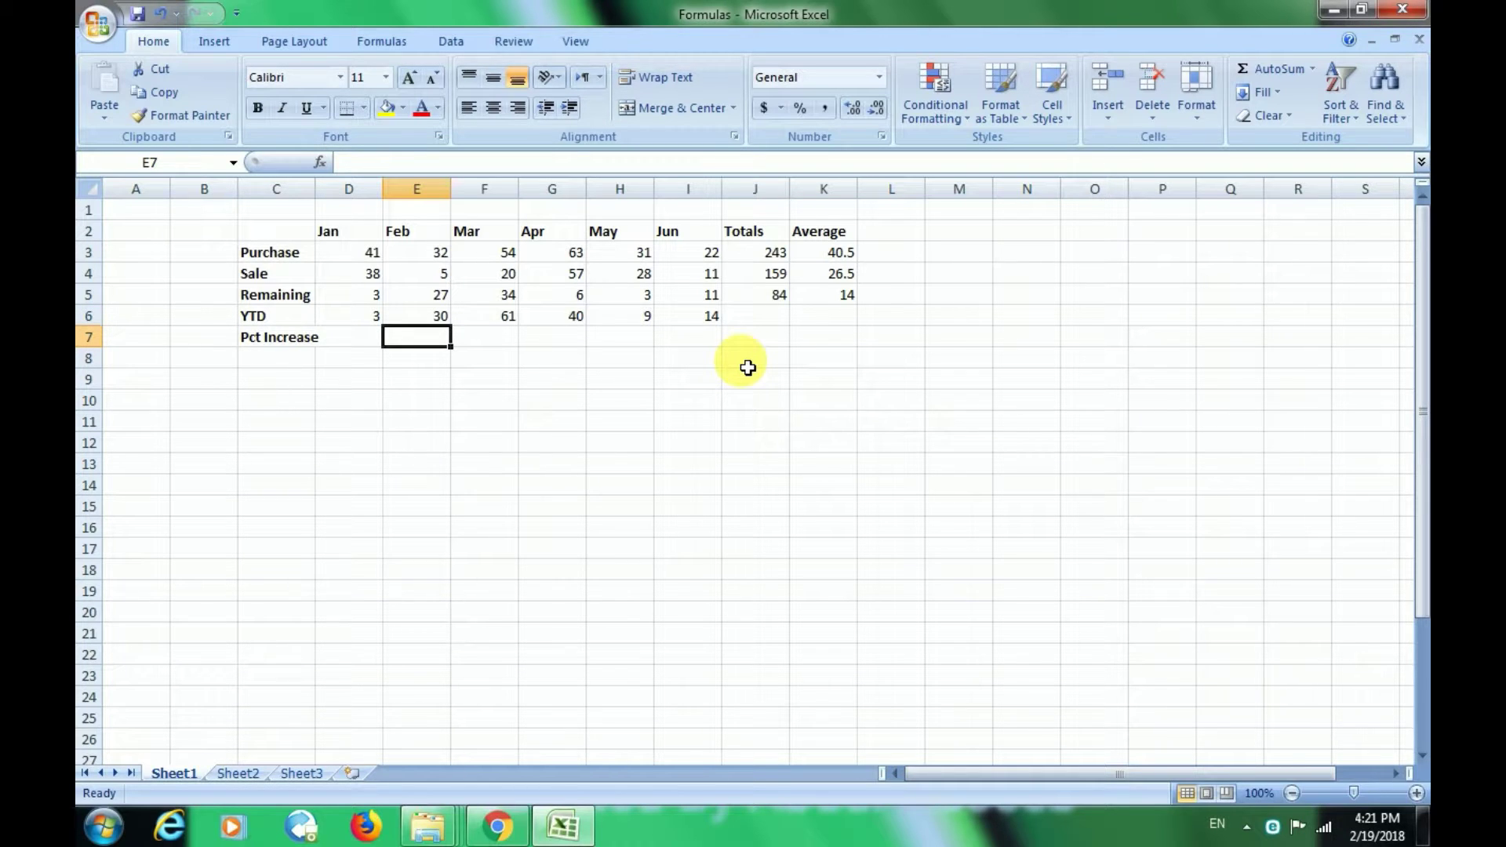
{"action": "type", "text": "="}
{"action": "key", "text": "Escape"}
{"action": "type", "text": "="}
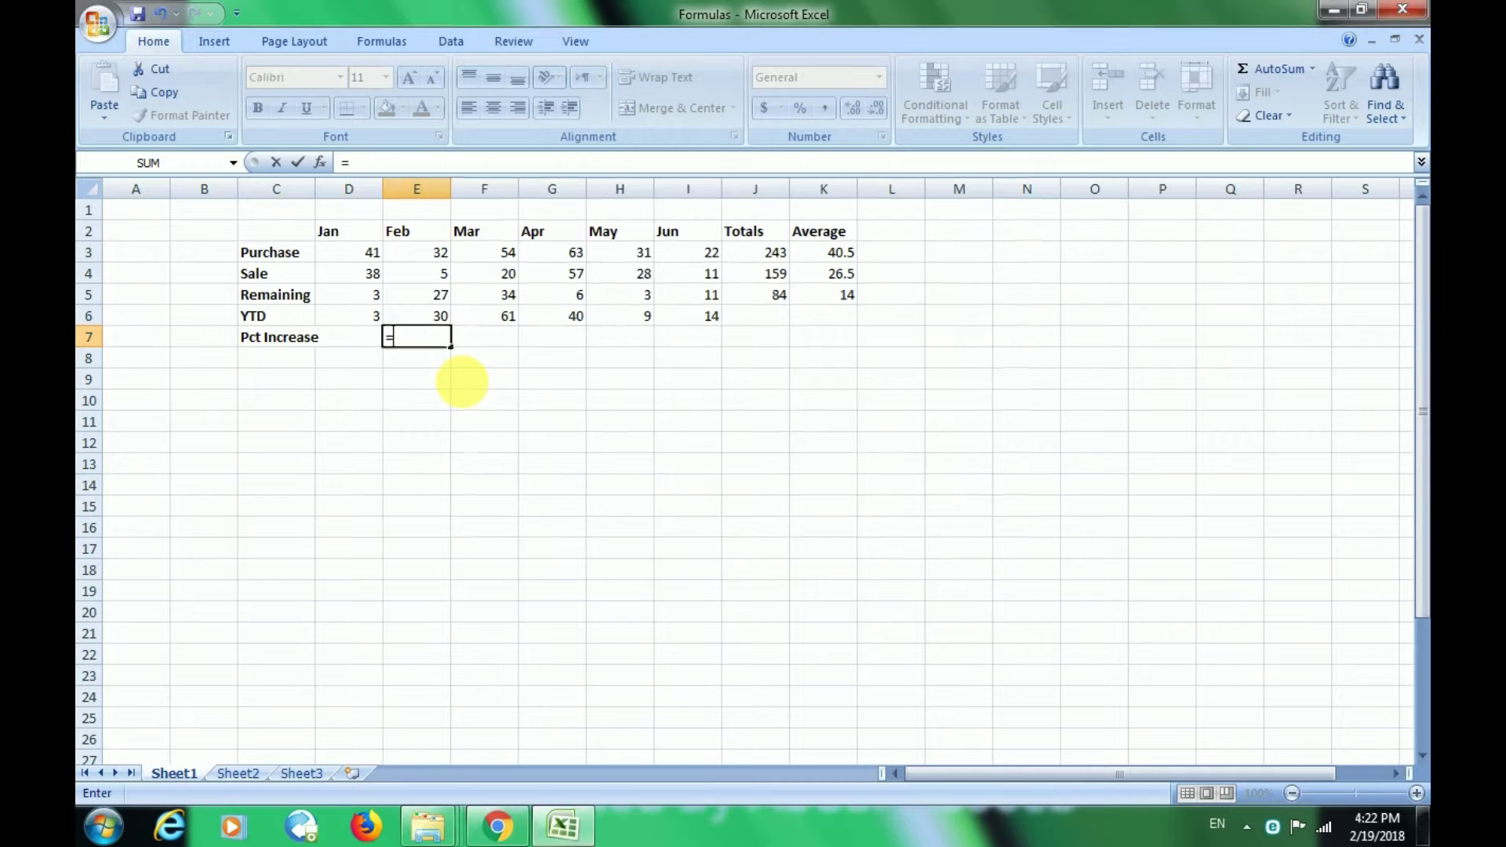
{"action": "left_click", "coordinate": [994, 190]}
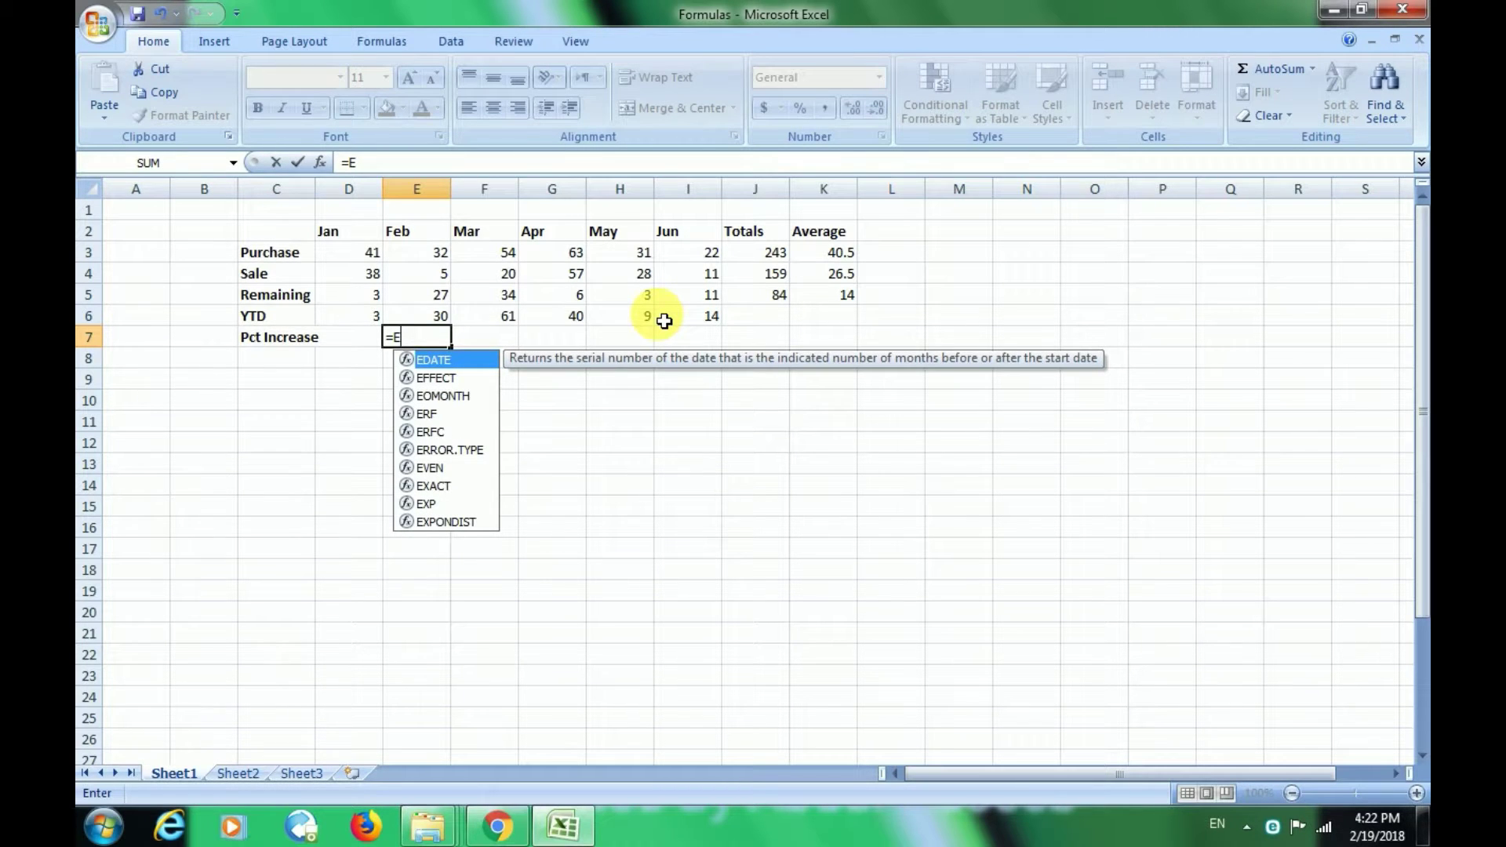
{"action": "type", "text": "6"}
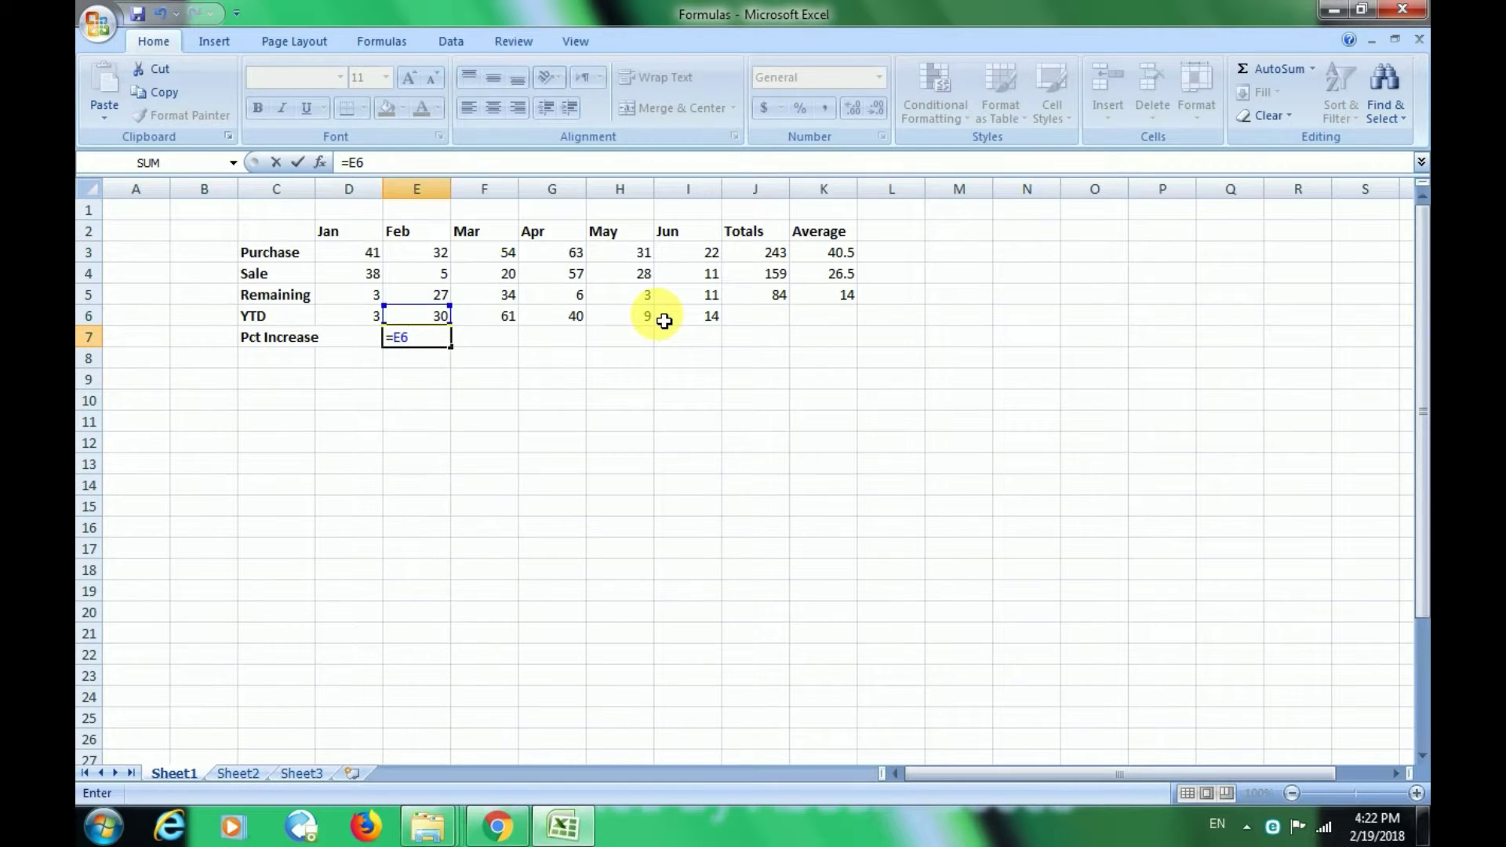
{"action": "key", "text": "BackSpace"}
{"action": "type", "text": "5-D%"}
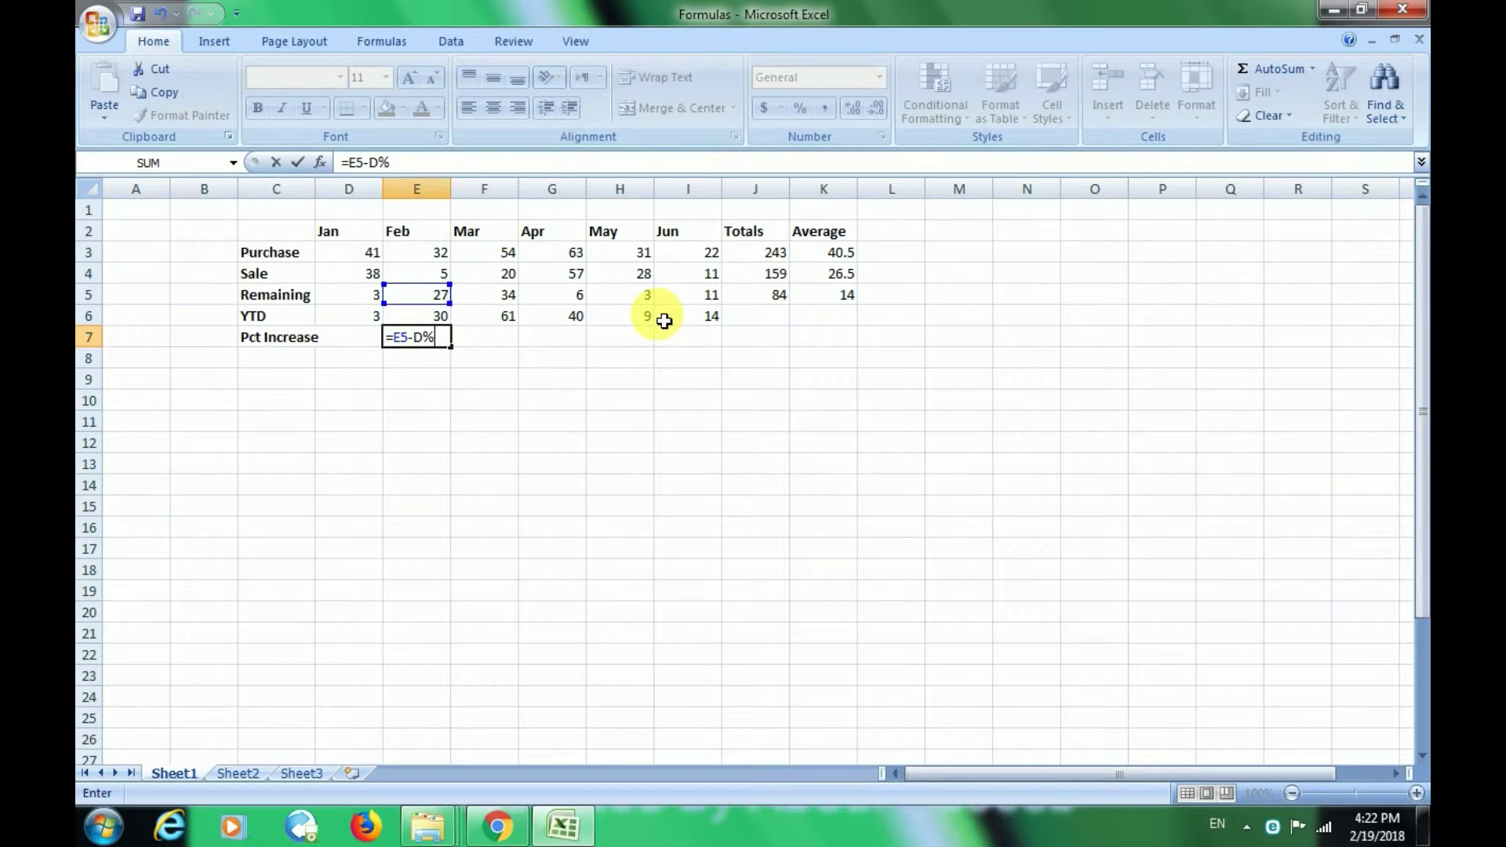
{"action": "key", "text": "BackSpace"}
{"action": "type", "text": "5"}
{"action": "key", "text": "Return"}
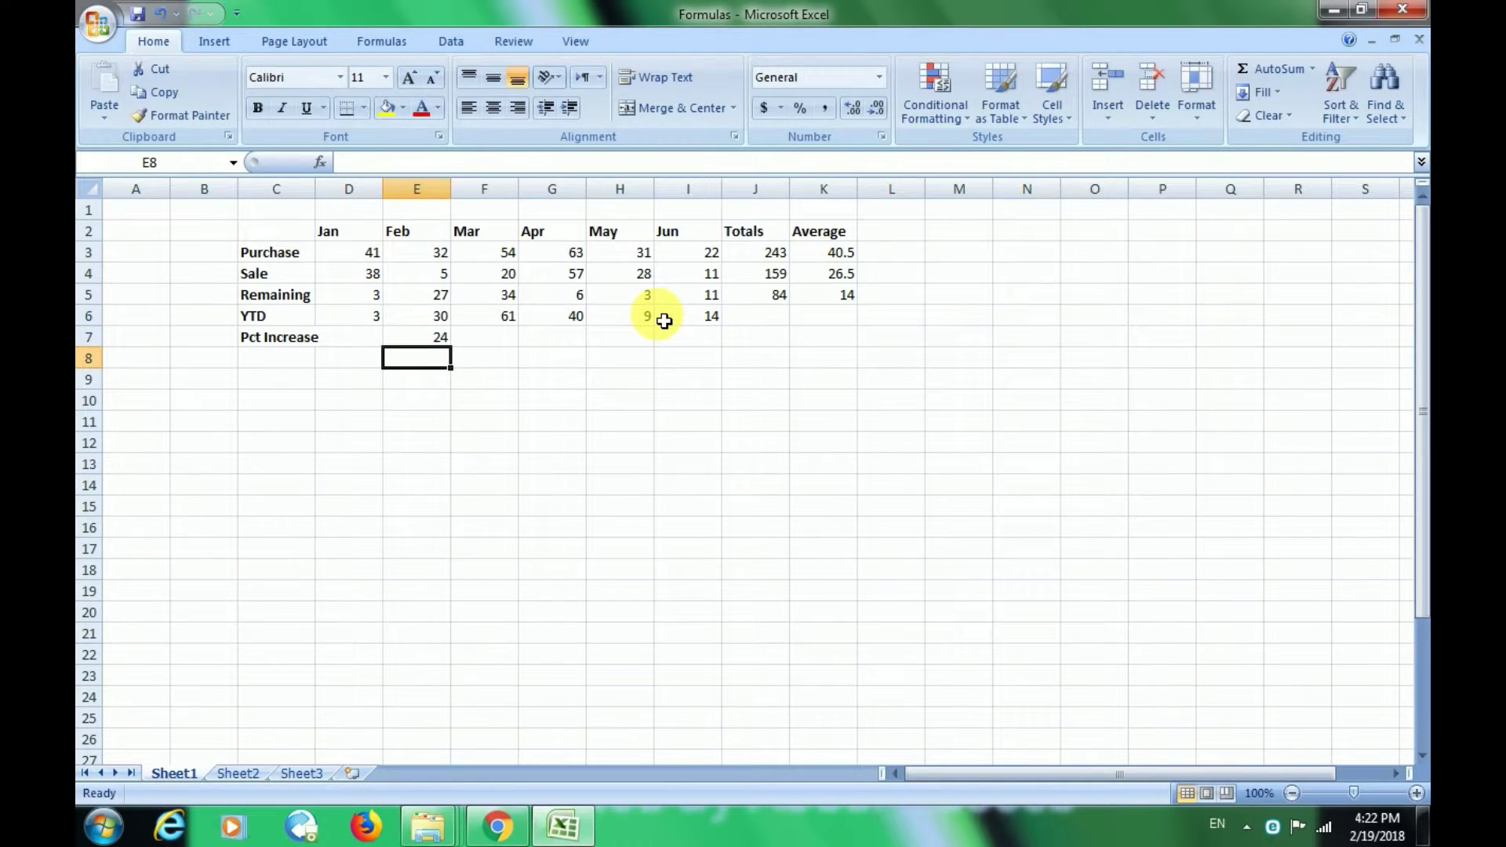
Step: Extend the formula in E7 to =E5-D5/D5, dismissing the Windows color scheme prompt
{"action": "key", "text": "Up"}
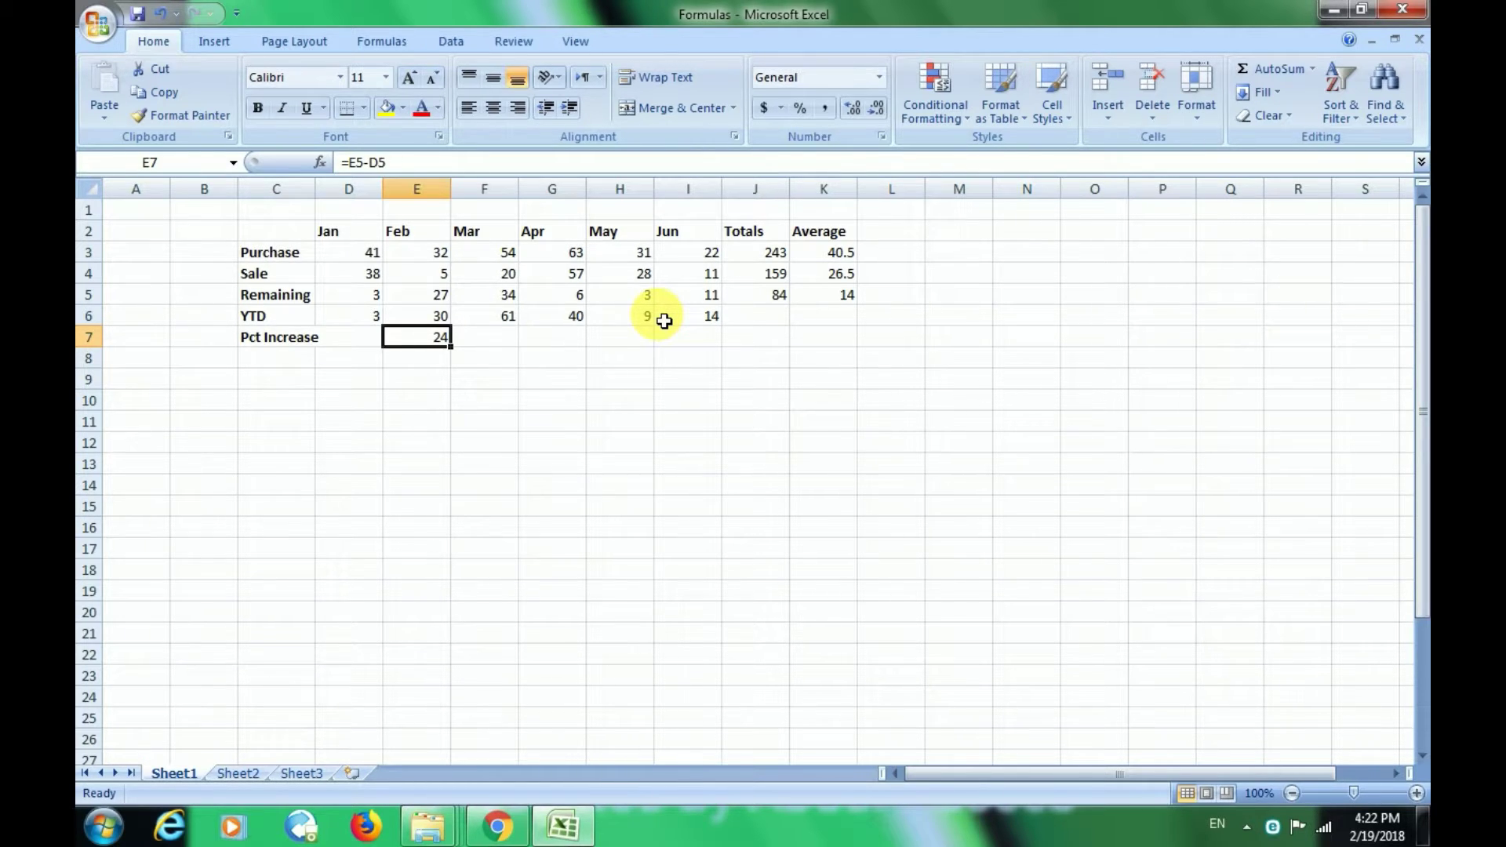
{"action": "key", "text": "F2"}
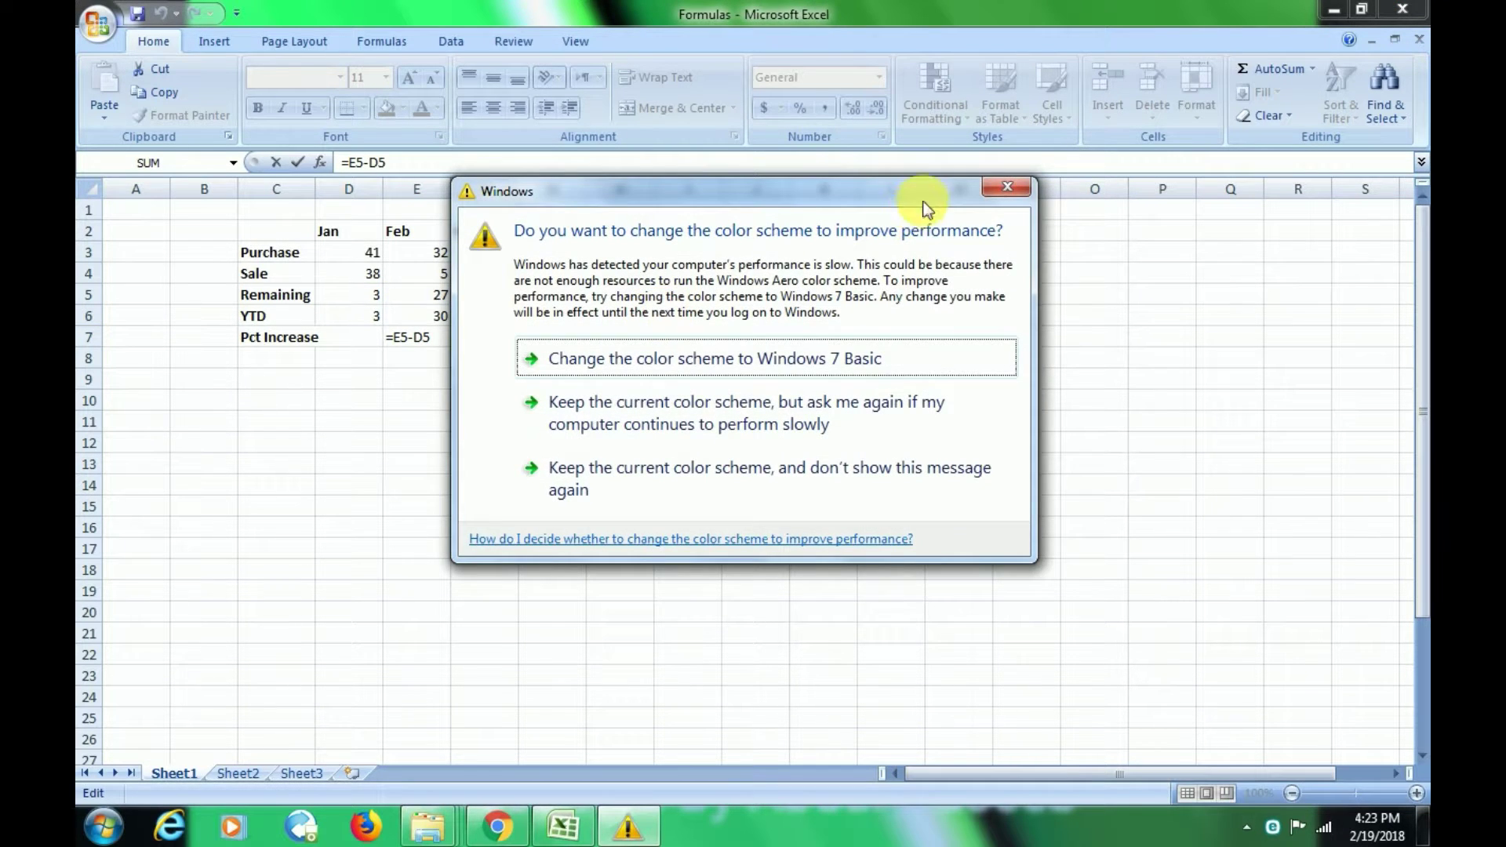
{"action": "left_click", "coordinate": [1008, 186]}
{"action": "type", "text": "/"}
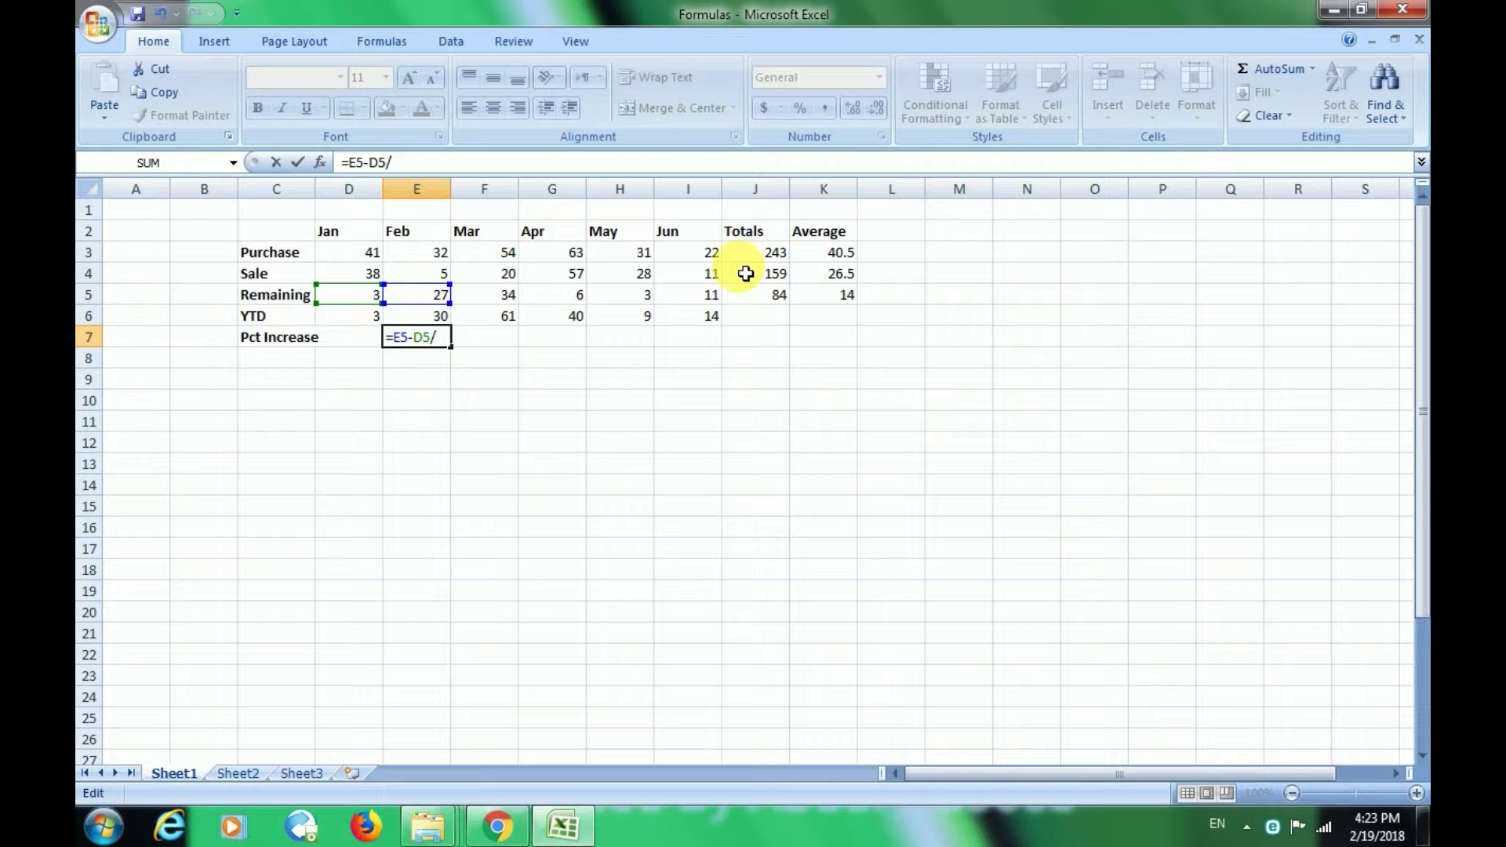
{"action": "type", "text": "D"}
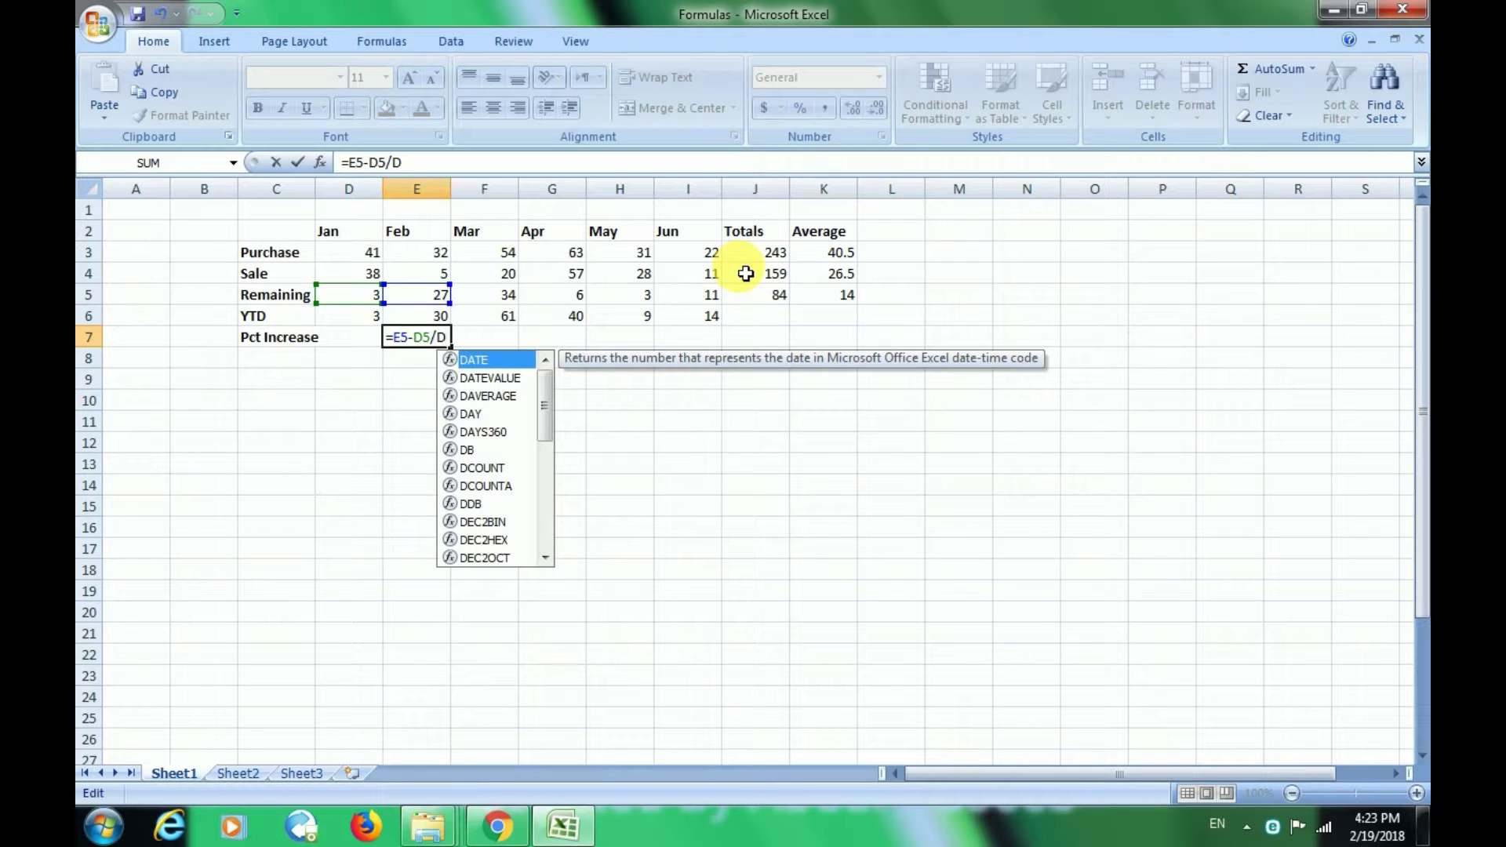
{"action": "type", "text": "5"}
{"action": "key", "text": "Return"}
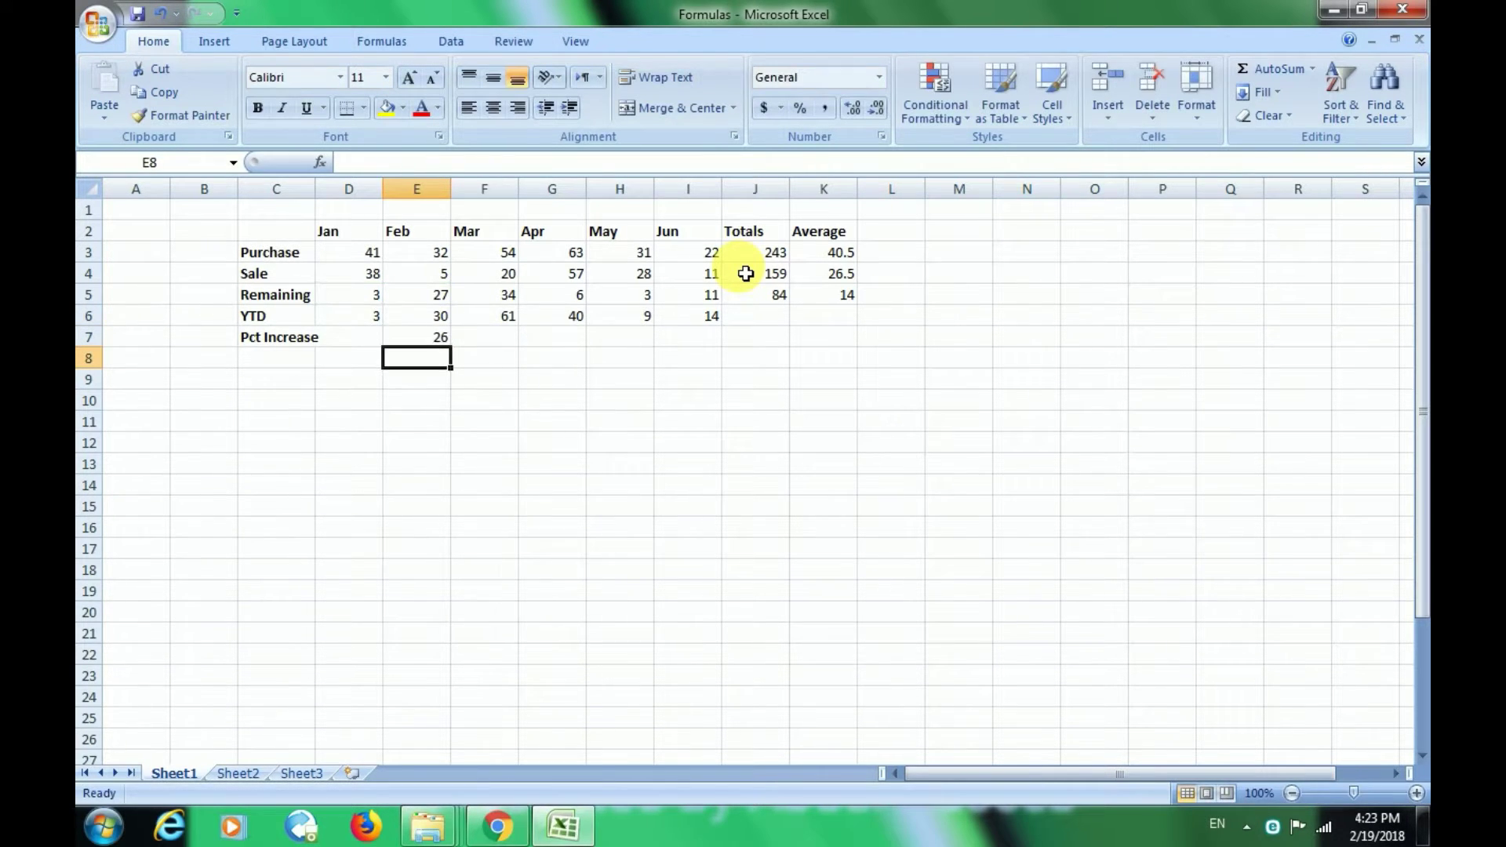
Step: Review the cell references in the E7 formula without editing it, and dismiss the Windows color scheme prompt
{"action": "key", "text": "Up"}
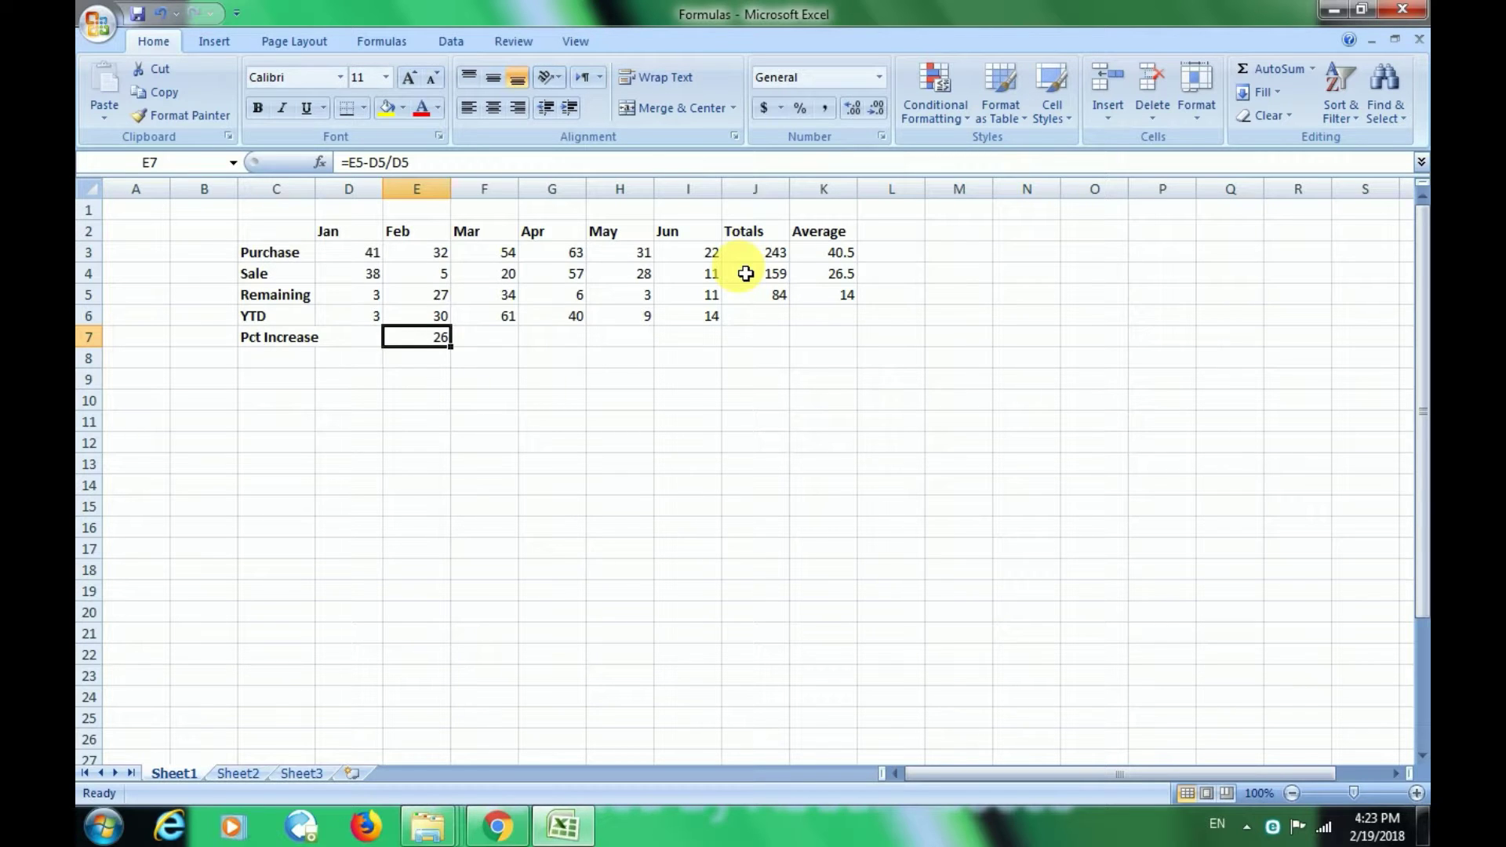
{"action": "key", "text": "F2"}
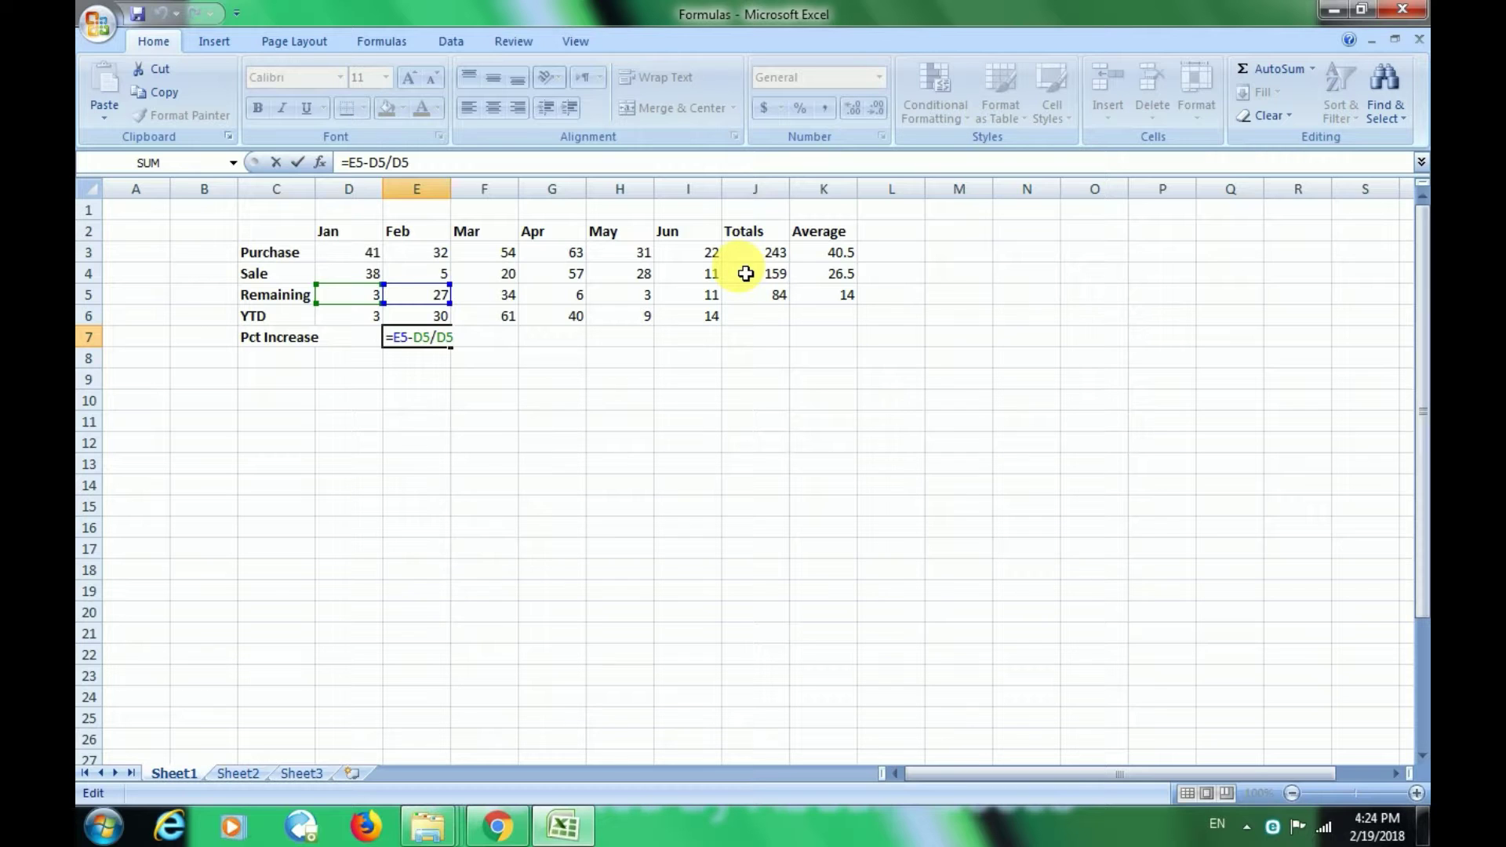
{"action": "key", "text": "Return"}
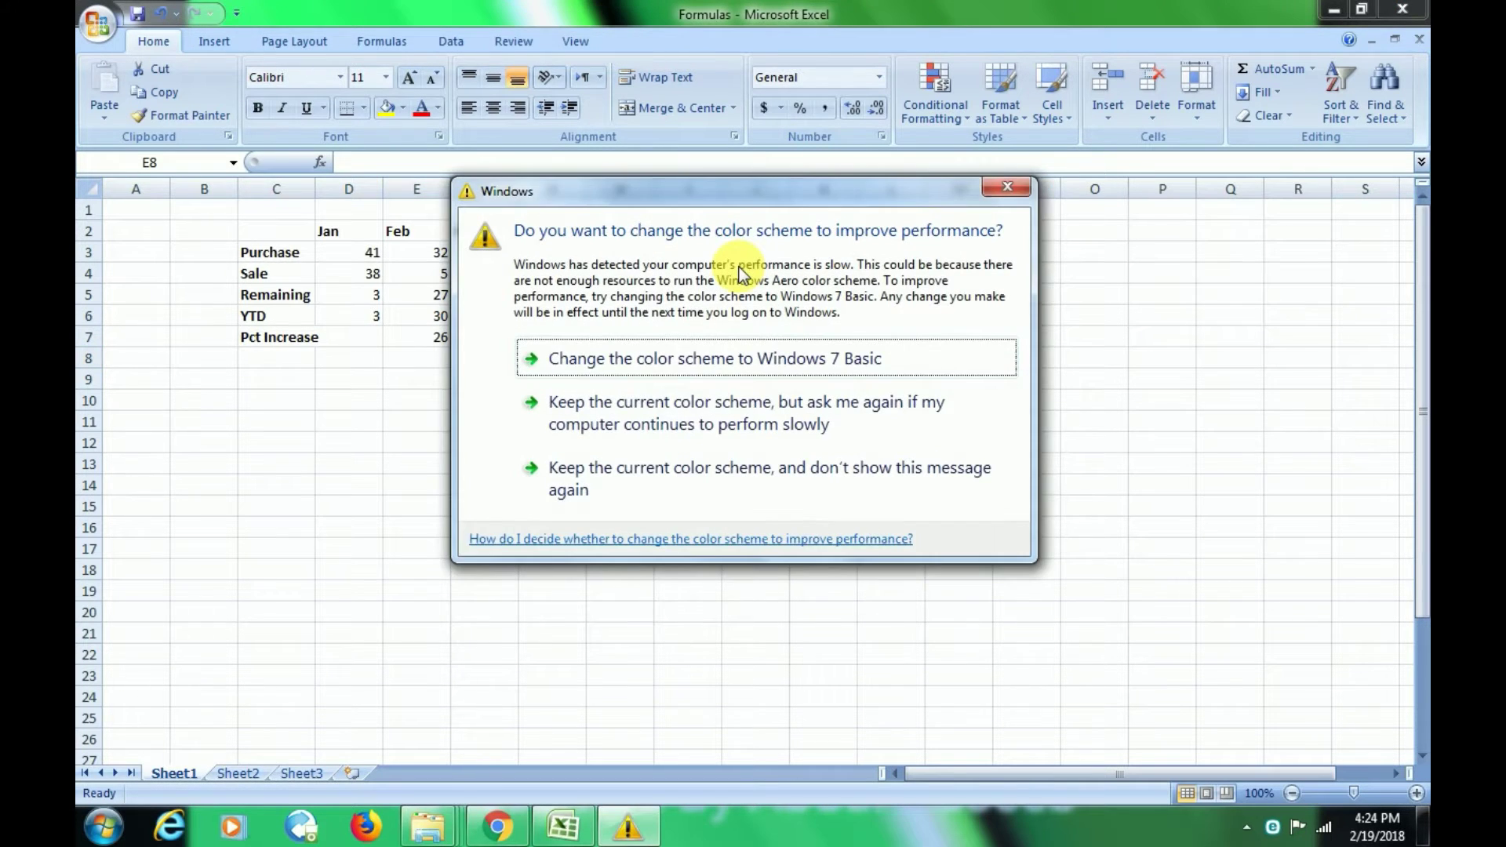
{"action": "left_click", "coordinate": [1007, 186]}
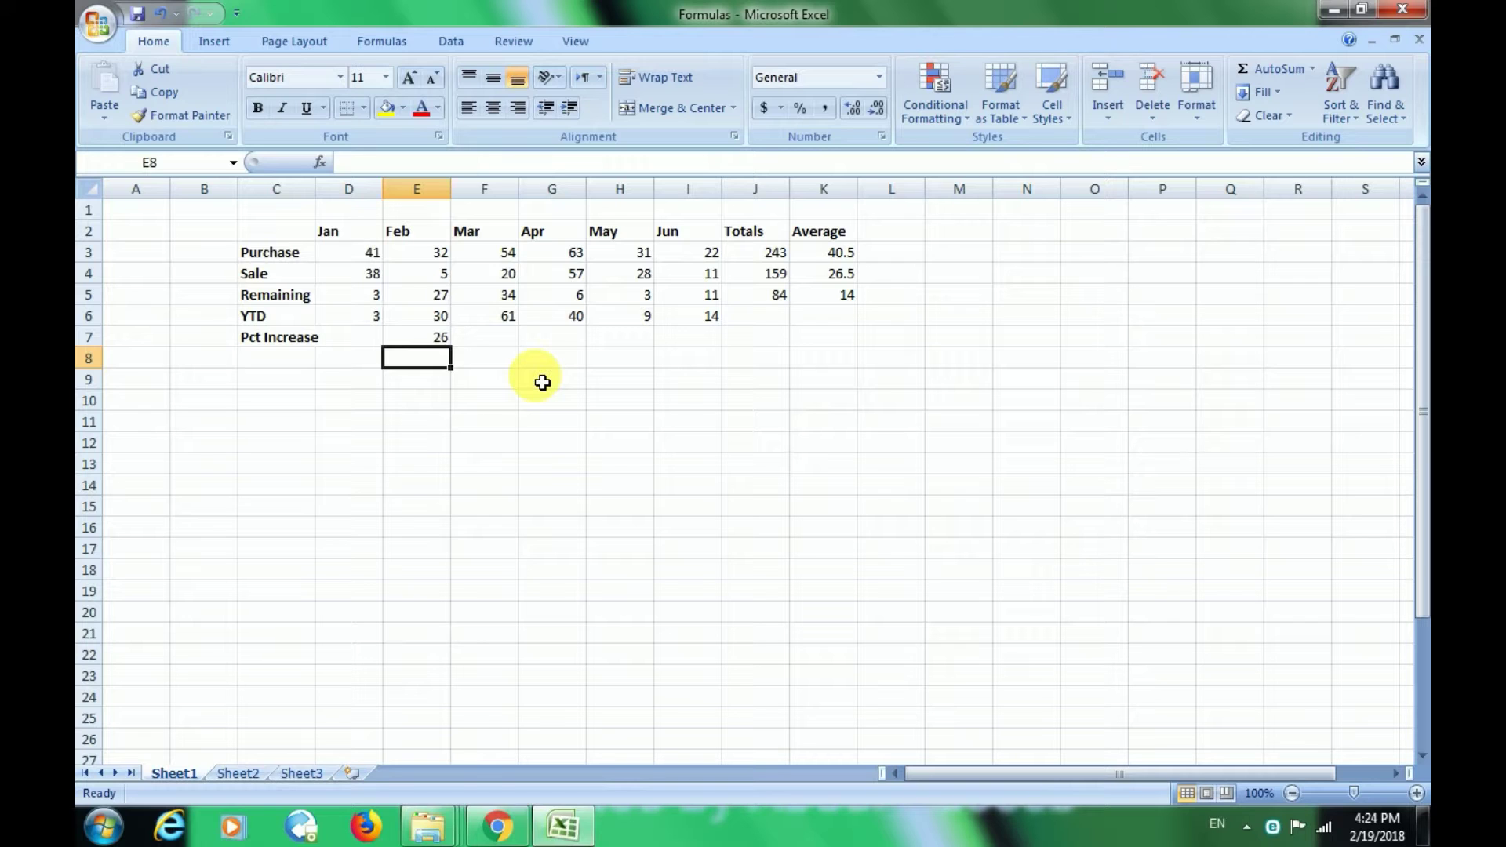
Step: Examine the operator precedence list in cells A31:B34 below the table, from parentheses down to plus and minus, and return to A31
{"action": "key", "text": "Left"}
{"action": "key", "text": "Left"}
{"action": "key", "text": "Left"}
{"action": "key", "text": "Left"}
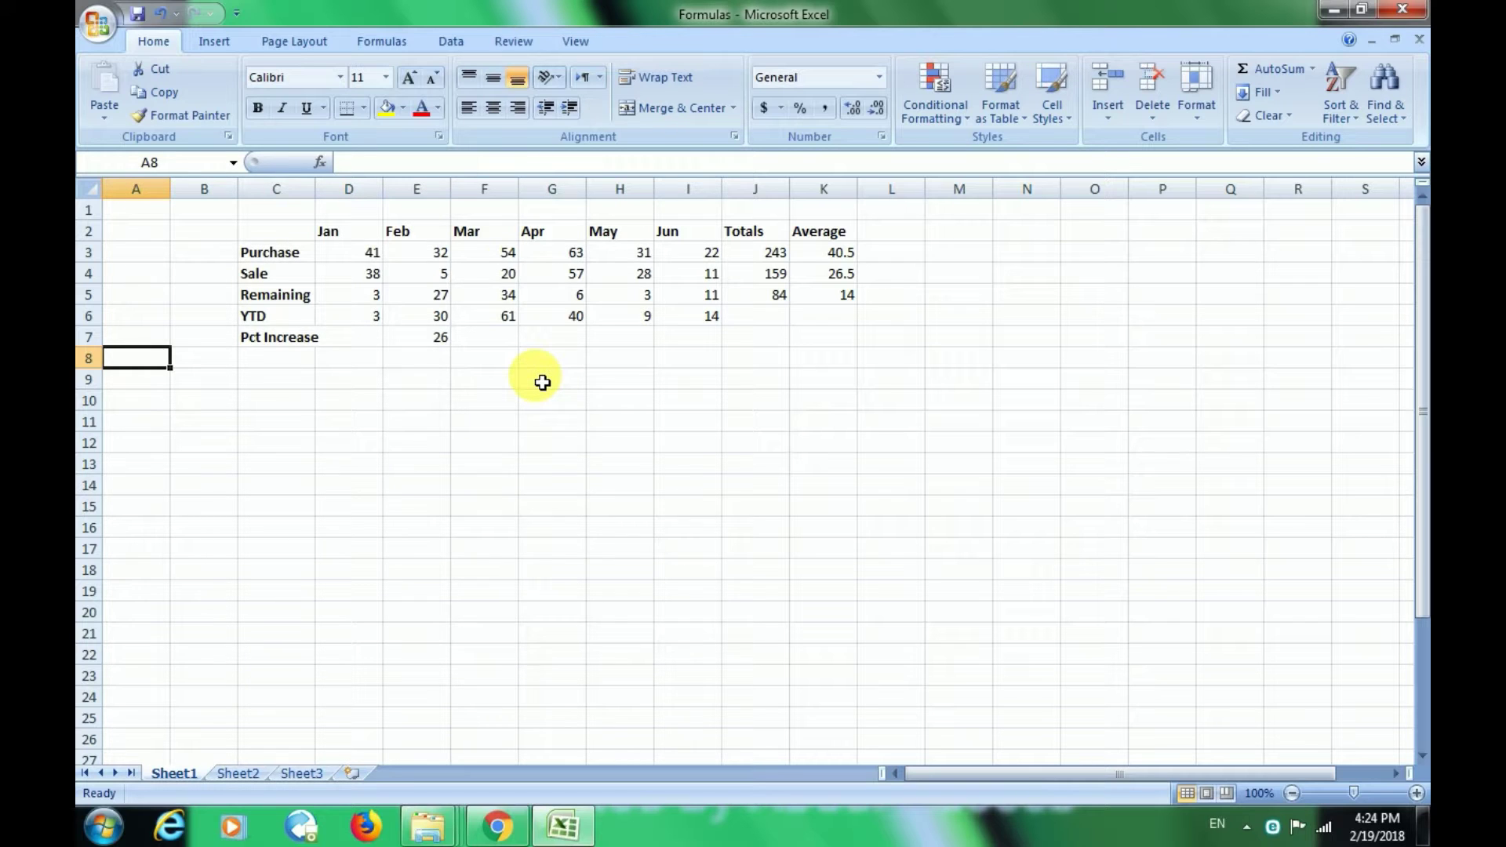
{"action": "key", "text": "Down"}
{"action": "key", "text": "Down"}
{"action": "key", "text": "Down"}
{"action": "key", "text": "Down"}
{"action": "key", "text": "Down"}
{"action": "key", "text": "Down"}
{"action": "key", "text": "Down"}
{"action": "key", "text": "Down"}
{"action": "key", "text": "Down"}
{"action": "key", "text": "Down"}
{"action": "key", "text": "Down"}
{"action": "key", "text": "Down"}
{"action": "key", "text": "Down"}
{"action": "key", "text": "Down"}
{"action": "key", "text": "Down"}
{"action": "key", "text": "Down"}
{"action": "key", "text": "Down"}
{"action": "key", "text": "Down"}
{"action": "key", "text": "Down"}
{"action": "key", "text": "Down"}
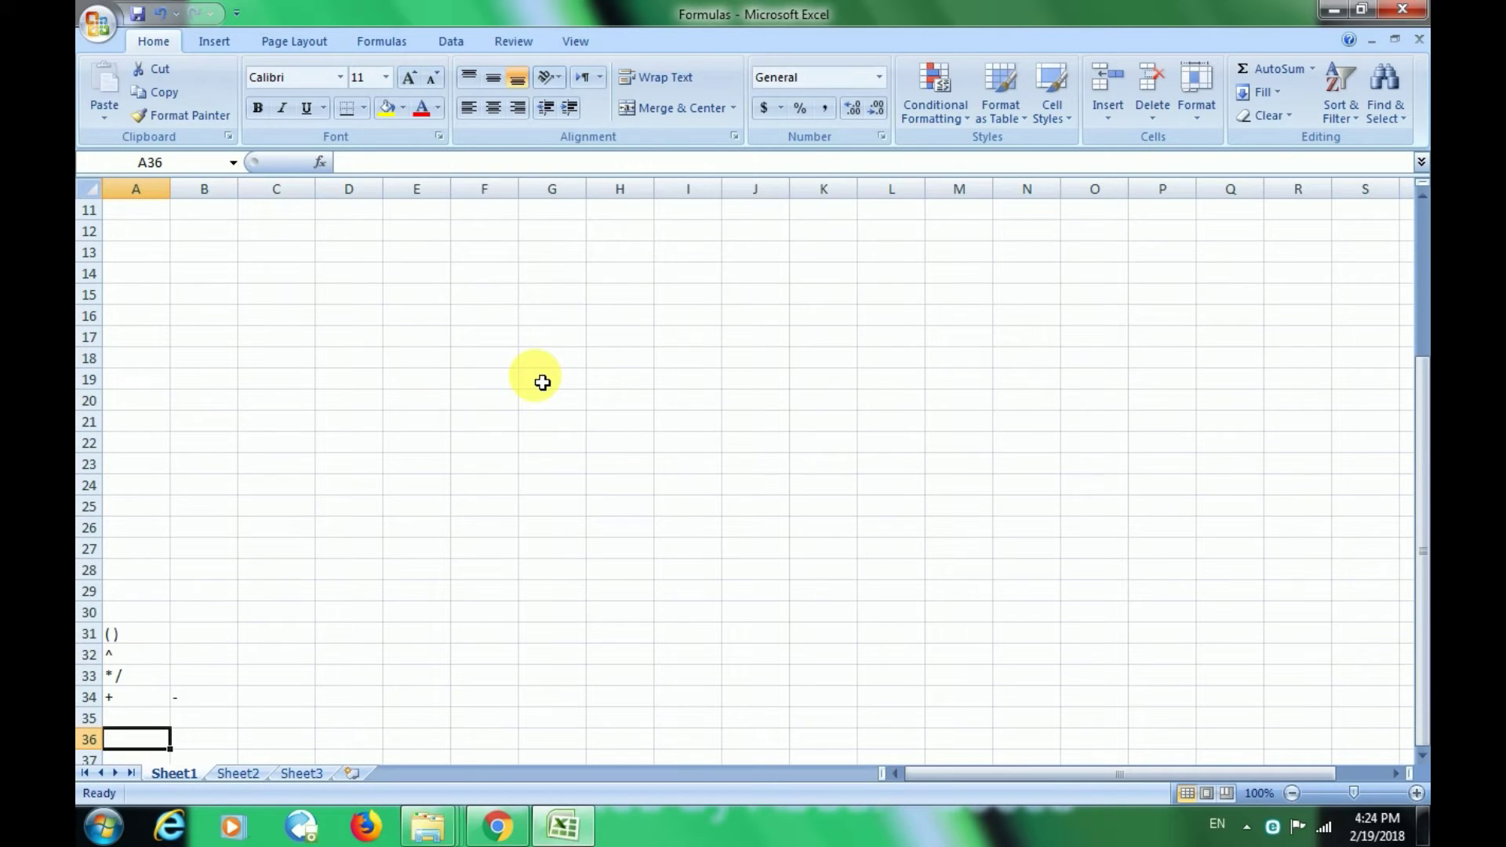
{"action": "key", "text": "Up"}
{"action": "key", "text": "Up"}
{"action": "key", "text": "Up"}
{"action": "key", "text": "Up"}
{"action": "key", "text": "Up"}
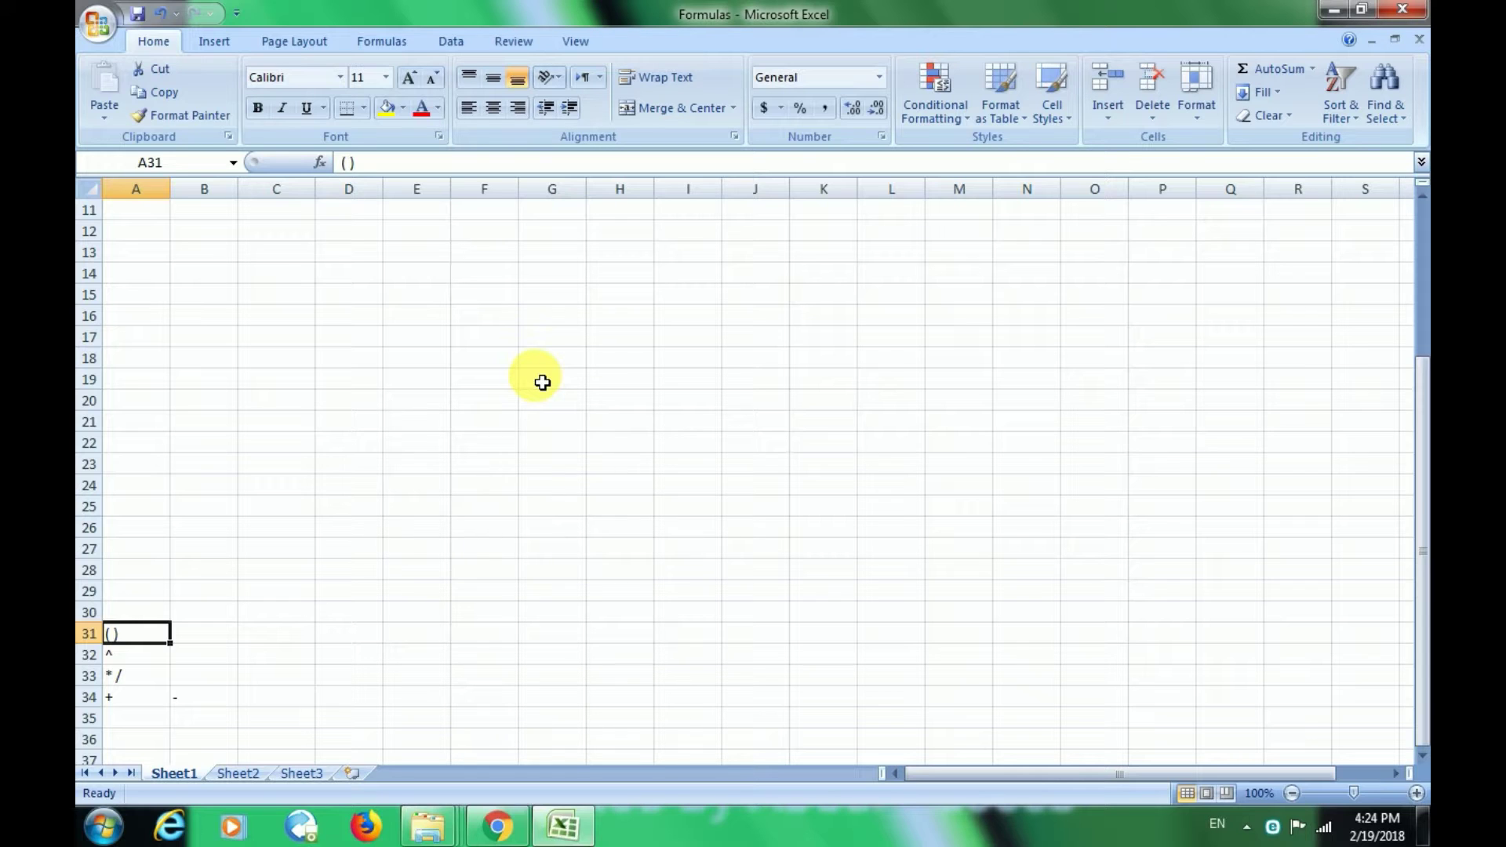
{"action": "key", "text": "Down"}
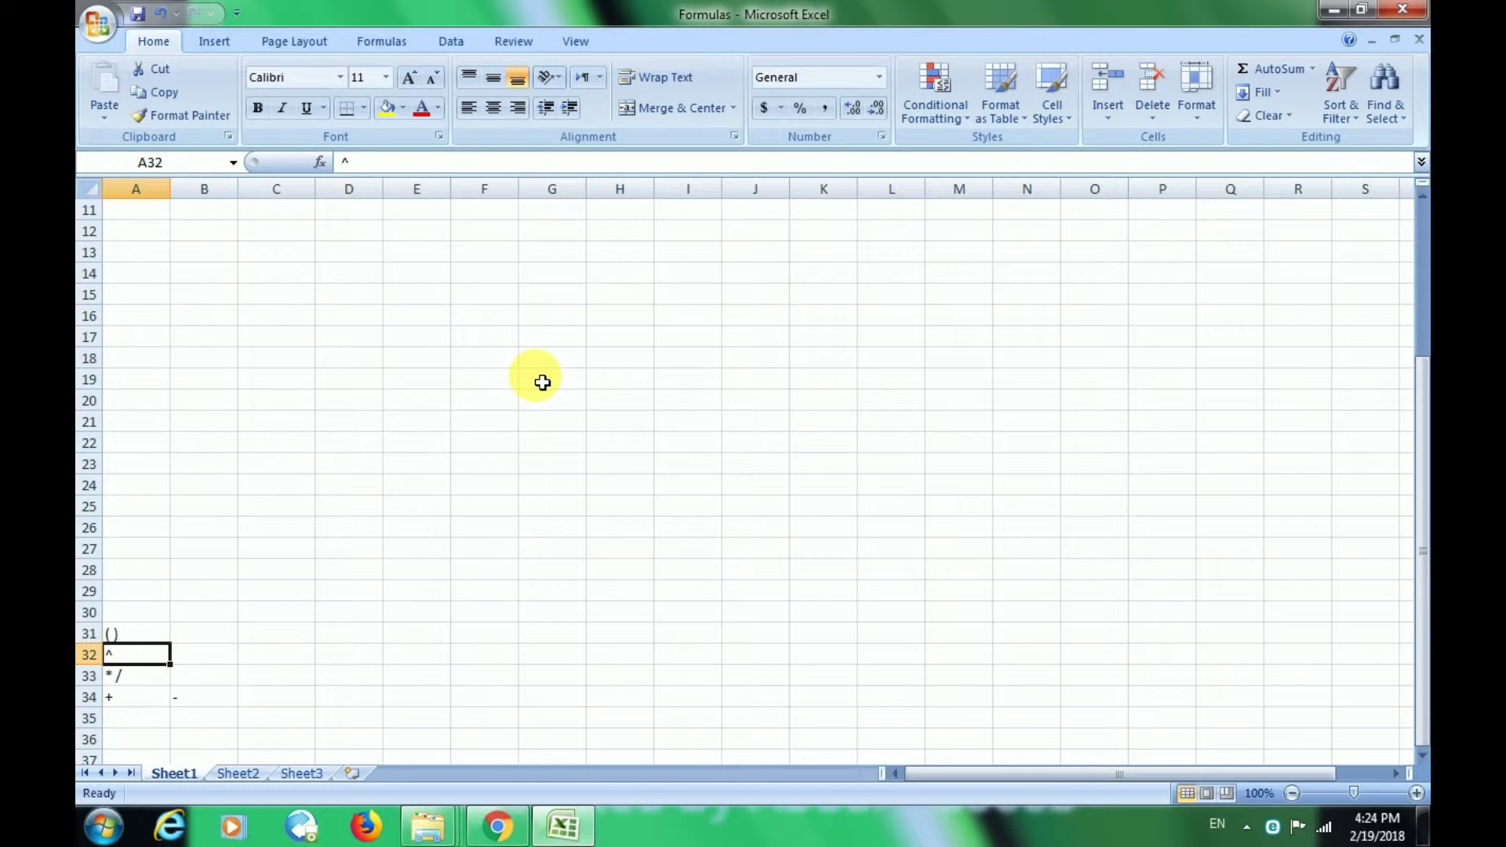
{"action": "key", "text": "Down"}
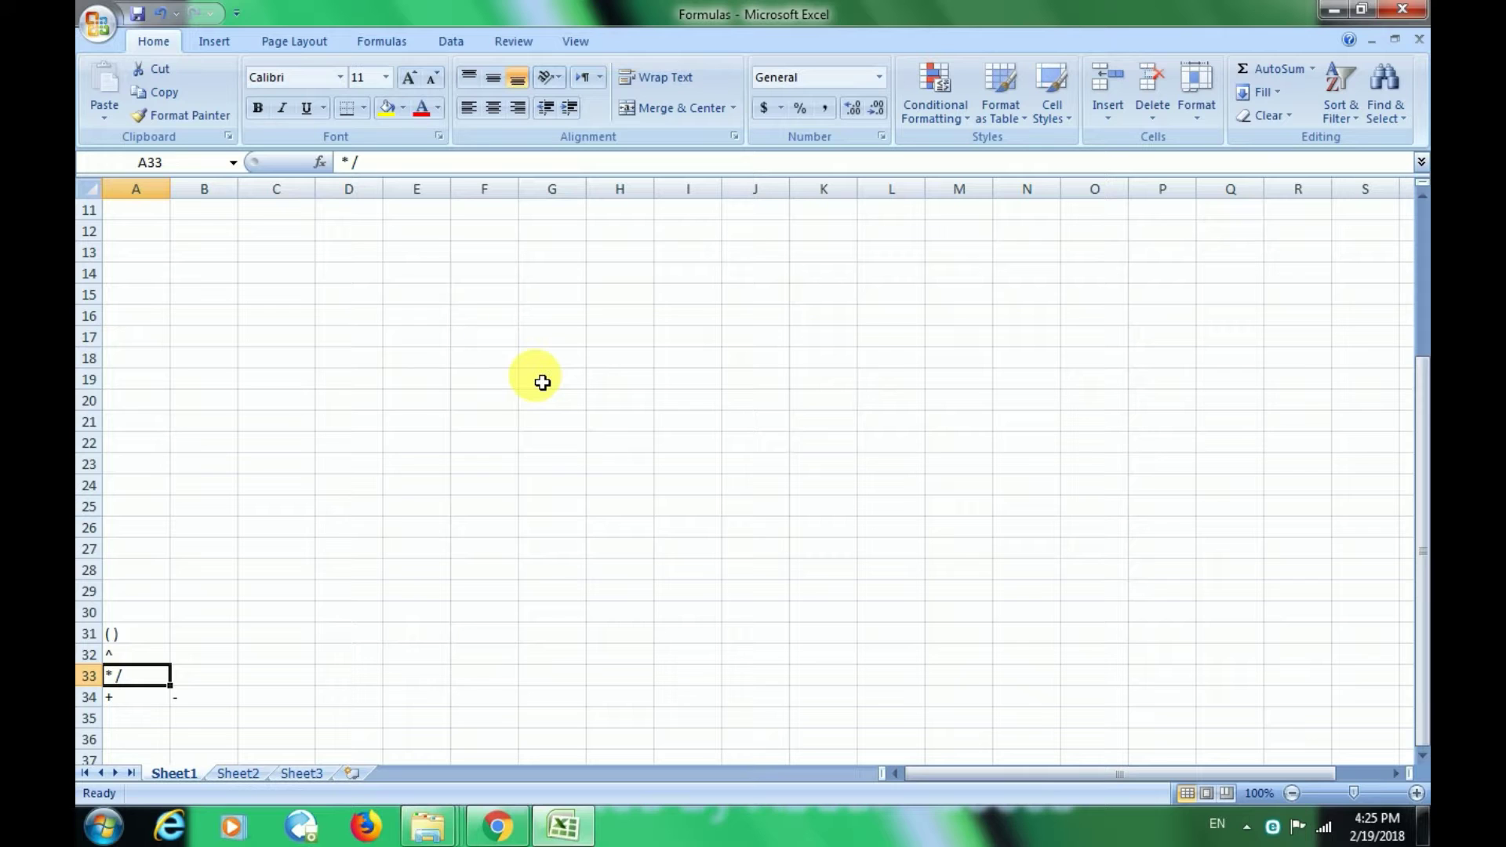
{"action": "key", "text": "Down"}
{"action": "key", "text": "Right"}
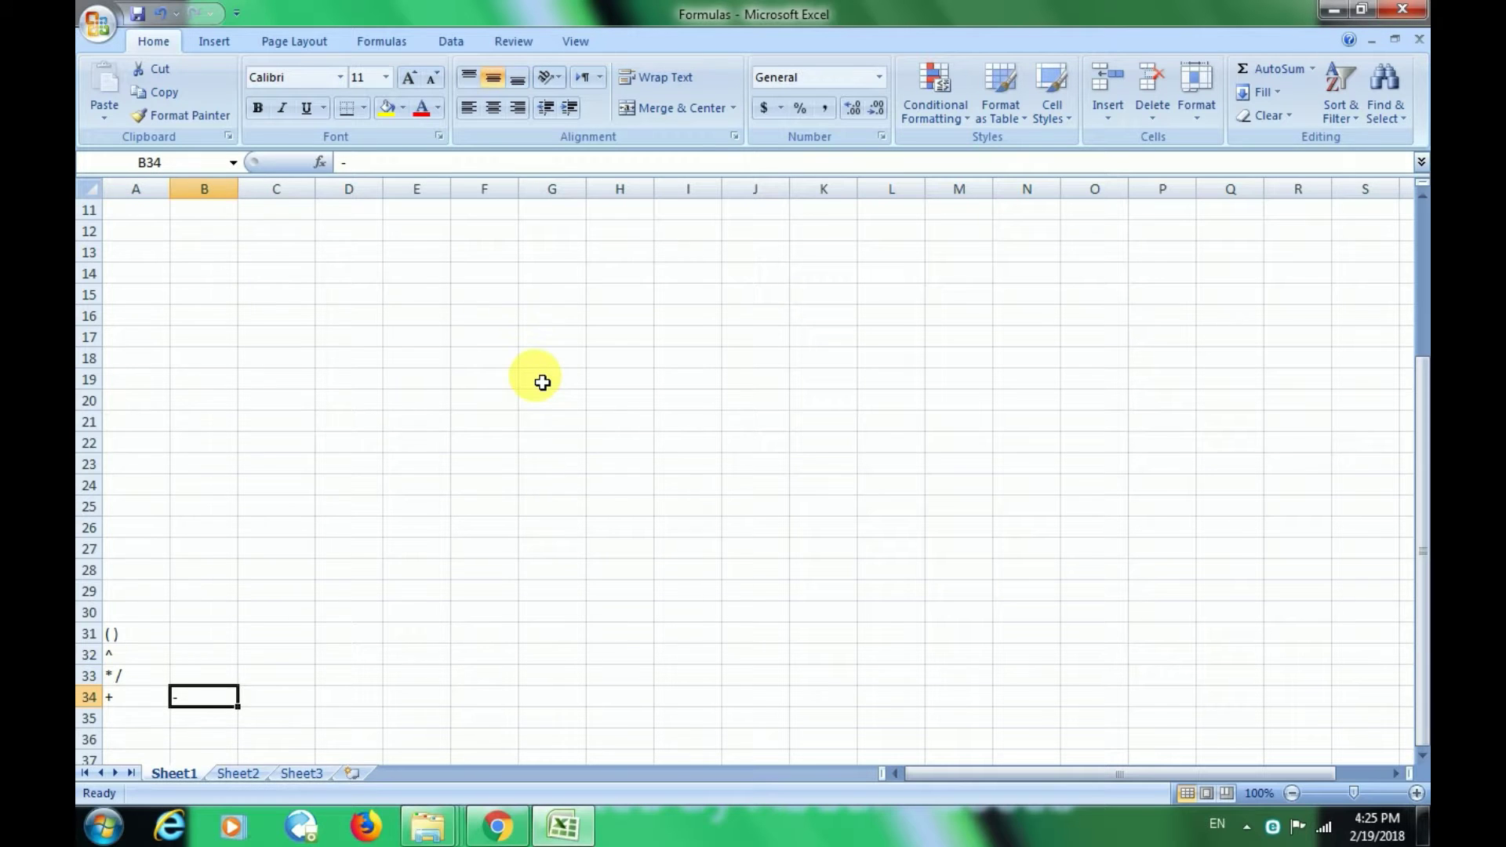
{"action": "key", "text": "Up"}
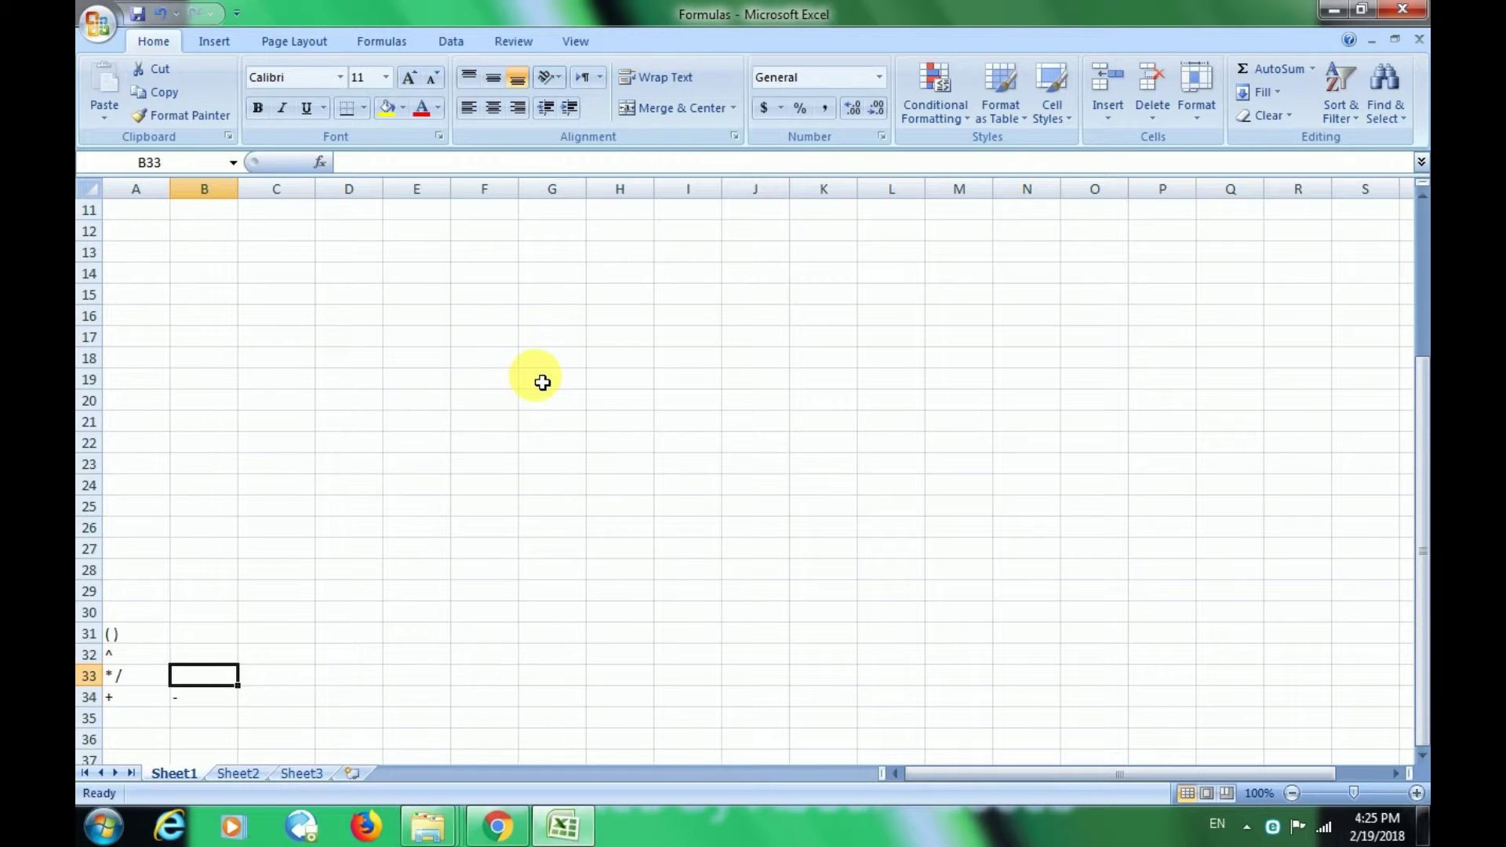
{"action": "key", "text": "Down"}
{"action": "key", "text": "Left"}
{"action": "key", "text": "Up"}
{"action": "key", "text": "Up"}
{"action": "key", "text": "Up"}
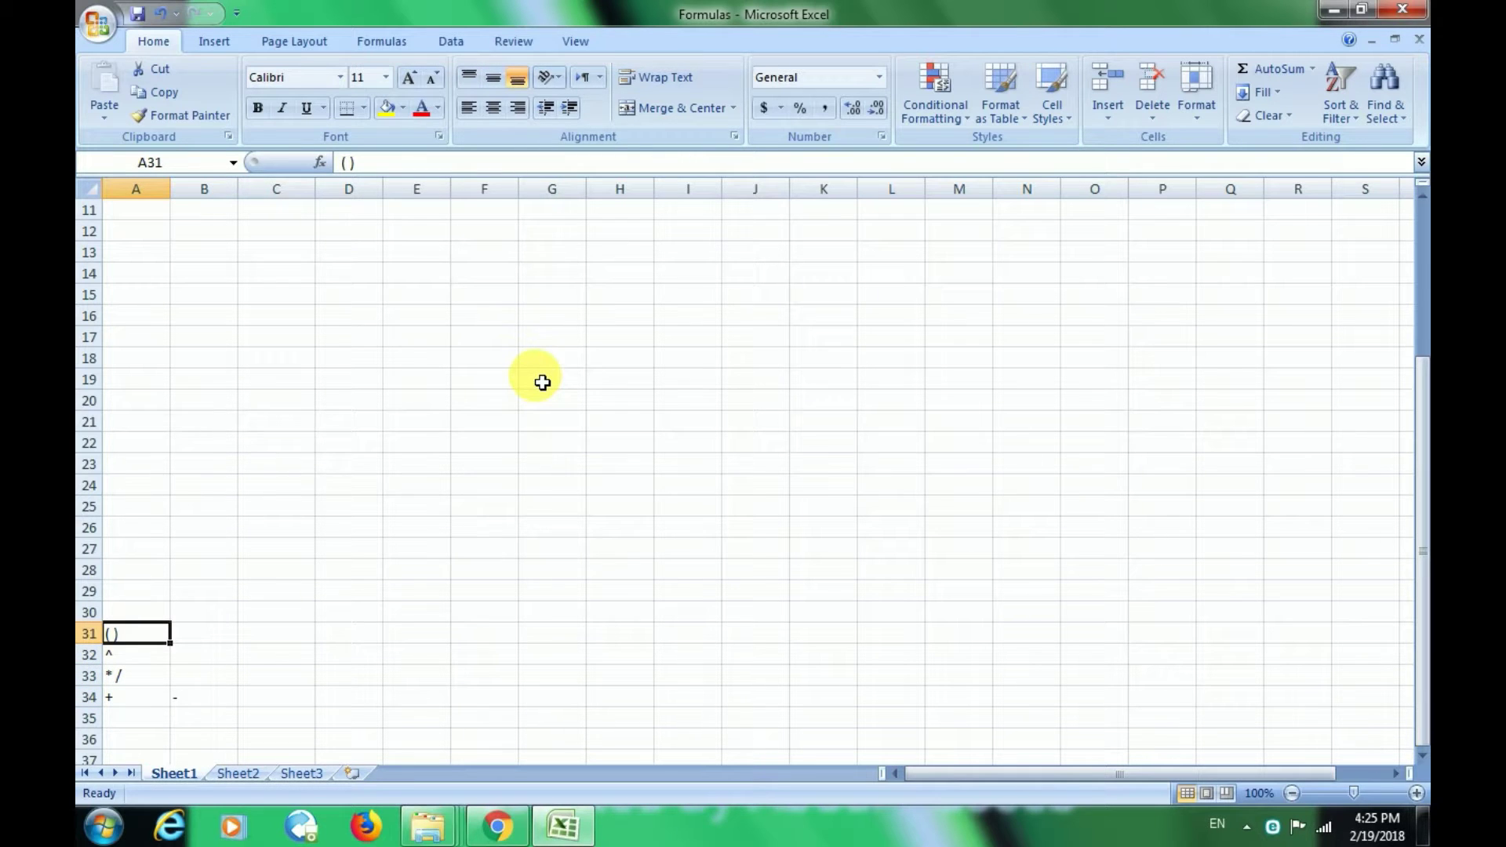
Step: Compare the precedence levels of the operators in cells A31:B34 cell by cell, and dismiss the Windows color scheme prompt
{"action": "key", "text": "Up"}
{"action": "key", "text": "Down"}
{"action": "key", "text": "Down"}
{"action": "key", "text": "Down"}
{"action": "key", "text": "Down"}
{"action": "key", "text": "Right"}
{"action": "key", "text": "Left"}
{"action": "key", "text": "Up"}
{"action": "key", "text": "Up"}
{"action": "key", "text": "Up"}
{"action": "key", "text": "Down"}
{"action": "key", "text": "Down"}
{"action": "key", "text": "Up"}
{"action": "key", "text": "Up"}
{"action": "key", "text": "Down"}
{"action": "key", "text": "Down"}
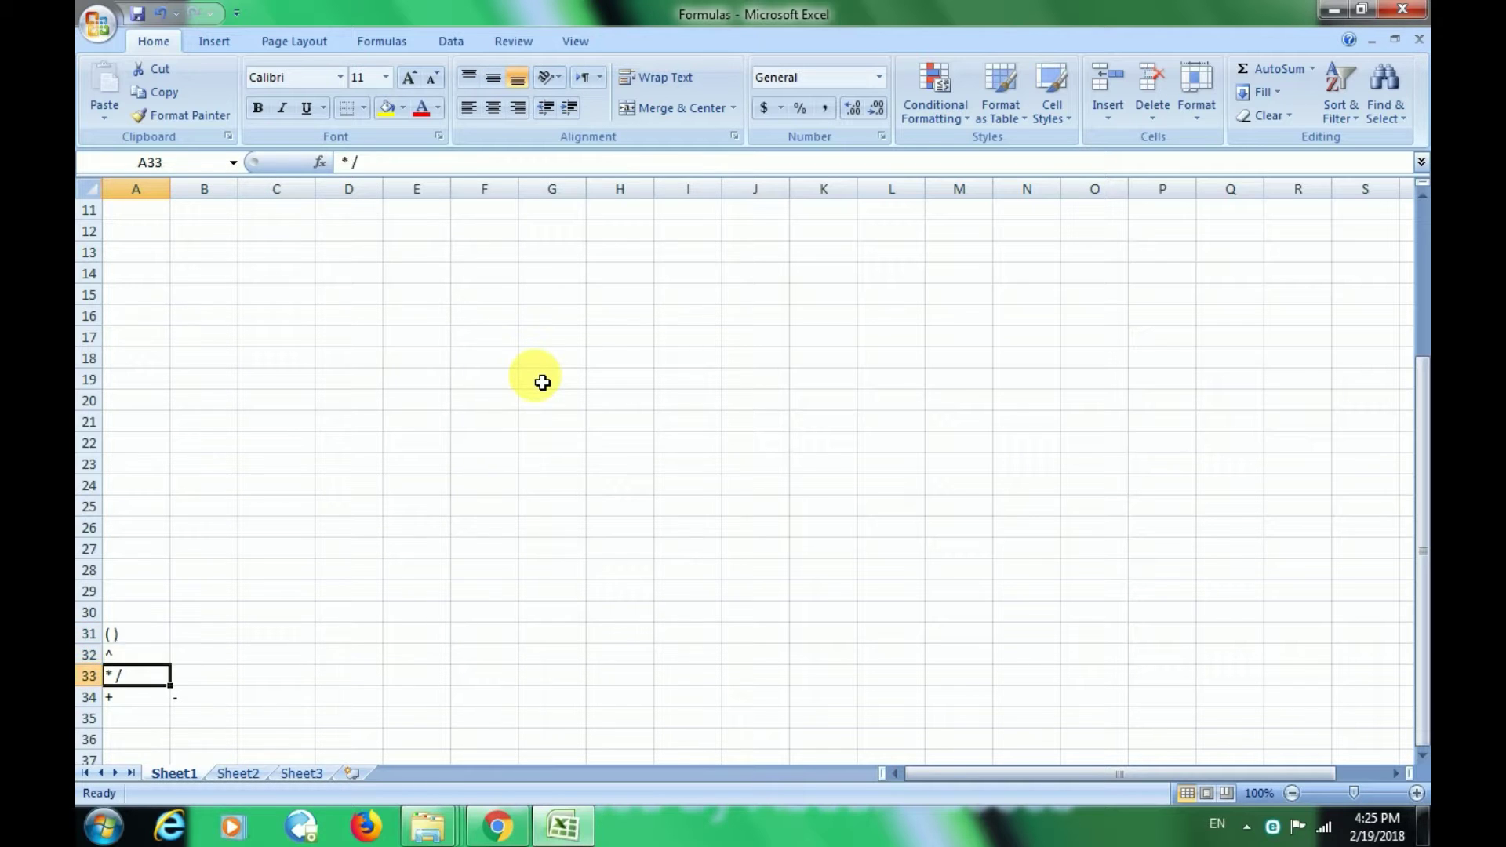
{"action": "key", "text": "Down"}
{"action": "key", "text": "Right"}
{"action": "key", "text": "Left"}
{"action": "key", "text": "Up"}
{"action": "key", "text": "Up"}
{"action": "key", "text": "Up"}
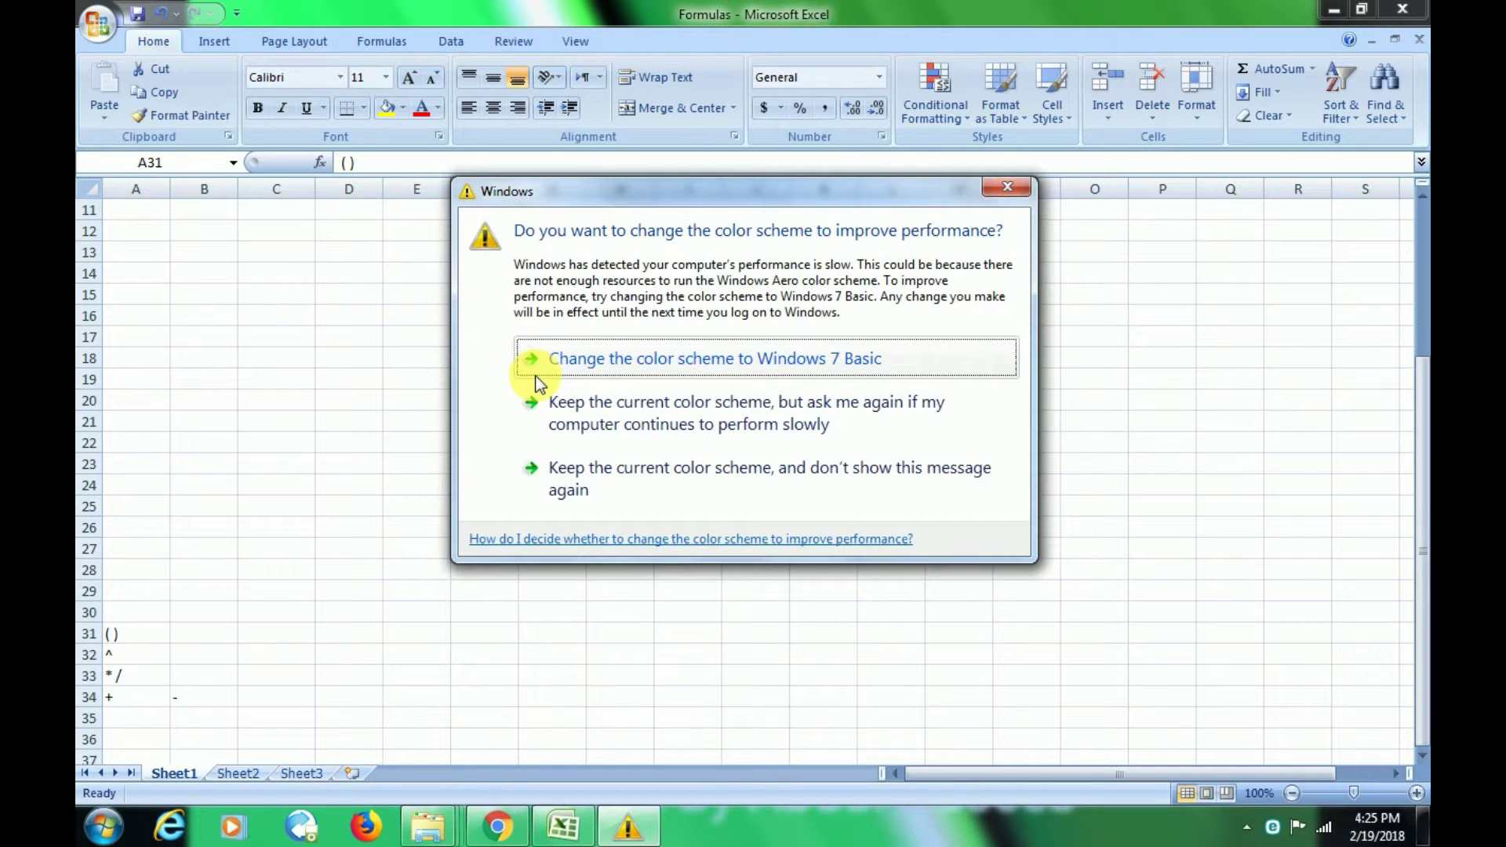
{"action": "left_click", "coordinate": [1008, 187]}
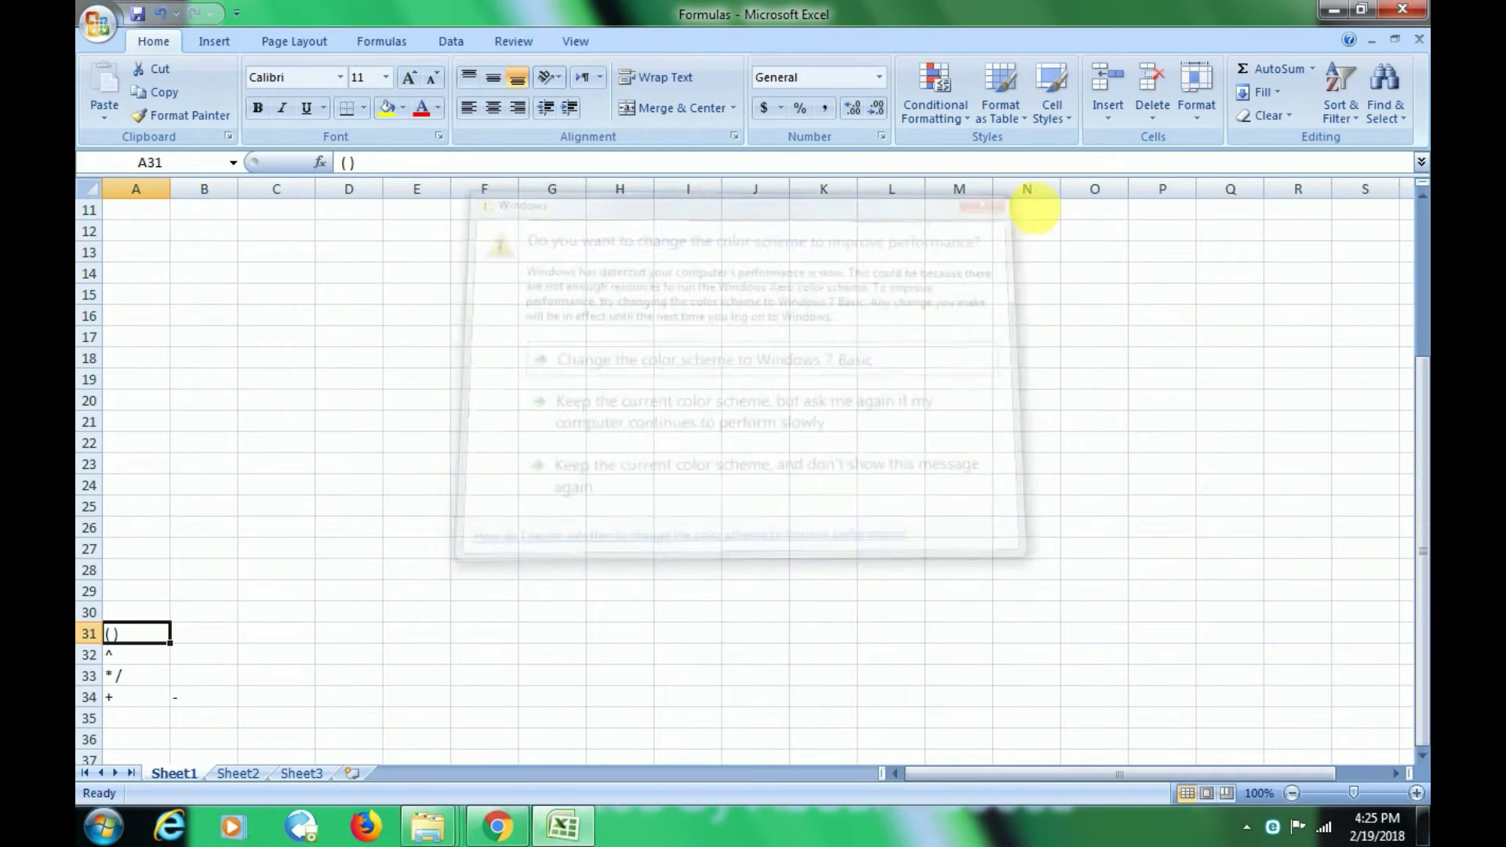
Step: Inspect the subtraction and division in the Pct Increase formula in E7 without editing it
{"action": "left_click_drag", "start_coordinate": [1421, 322], "coordinate": [1426, 239]}
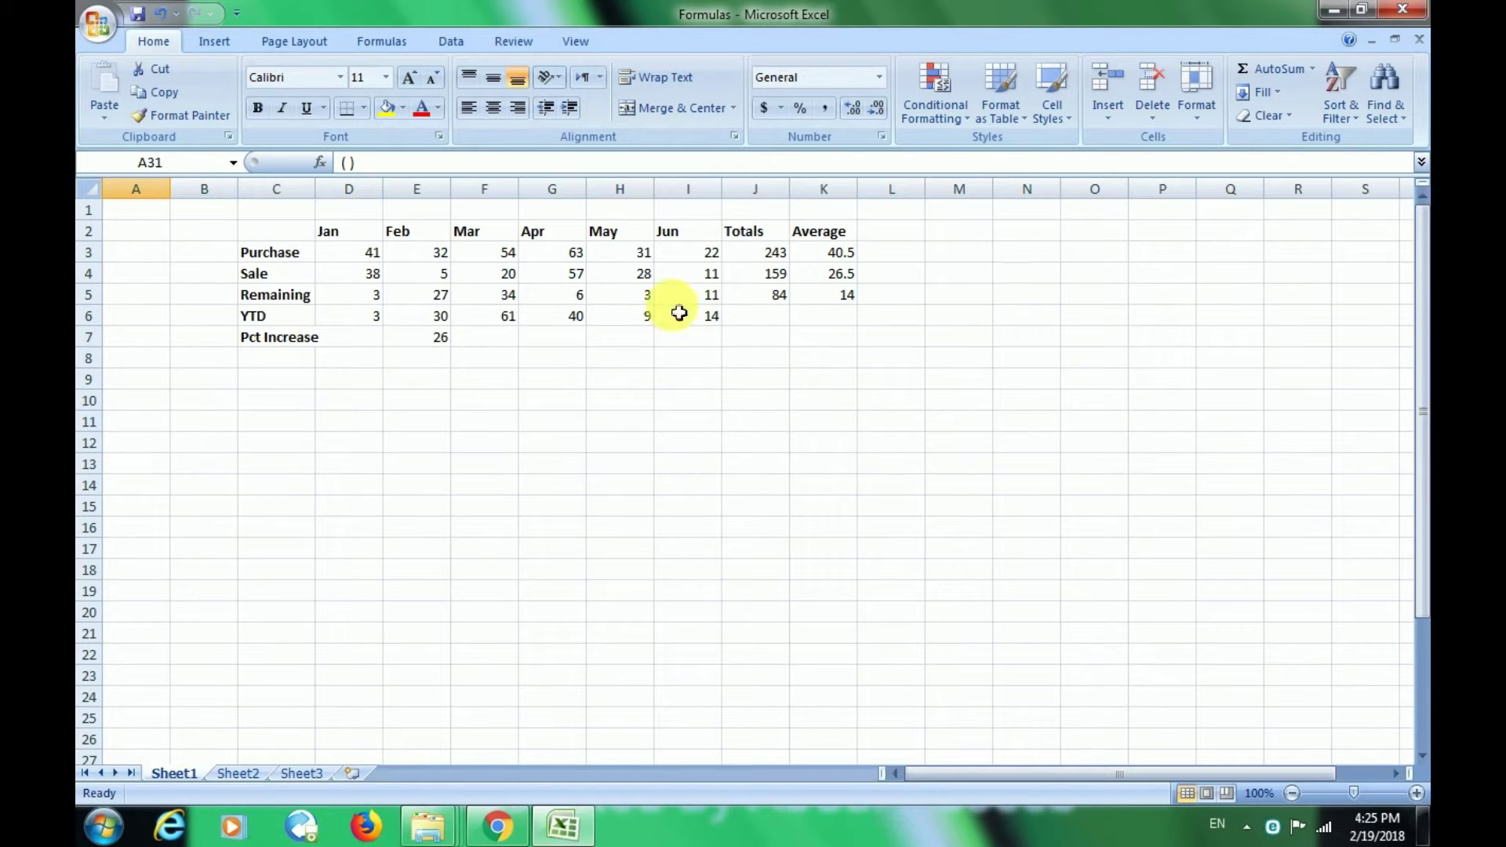
{"action": "left_click", "coordinate": [451, 339]}
{"action": "double_click", "coordinate": [454, 342]}
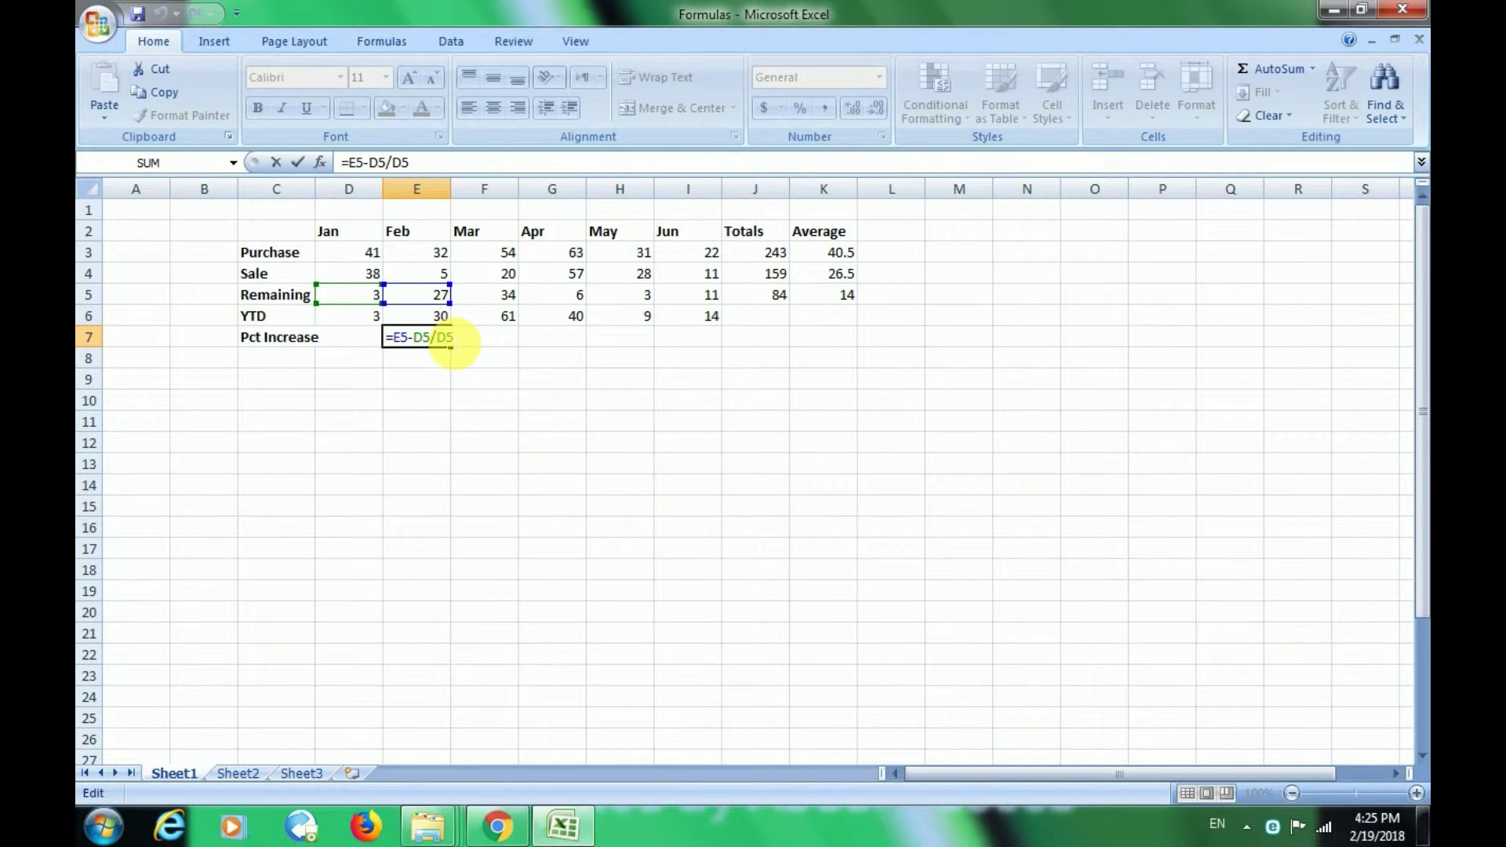
{"action": "key", "text": "Escape"}
{"action": "key", "text": "Left"}
{"action": "key", "text": "Right"}
{"action": "double_click", "coordinate": [453, 342]}
{"action": "key", "text": "Escape"}
{"action": "key", "text": "Return"}
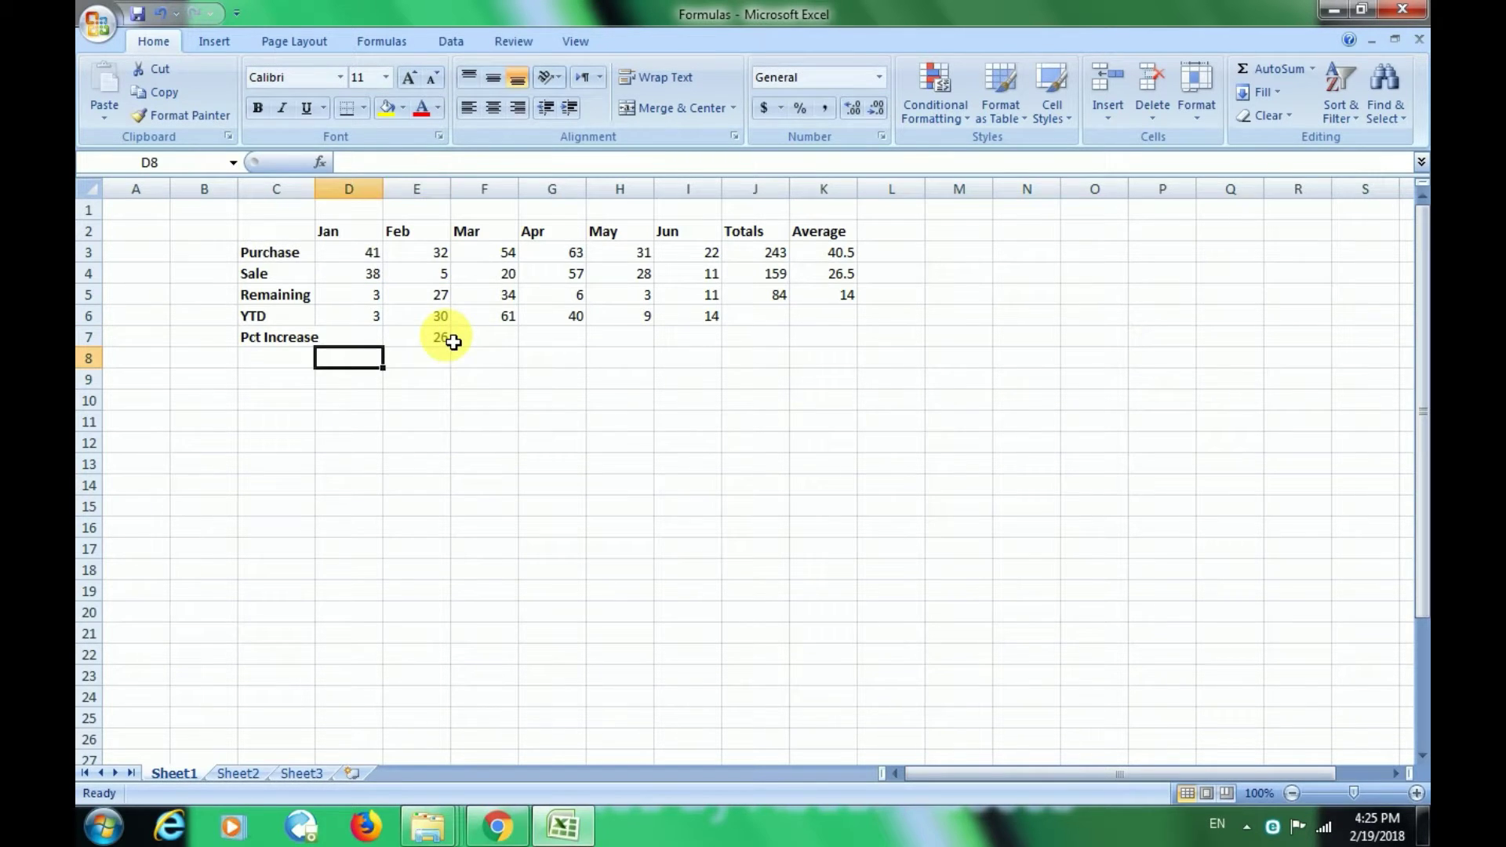
Step: Revisit the operator precedence list in column A below the table to check division against subtraction
{"action": "key", "text": "Left"}
{"action": "key", "text": "Left"}
{"action": "key", "text": "Left"}
{"action": "key", "text": "Left"}
{"action": "key", "text": "Down"}
{"action": "key", "text": "Down"}
{"action": "key", "text": "Down"}
{"action": "key", "text": "Down"}
{"action": "key", "text": "Down"}
{"action": "key", "text": "Down"}
{"action": "key", "text": "Down"}
{"action": "key", "text": "Down"}
{"action": "key", "text": "Down"}
{"action": "key", "text": "Down"}
{"action": "key", "text": "Down"}
{"action": "key", "text": "Down"}
{"action": "key", "text": "Down"}
{"action": "key", "text": "Down"}
{"action": "key", "text": "Down"}
{"action": "key", "text": "Down"}
{"action": "key", "text": "Down"}
{"action": "key", "text": "Down"}
{"action": "key", "text": "Down"}
{"action": "key", "text": "Down"}
{"action": "key", "text": "Down"}
{"action": "key", "text": "Down"}
{"action": "key", "text": "Down"}
{"action": "key", "text": "Down"}
{"action": "key", "text": "Down"}
{"action": "key", "text": "Down"}
{"action": "key", "text": "Down"}
{"action": "key", "text": "Down"}
{"action": "key", "text": "Down"}
{"action": "key", "text": "Down"}
{"action": "key", "text": "Down"}
{"action": "key", "text": "Down"}
{"action": "key", "text": "Down"}
{"action": "key", "text": "Down"}
{"action": "key", "text": "Down"}
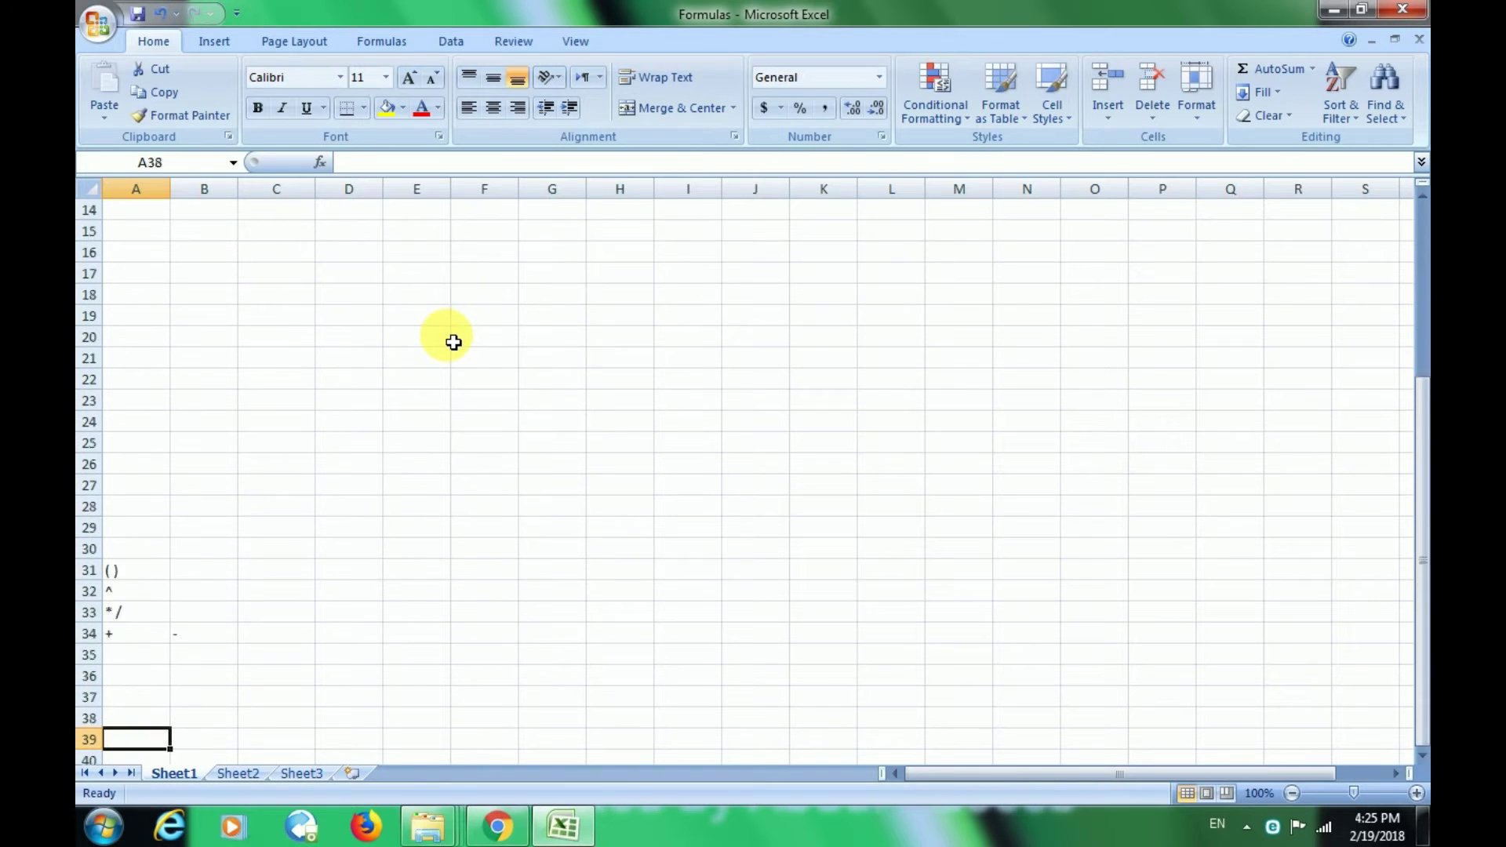
{"action": "key", "text": "Up"}
{"action": "key", "text": "Up"}
{"action": "key", "text": "Up"}
{"action": "key", "text": "Up"}
{"action": "key", "text": "Up"}
{"action": "key", "text": "Up"}
{"action": "key", "text": "Up"}
{"action": "key", "text": "Up"}
{"action": "key", "text": "Up"}
{"action": "key", "text": "Up"}
{"action": "key", "text": "Up"}
{"action": "key", "text": "Up"}
{"action": "key", "text": "Down"}
{"action": "key", "text": "Down"}
Step: Return to the table and re-examine the cell references and operators of the February Pct Increase formula in E7, keeping it as is
{"action": "key", "text": "Right"}
{"action": "key", "text": "Up"}
{"action": "key", "text": "Up"}
{"action": "key", "text": "Up"}
{"action": "key", "text": "Up"}
{"action": "key", "text": "Up"}
{"action": "key", "text": "Up"}
{"action": "key", "text": "Up"}
{"action": "key", "text": "Up"}
{"action": "key", "text": "Up"}
{"action": "key", "text": "Up"}
{"action": "key", "text": "Up"}
{"action": "key", "text": "Up"}
{"action": "key", "text": "Up"}
{"action": "key", "text": "Up"}
{"action": "key", "text": "Up"}
{"action": "key", "text": "Up"}
{"action": "key", "text": "Up"}
{"action": "key", "text": "Up"}
{"action": "key", "text": "Up"}
{"action": "key", "text": "Up"}
{"action": "key", "text": "Down"}
{"action": "key", "text": "Down"}
{"action": "key", "text": "Down"}
{"action": "key", "text": "Down"}
{"action": "key", "text": "Down"}
{"action": "key", "text": "Down"}
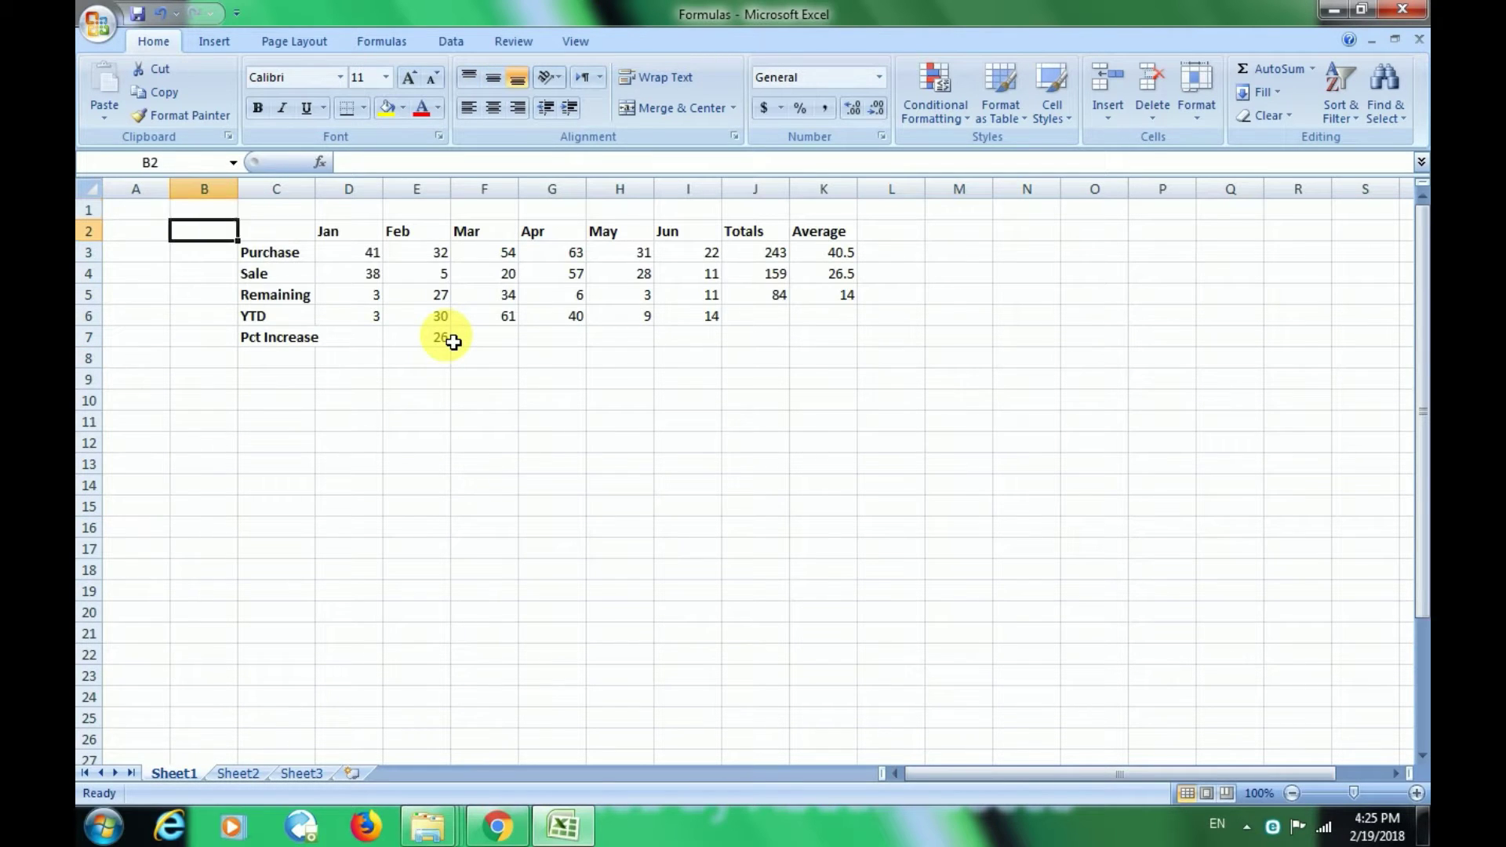
{"action": "key", "text": "Right"}
{"action": "key", "text": "Right"}
{"action": "key", "text": "Right"}
{"action": "key", "text": "Right"}
{"action": "key", "text": "Left"}
{"action": "key", "text": "F2"}
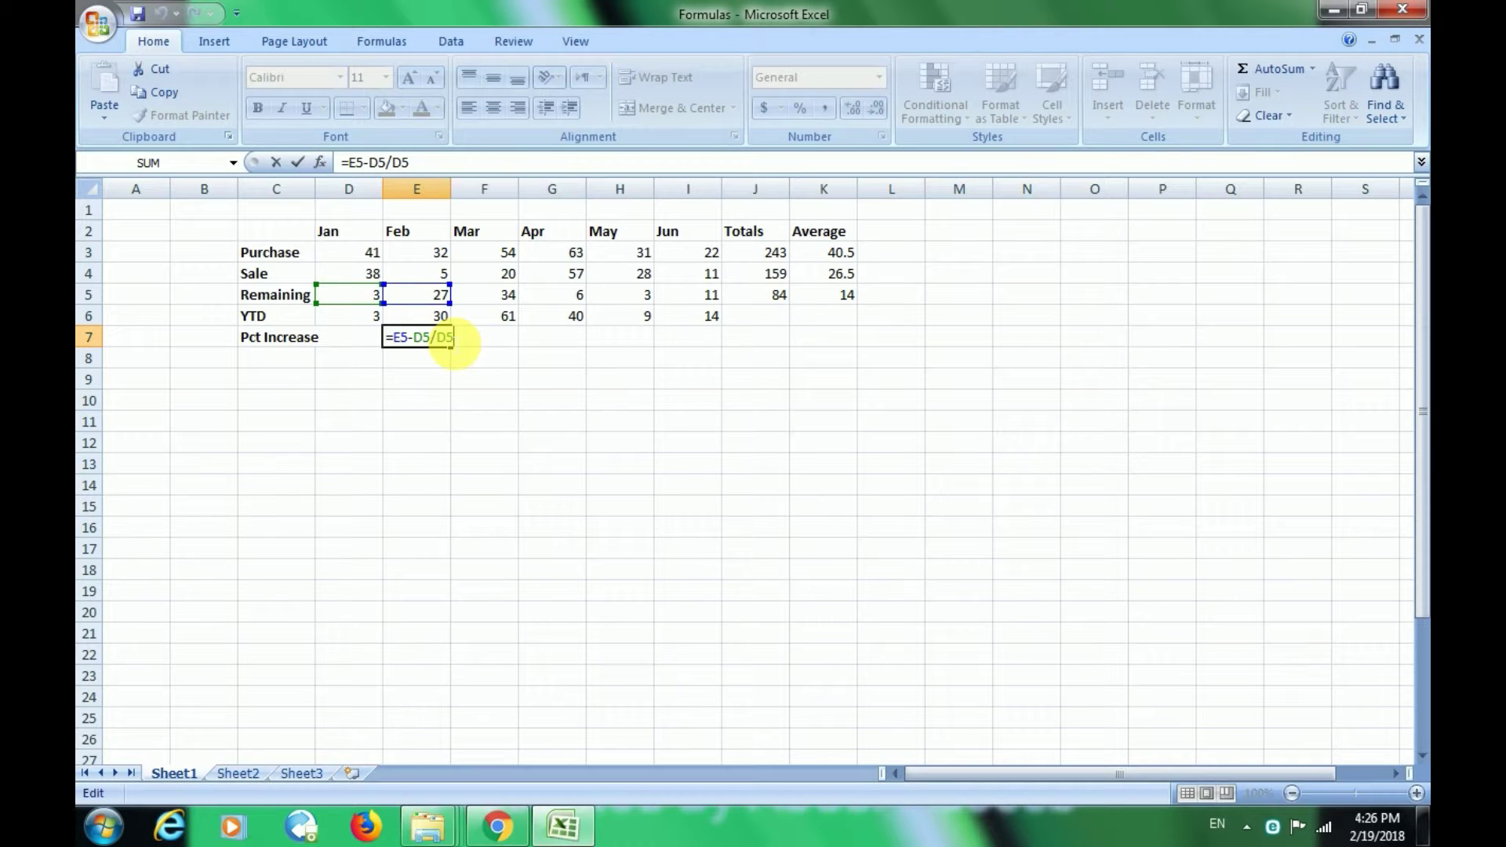
{"action": "key", "text": "Return"}
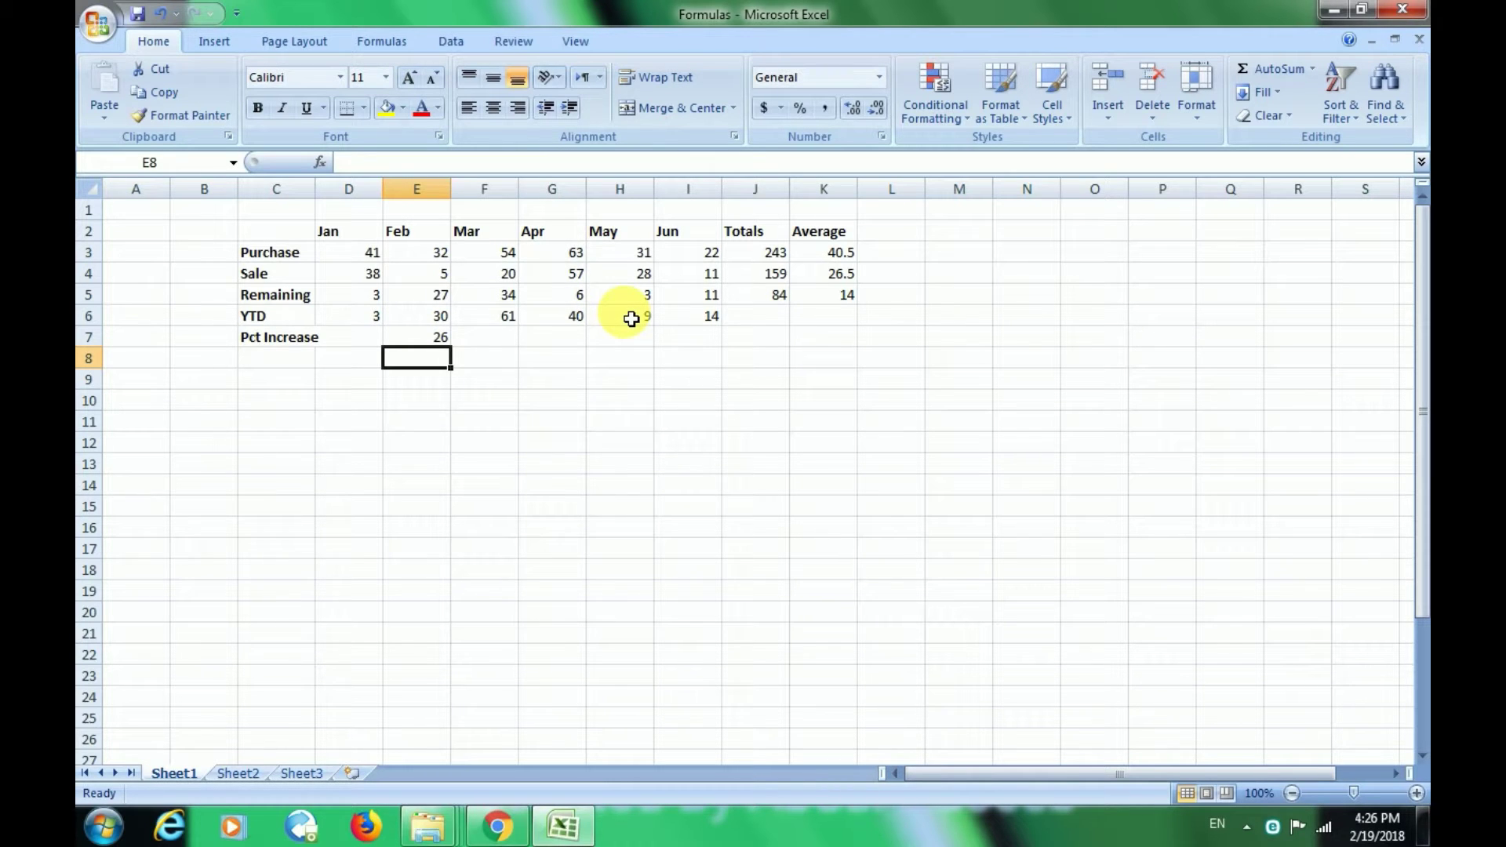
Step: Check where parentheses rank in the operator precedence list in column A below the table, and return to the Pct Increase row
{"action": "key", "text": "Up"}
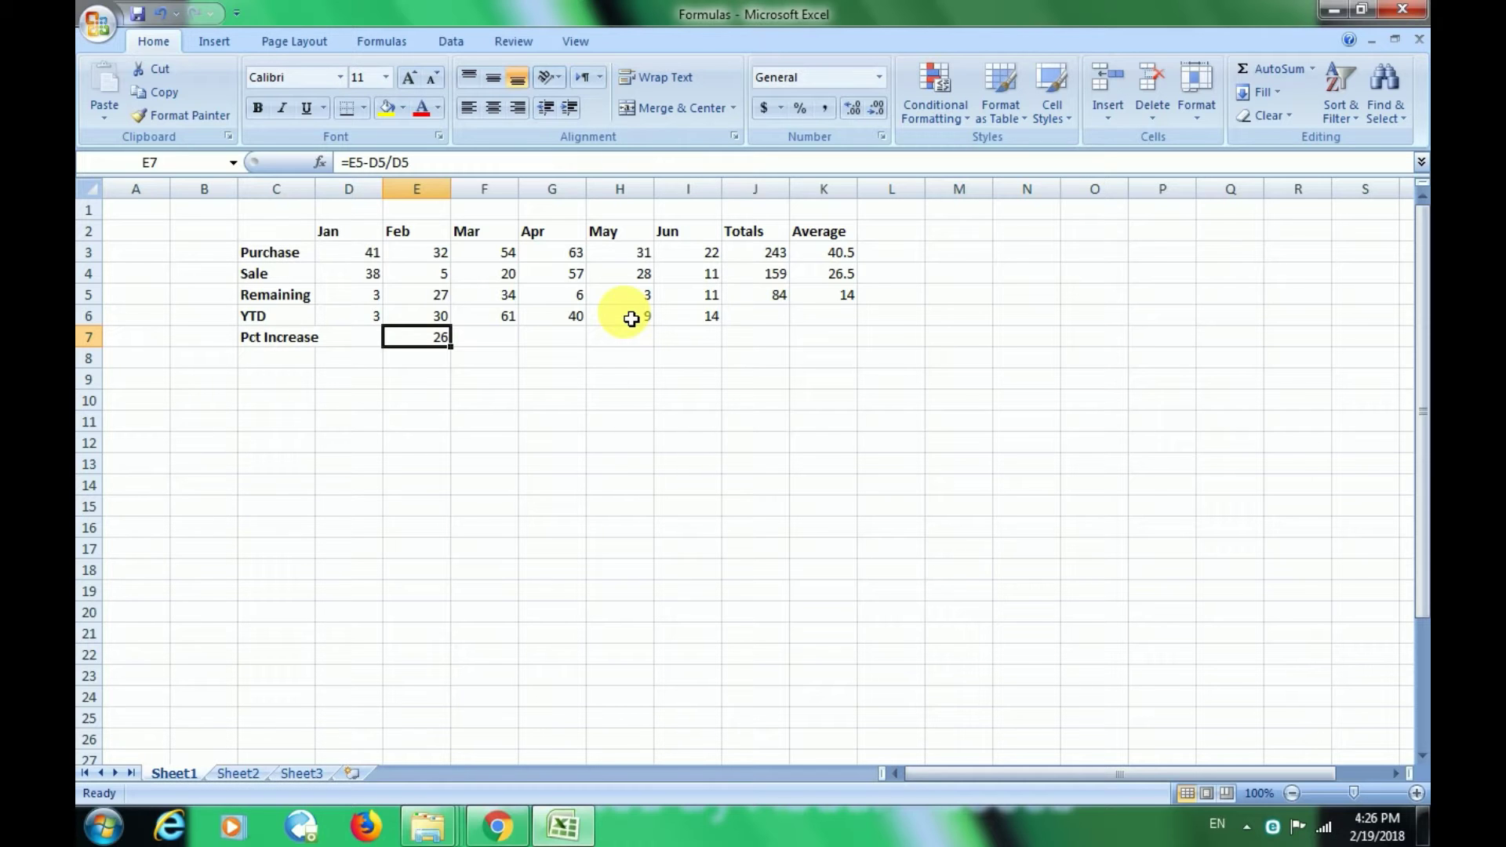
{"action": "key", "text": "Left"}
{"action": "key", "text": "Home"}
{"action": "key", "text": "Down"}
{"action": "key", "text": "Down"}
{"action": "key", "text": "Down"}
{"action": "key", "text": "Down"}
{"action": "key", "text": "Down"}
{"action": "key", "text": "Down"}
{"action": "key", "text": "Down"}
{"action": "key", "text": "Down"}
{"action": "key", "text": "Down"}
{"action": "key", "text": "Down"}
{"action": "key", "text": "Down"}
{"action": "key", "text": "Down"}
{"action": "key", "text": "Down"}
{"action": "key", "text": "Down"}
{"action": "key", "text": "Down"}
{"action": "key", "text": "Down"}
{"action": "key", "text": "Down"}
{"action": "key", "text": "Down"}
{"action": "key", "text": "Down"}
{"action": "key", "text": "Down"}
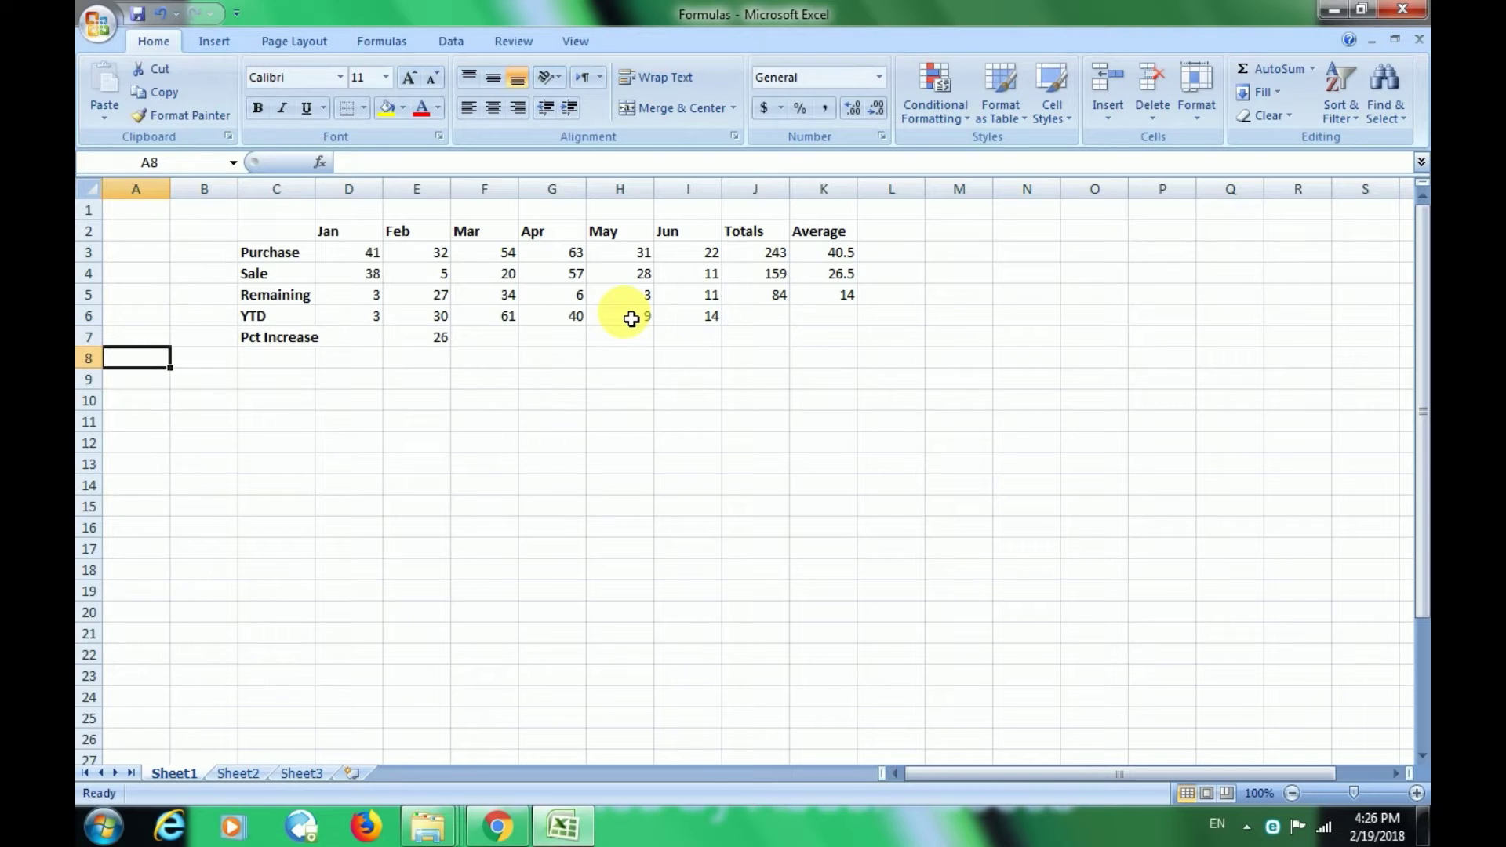
{"action": "key", "text": "Down"}
{"action": "key", "text": "Down"}
{"action": "key", "text": "Down"}
{"action": "key", "text": "Down"}
{"action": "key", "text": "Down"}
{"action": "key", "text": "Up"}
{"action": "key", "text": "Up"}
{"action": "key", "text": "Up"}
{"action": "key", "text": "Up"}
{"action": "key", "text": "Up"}
{"action": "key", "text": "Down"}
{"action": "key", "text": "Up"}
{"action": "key", "text": "Up"}
{"action": "key", "text": "Up"}
{"action": "key", "text": "Up"}
{"action": "key", "text": "Up"}
{"action": "key", "text": "Up"}
{"action": "key", "text": "Up"}
{"action": "key", "text": "Up"}
{"action": "key", "text": "Up"}
{"action": "key", "text": "Up"}
{"action": "key", "text": "Up"}
{"action": "key", "text": "Up"}
{"action": "key", "text": "Up"}
{"action": "key", "text": "Up"}
{"action": "key", "text": "Up"}
{"action": "key", "text": "Up"}
{"action": "key", "text": "Up"}
{"action": "key", "text": "Up"}
{"action": "key", "text": "Up"}
{"action": "key", "text": "Up"}
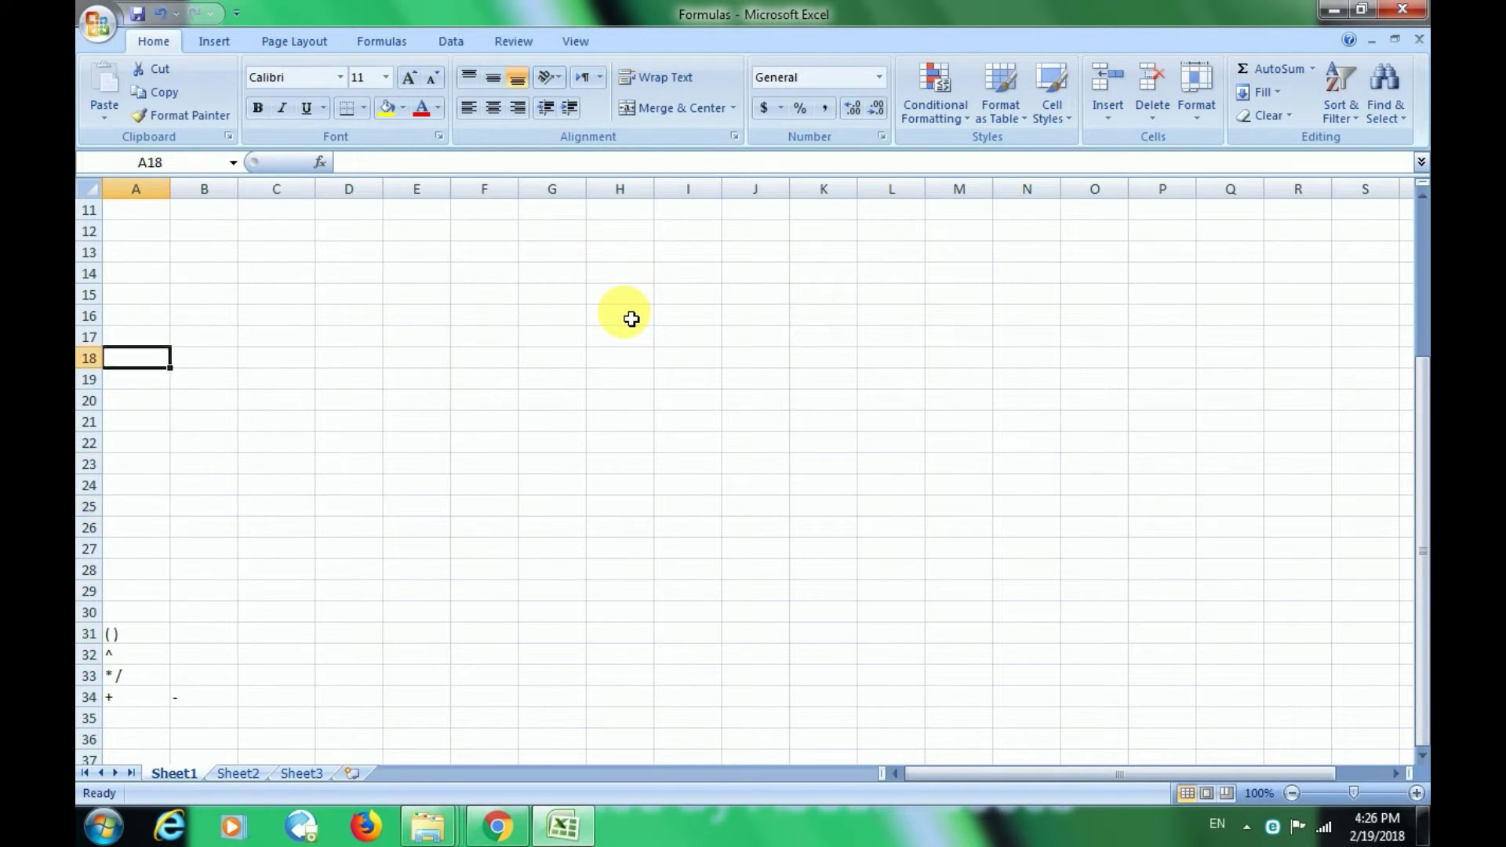
{"action": "key", "text": "Down"}
{"action": "key", "text": "Down"}
{"action": "key", "text": "Down"}
{"action": "key", "text": "Down"}
{"action": "key", "text": "Down"}
{"action": "key", "text": "Down"}
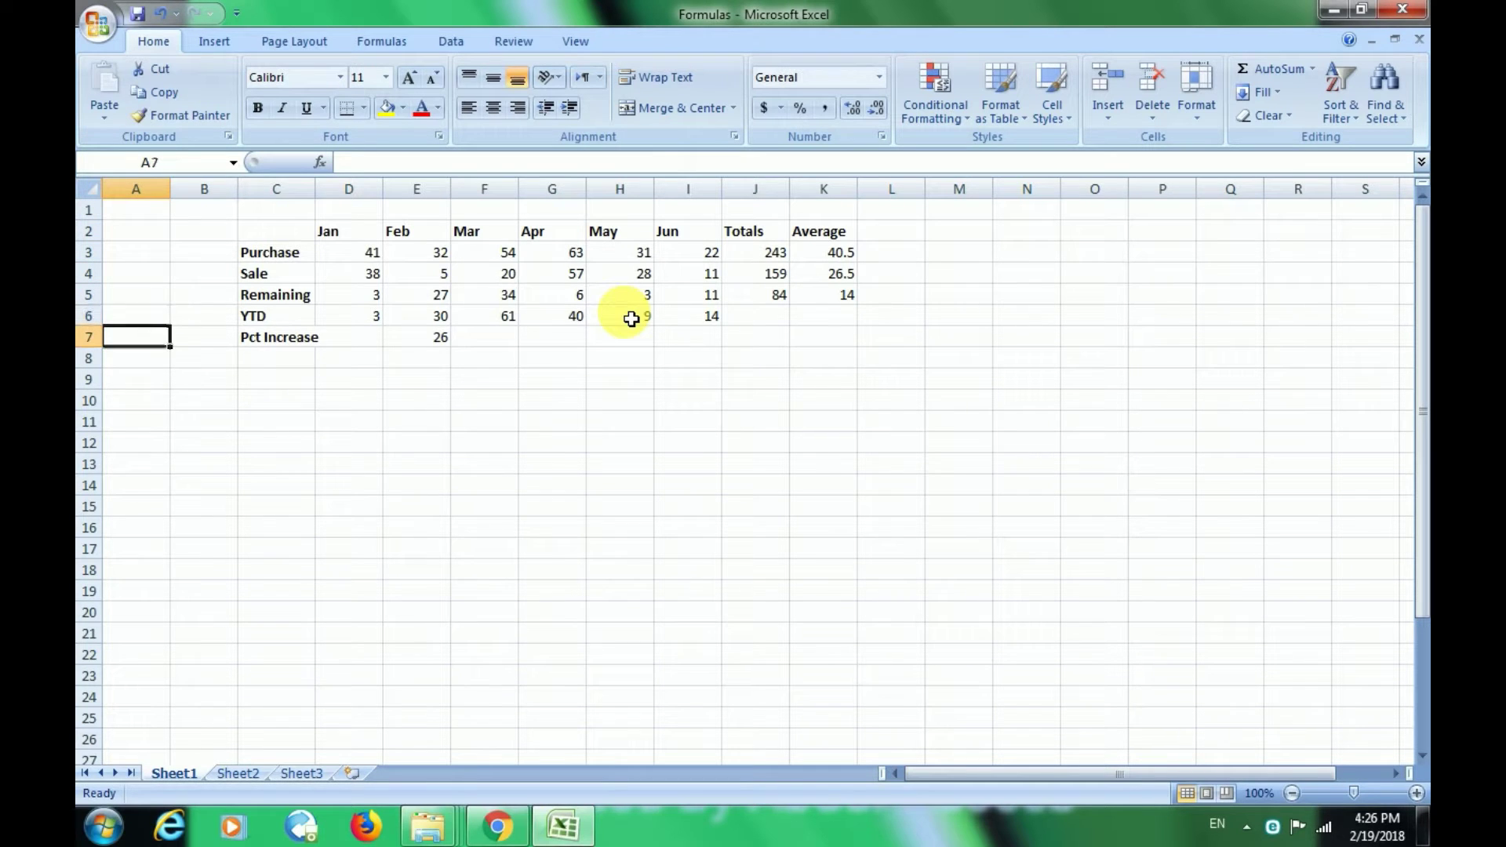
Step: Enclose the subtraction in the February Pct Increase formula in parentheses so that E7 contains =(E5-D5)/D5
{"action": "key", "text": "Right"}
{"action": "key", "text": "Right"}
{"action": "key", "text": "Right"}
{"action": "key", "text": "Right"}
{"action": "key", "text": "F2"}
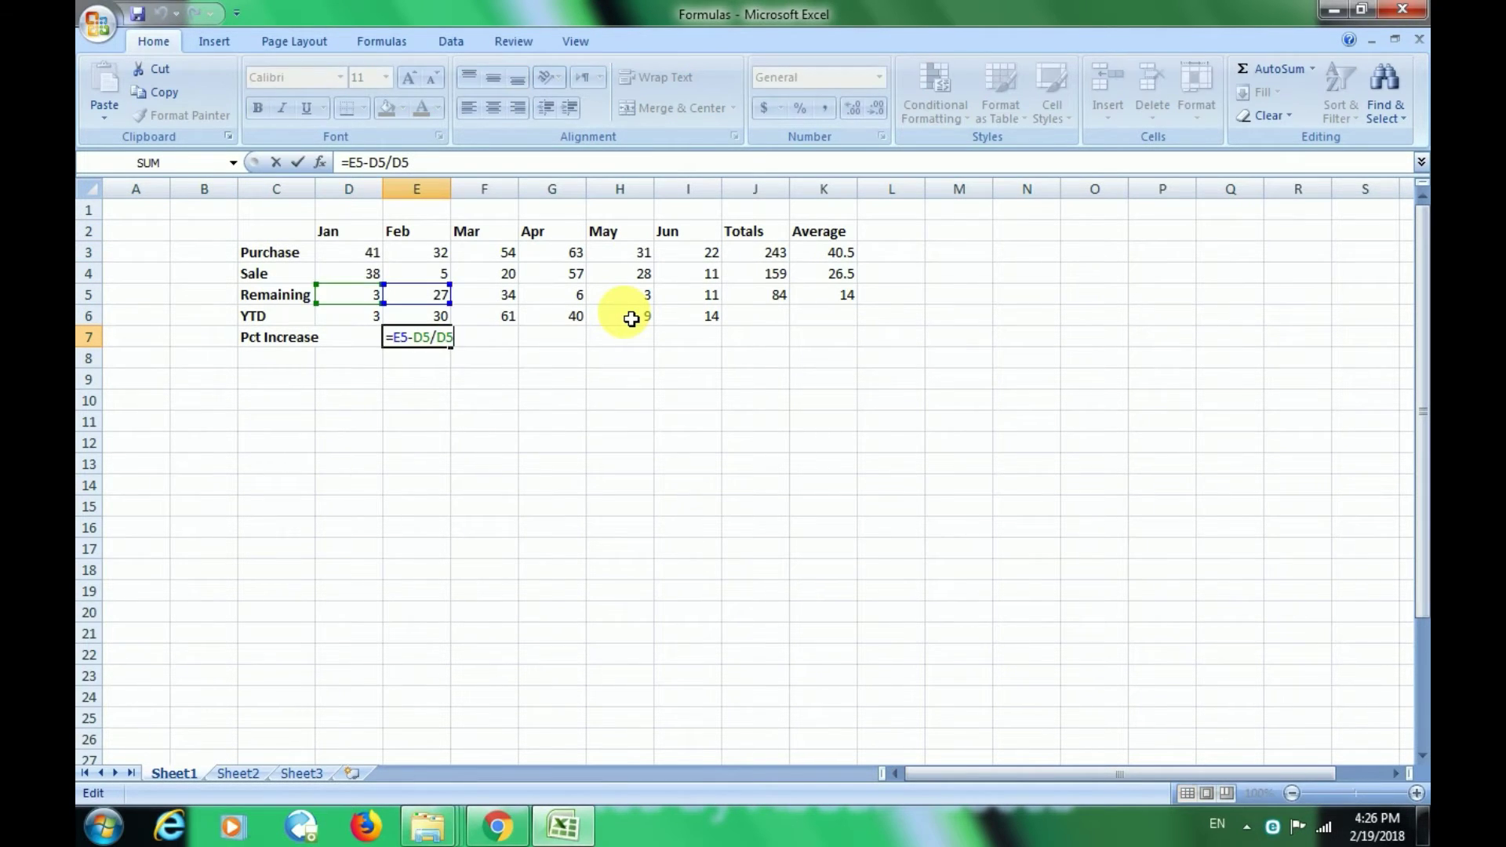
{"action": "key", "text": "Left"}
{"action": "key", "text": "Left"}
{"action": "key", "text": "Left"}
{"action": "type", "text": ")"}
{"action": "key", "text": "Left"}
{"action": "key", "text": "Left"}
{"action": "key", "text": "Left"}
{"action": "key", "text": "Left"}
{"action": "type", "text": "("}
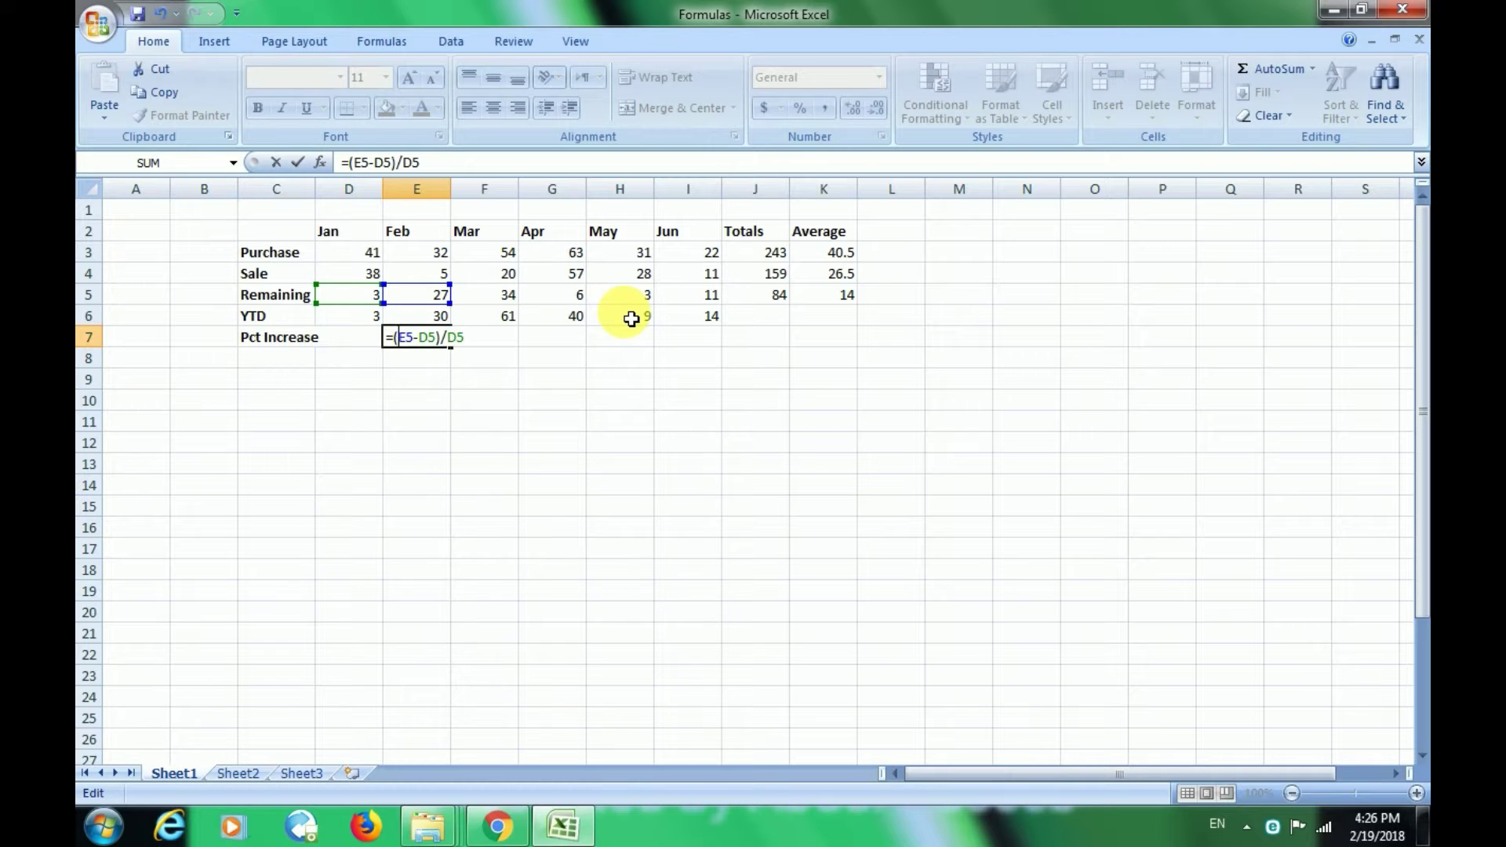
{"action": "key", "text": "Return"}
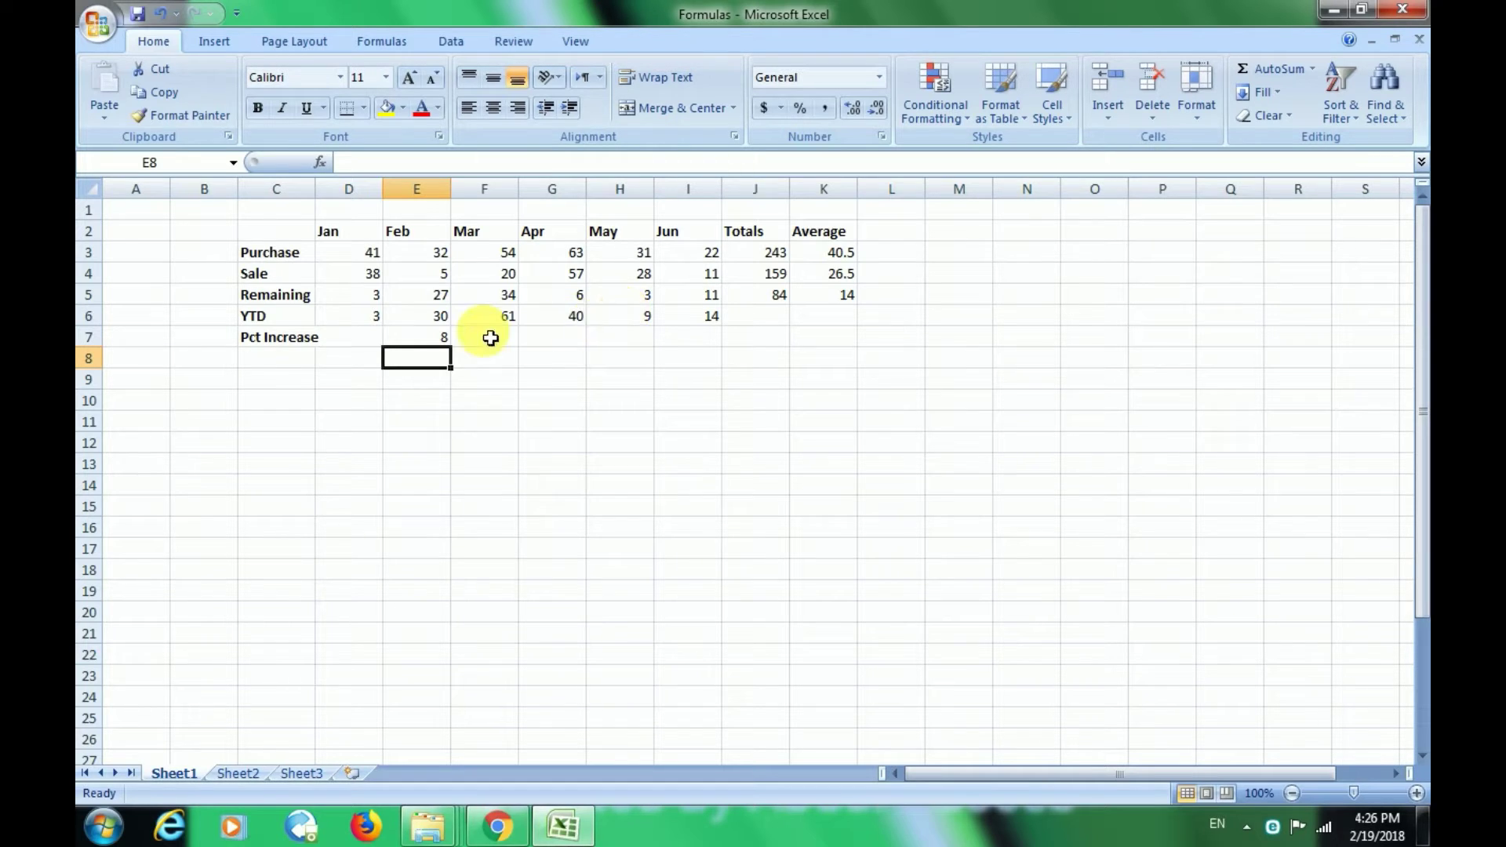
Step: Format the February Pct Increase in E7 as a percentage without decimals
{"action": "left_click", "coordinate": [434, 339]}
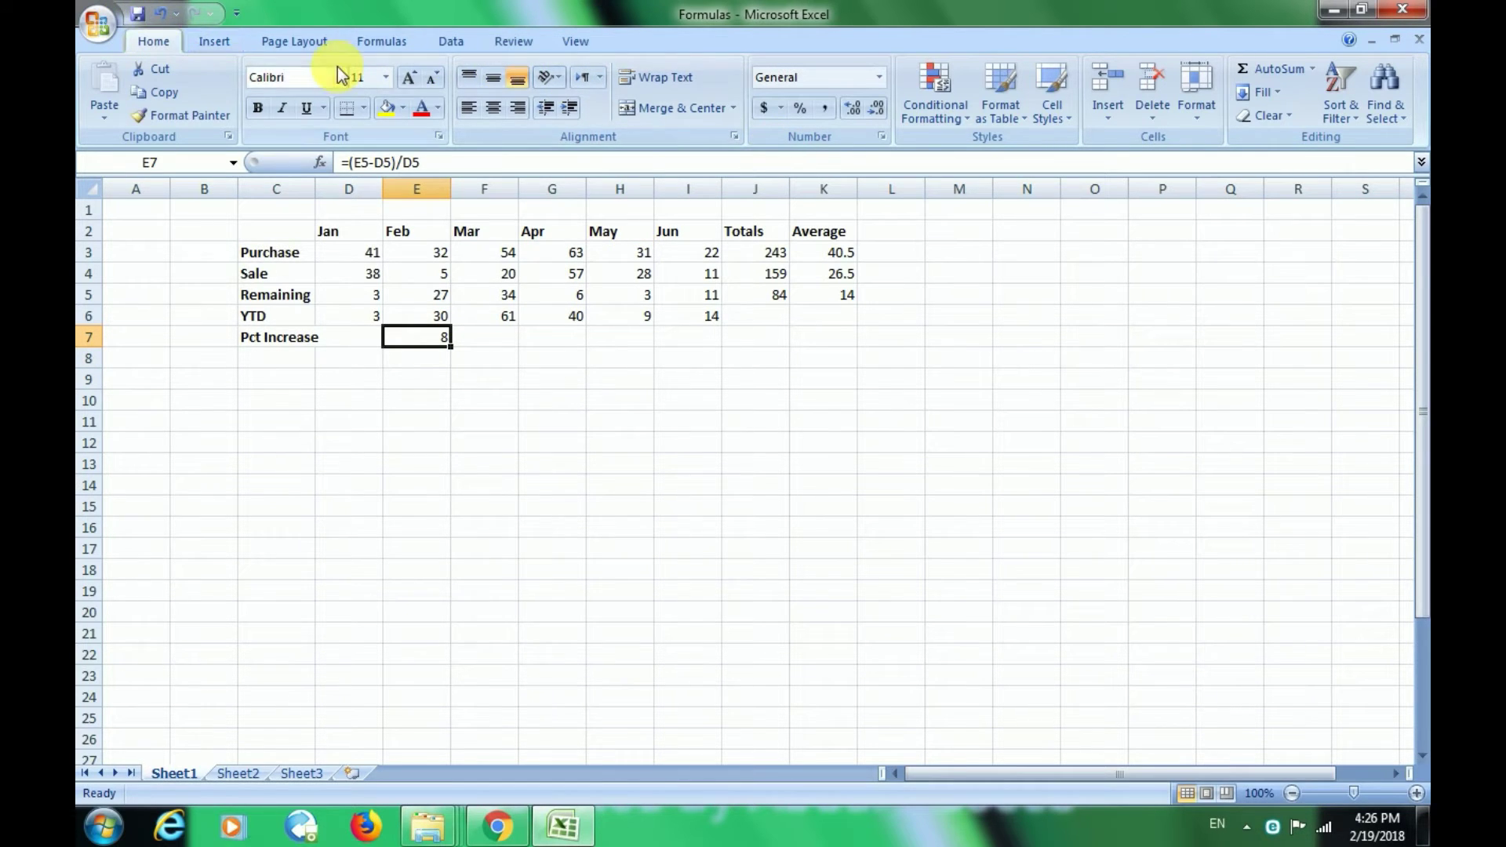
{"action": "left_click", "coordinate": [802, 110]}
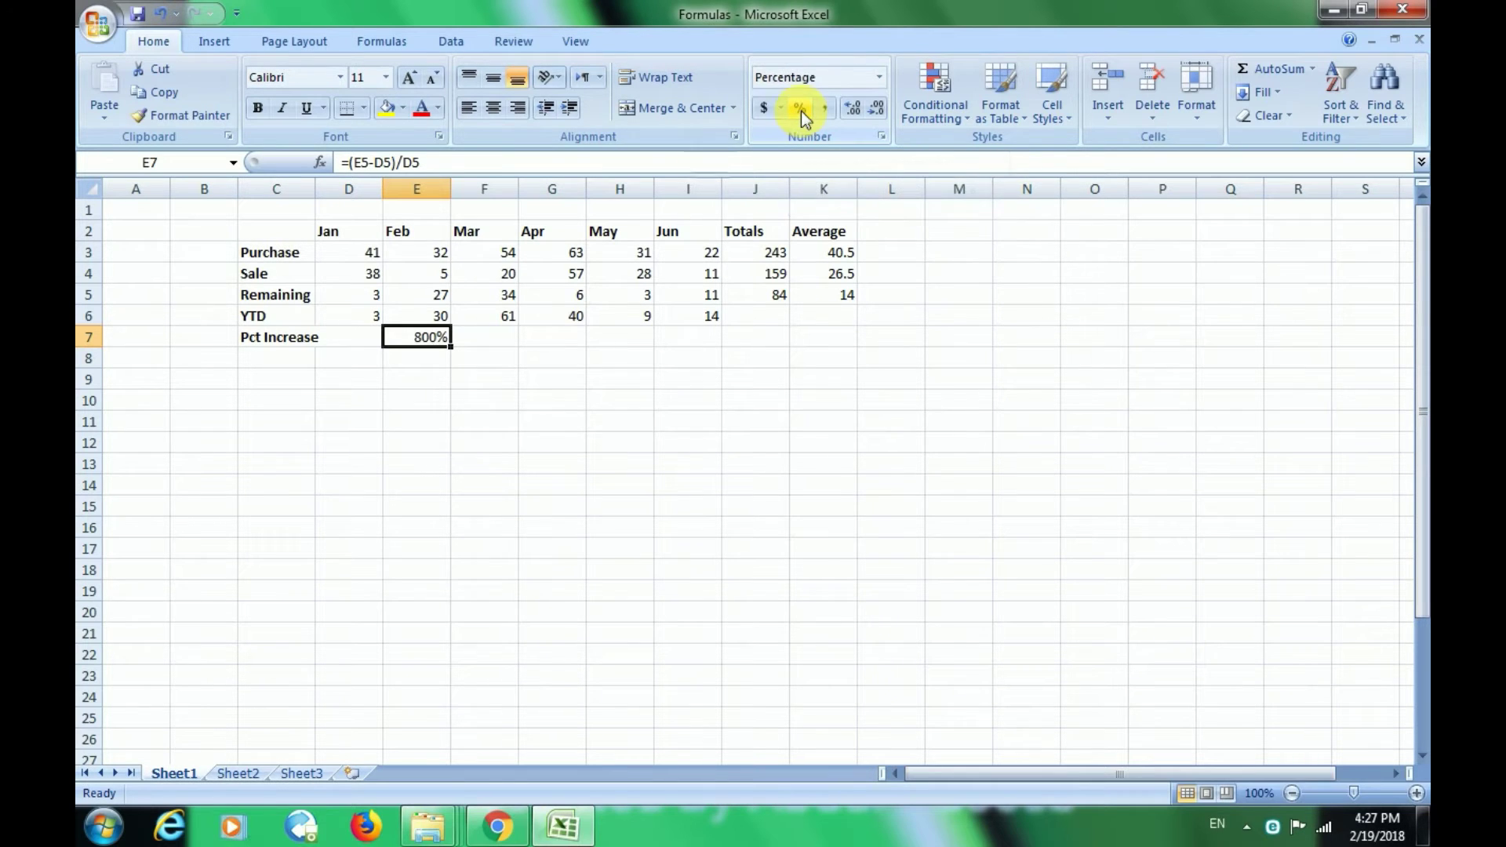
{"action": "left_click", "coordinate": [487, 392]}
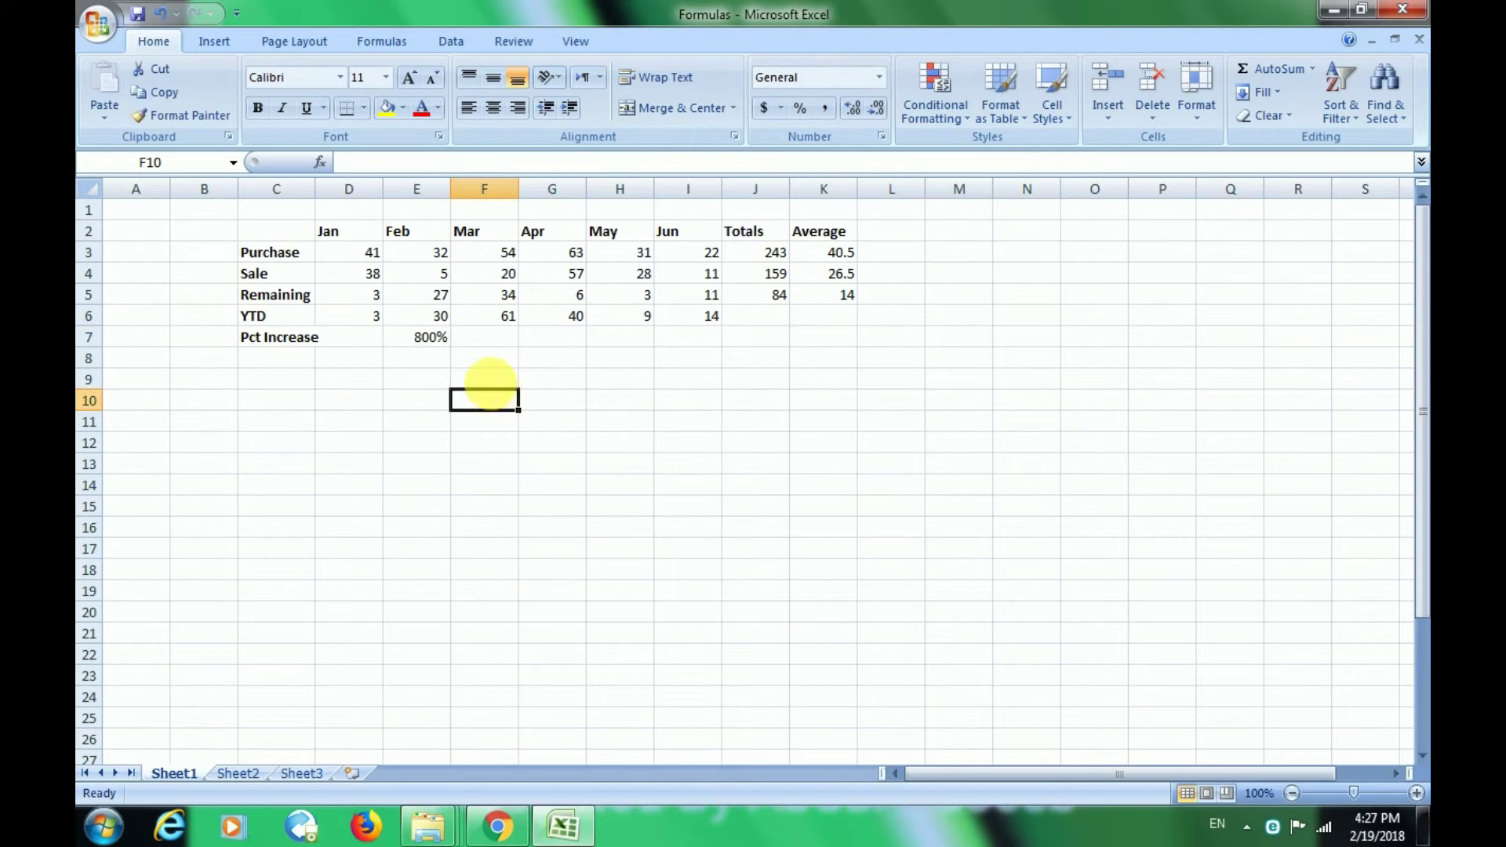
Step: Fill the Pct Increase formula from E7 across March to June in F7:I7, dismissing the Windows color scheme prompt
{"action": "left_click", "coordinate": [435, 357]}
{"action": "left_click", "coordinate": [440, 338]}
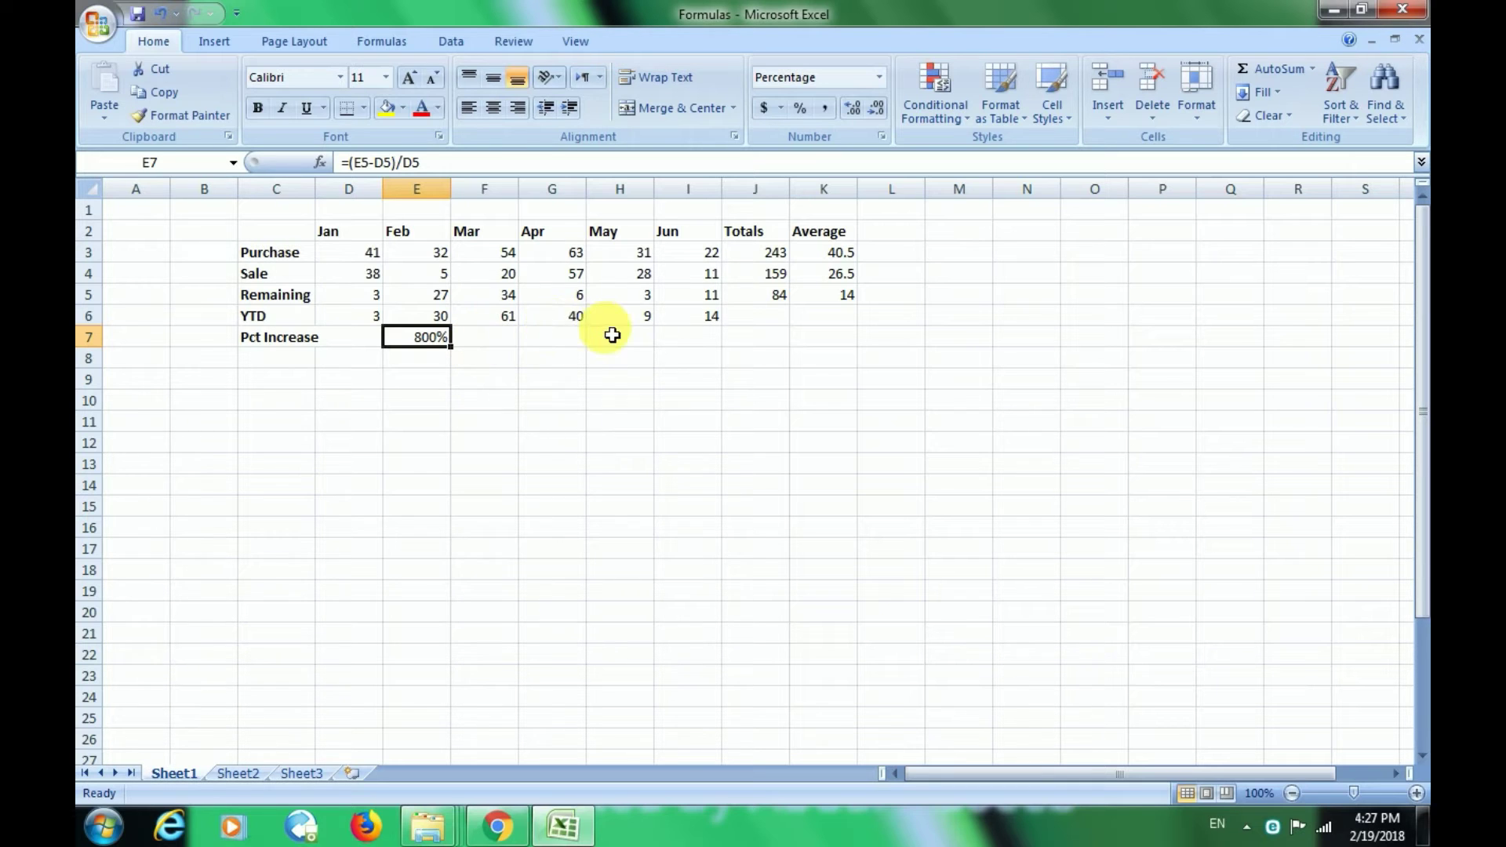
{"action": "left_click_drag", "start_coordinate": [510, 337], "coordinate": [714, 359]}
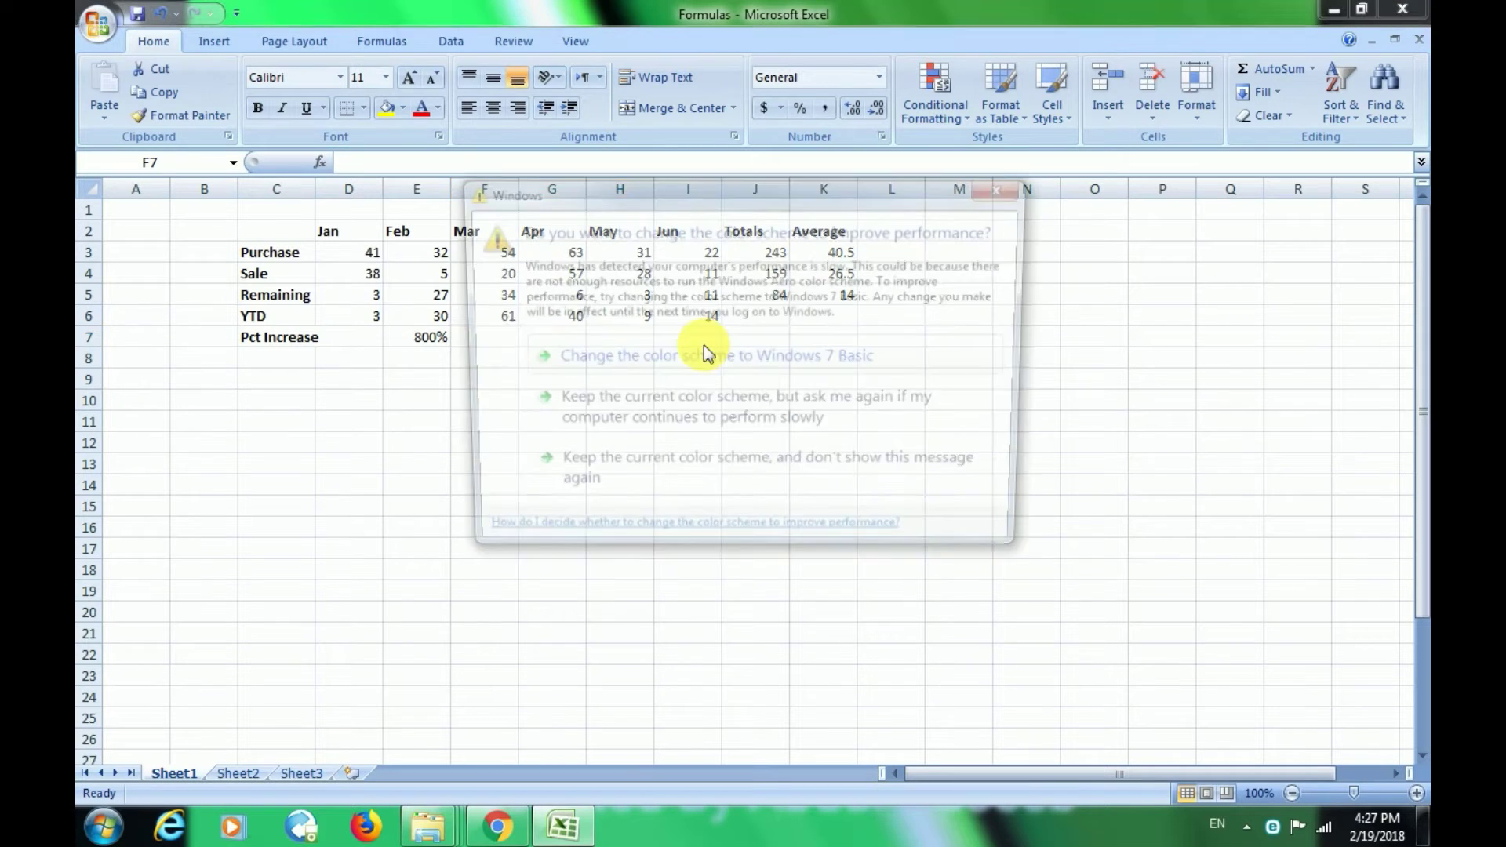
{"action": "left_click", "coordinate": [1007, 190]}
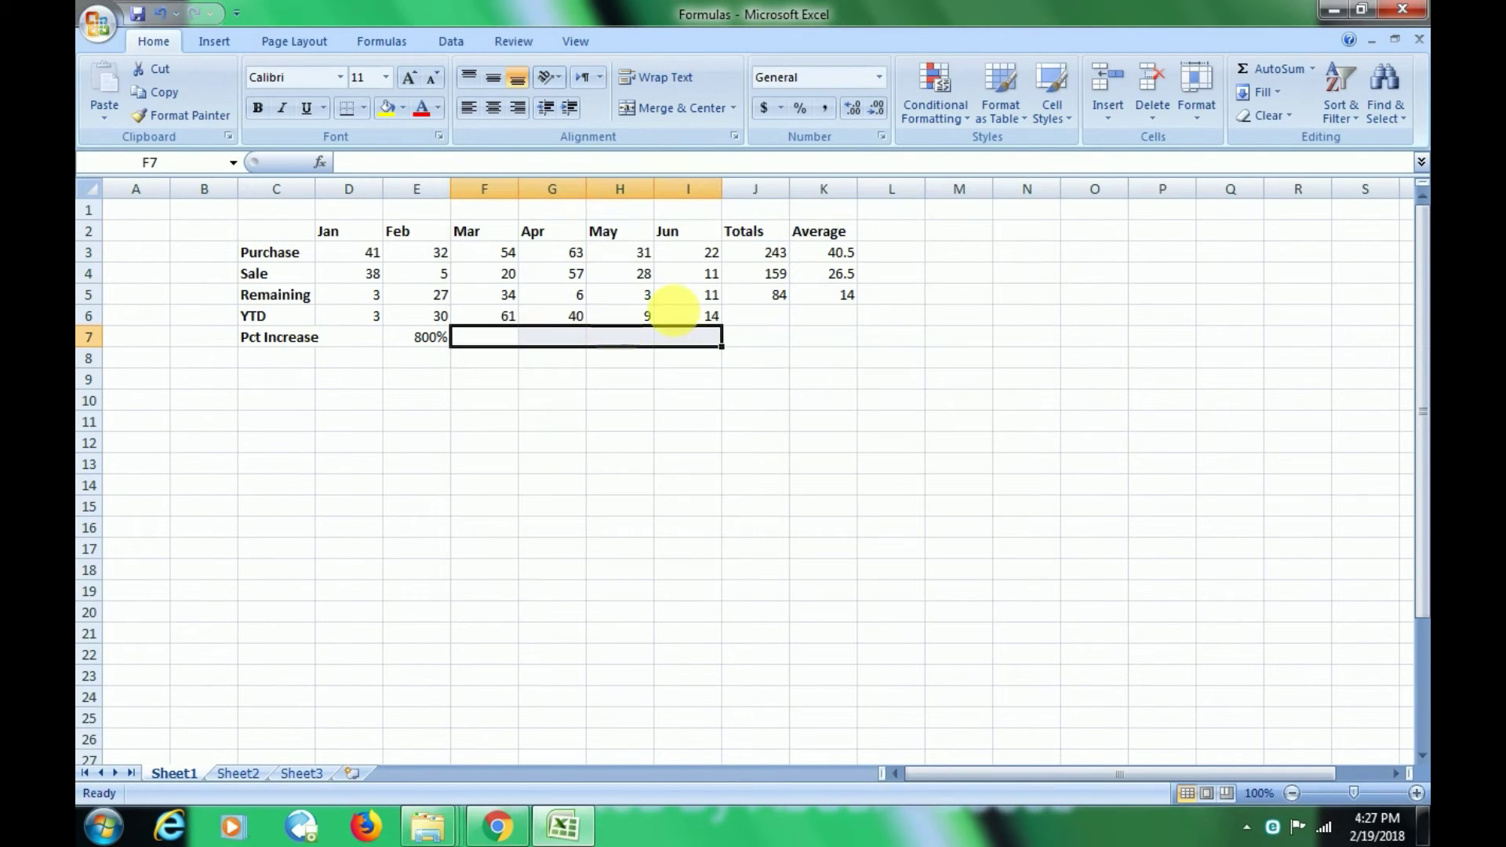
{"action": "left_click", "coordinate": [619, 336]}
{"action": "left_click", "coordinate": [429, 322]}
{"action": "left_click", "coordinate": [431, 336]}
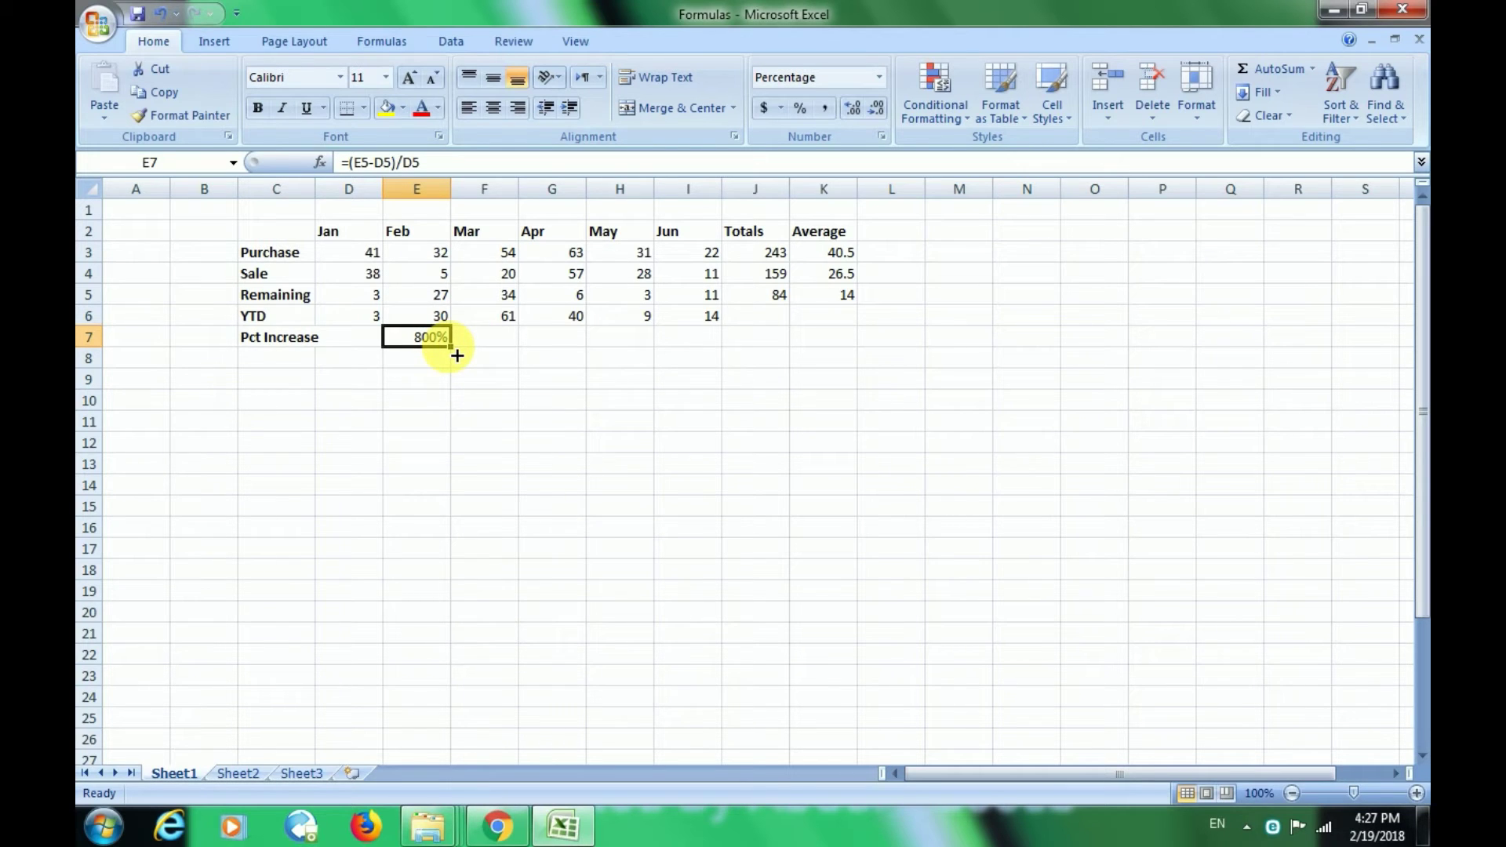
{"action": "left_click_drag", "start_coordinate": [456, 356], "coordinate": [707, 350]}
{"action": "left_click", "coordinate": [665, 447]}
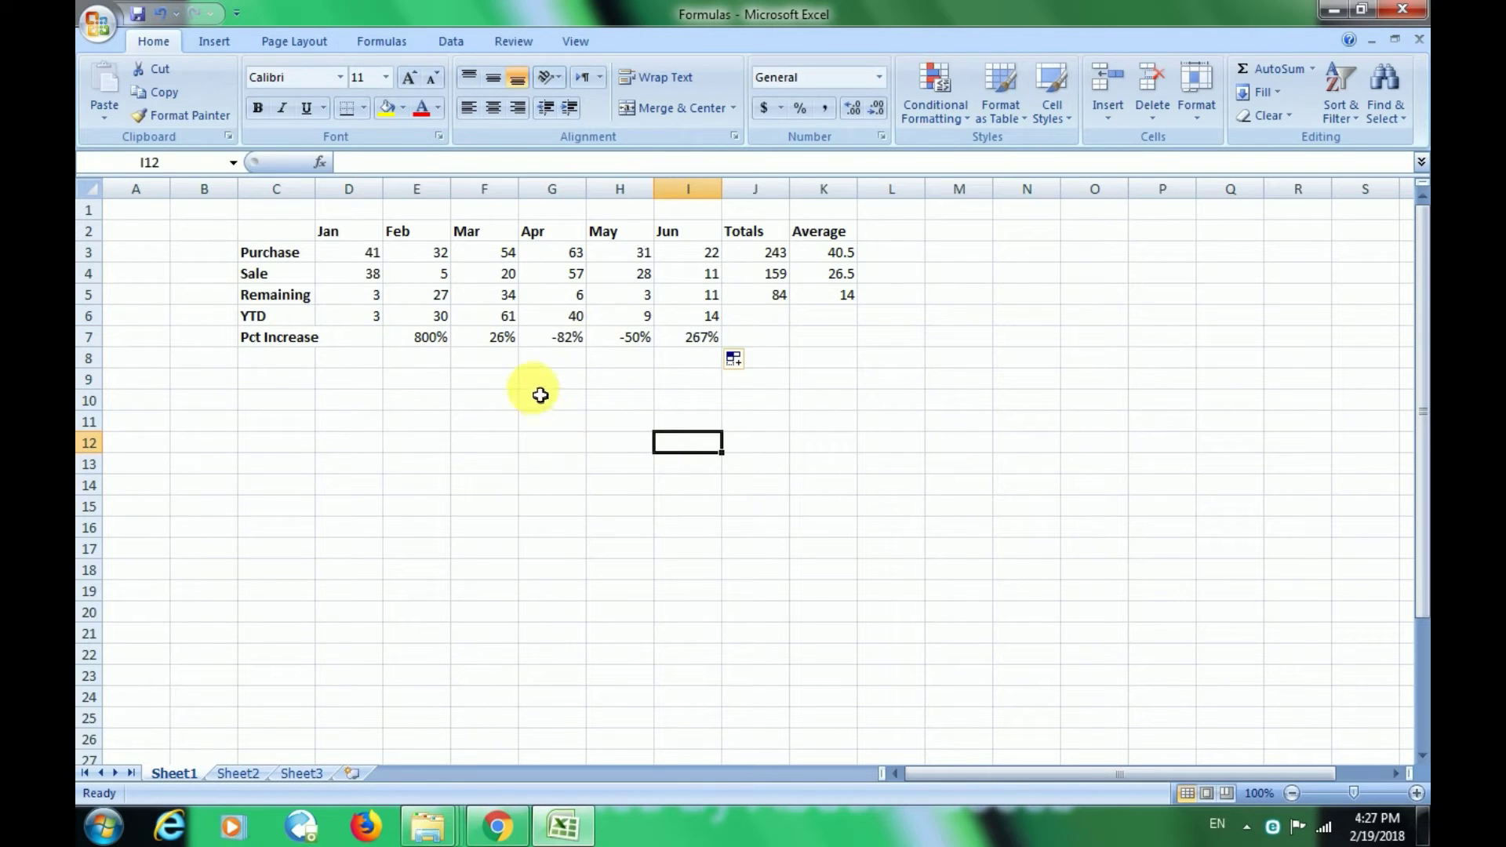
Step: Examine the copied Pct Increase formulas for April, May and June in G7:I7 cell by cell
{"action": "left_click", "coordinate": [578, 337]}
{"action": "left_click", "coordinate": [624, 345]}
{"action": "left_click", "coordinate": [690, 344]}
{"action": "left_click", "coordinate": [560, 342]}
{"action": "left_click", "coordinate": [625, 343]}
{"action": "left_click", "coordinate": [681, 353]}
{"action": "left_click", "coordinate": [636, 341]}
{"action": "left_click", "coordinate": [532, 339]}
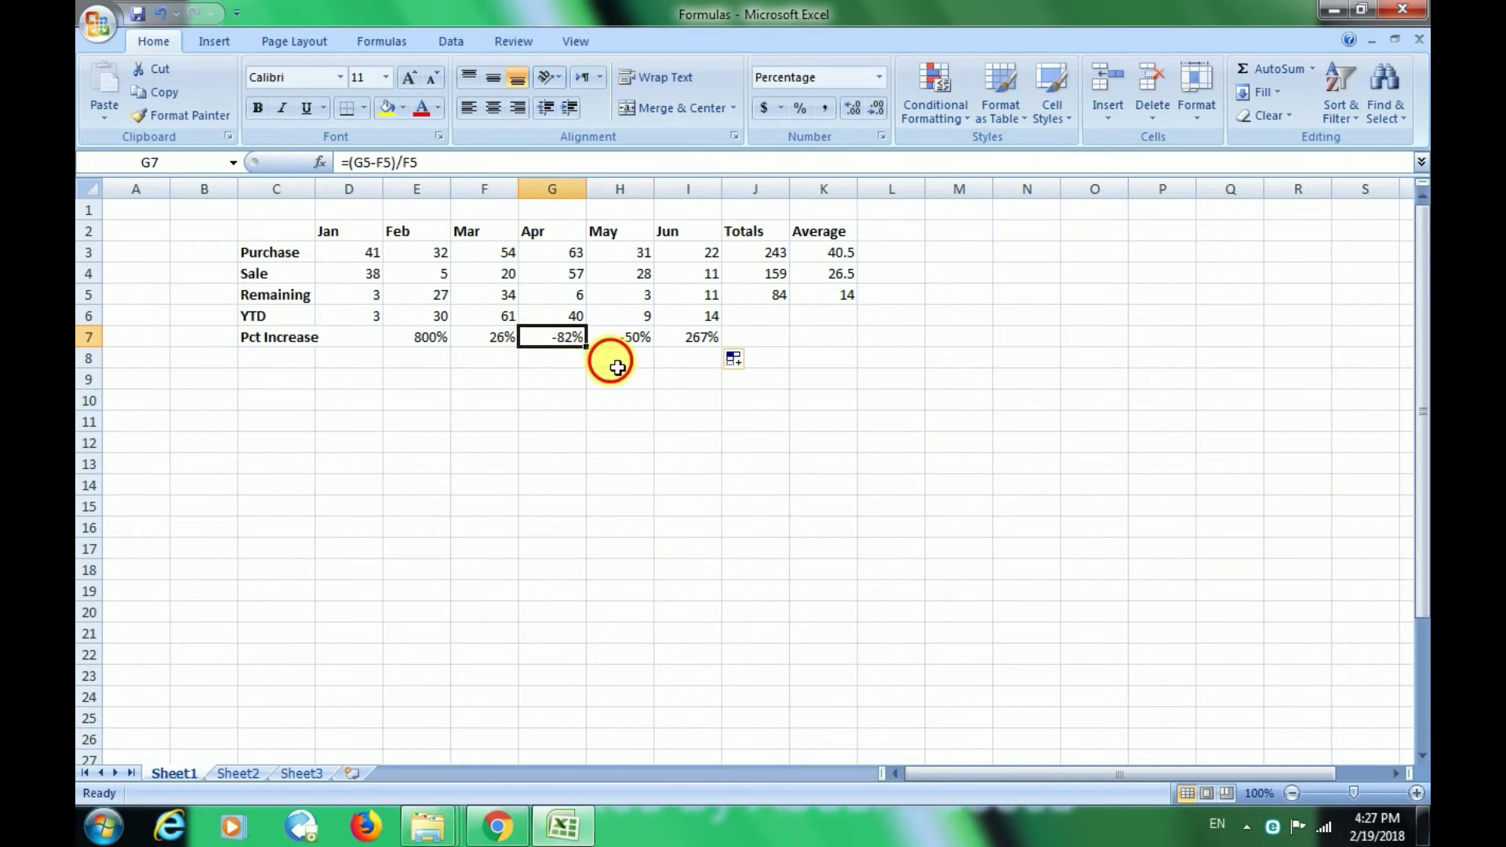
{"action": "left_click", "coordinate": [608, 359]}
{"action": "left_click", "coordinate": [578, 337]}
{"action": "left_click", "coordinate": [628, 340]}
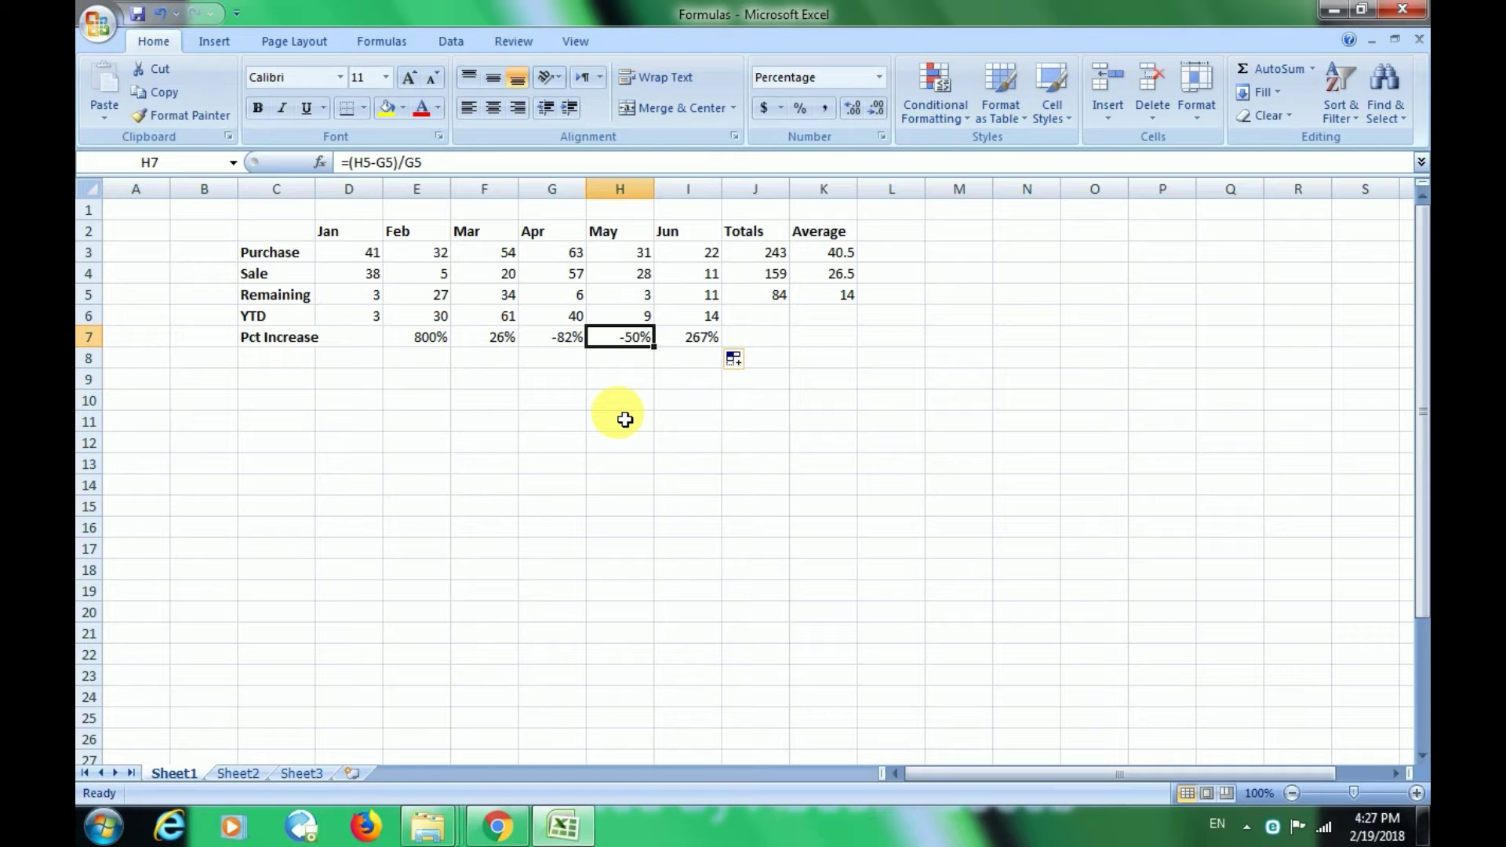
Step: Compare the March and April Pct Increase cells F7 and G7, and dismiss the Windows color scheme prompt
{"action": "key", "text": "Left"}
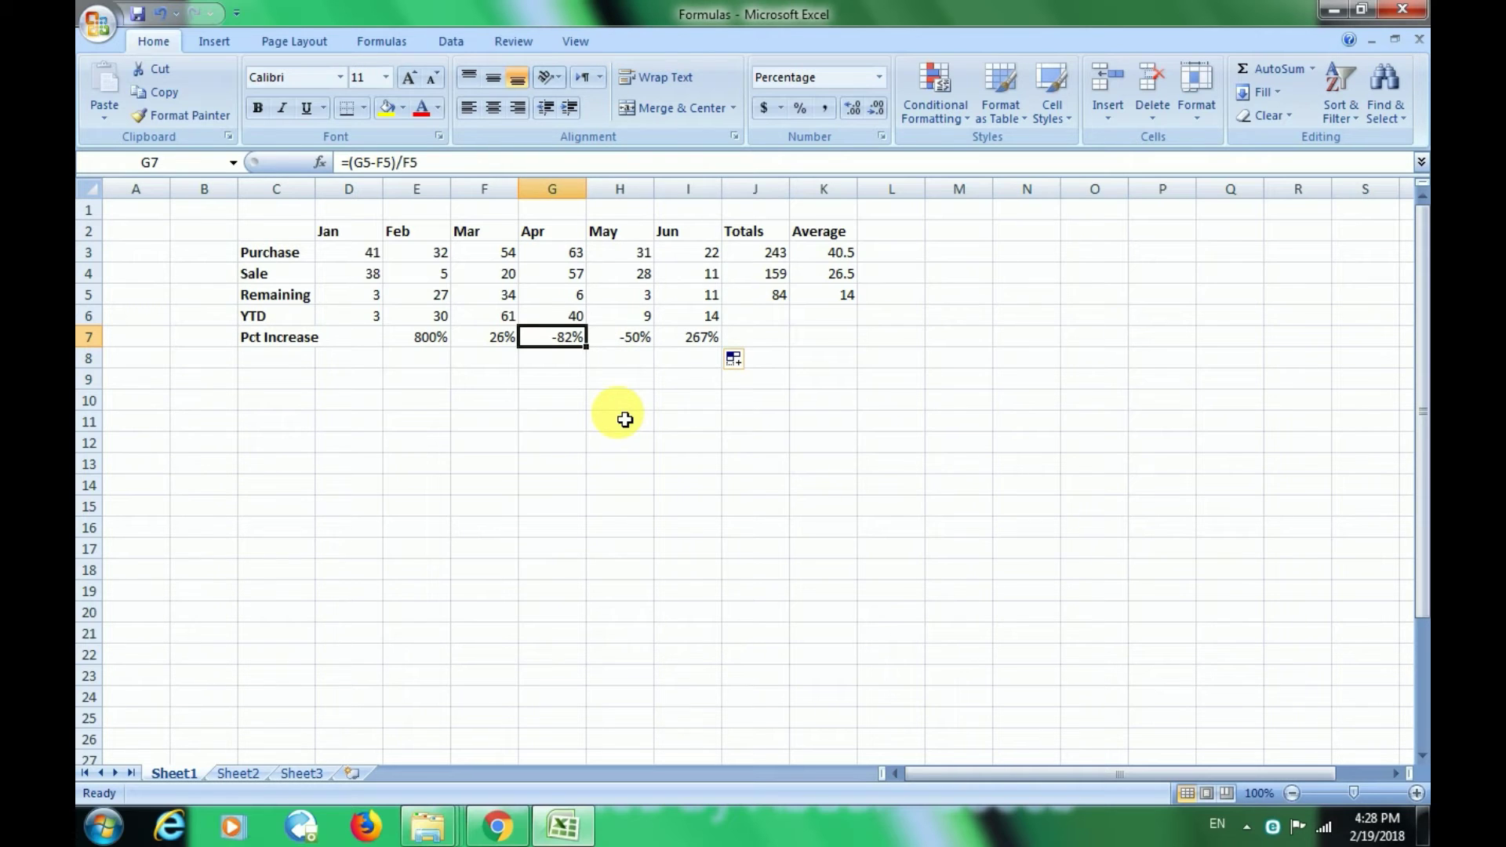
{"action": "key", "text": "Left"}
{"action": "key", "text": "Right"}
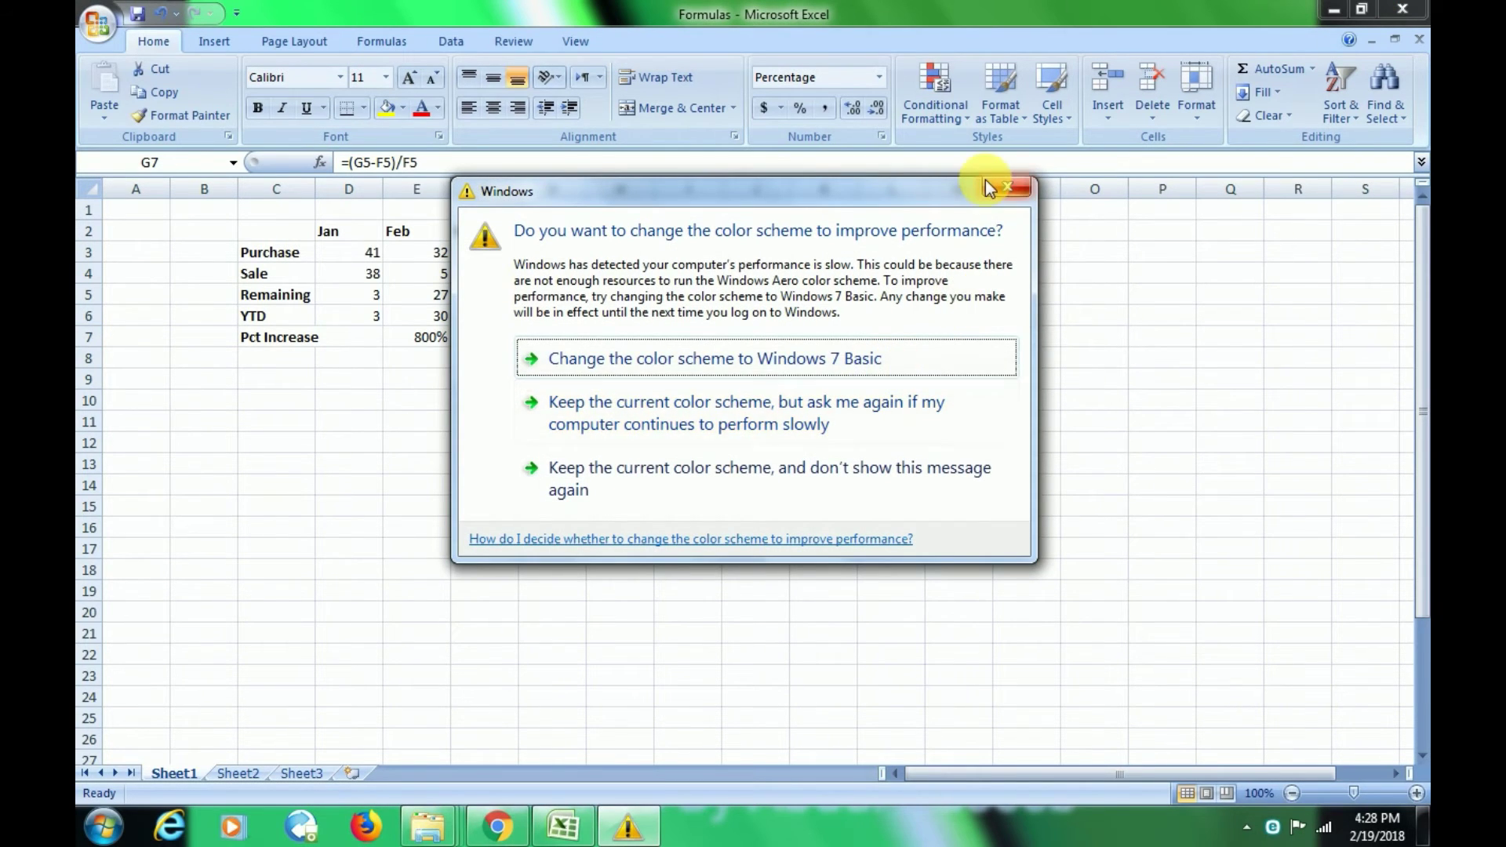
{"action": "left_click", "coordinate": [987, 184]}
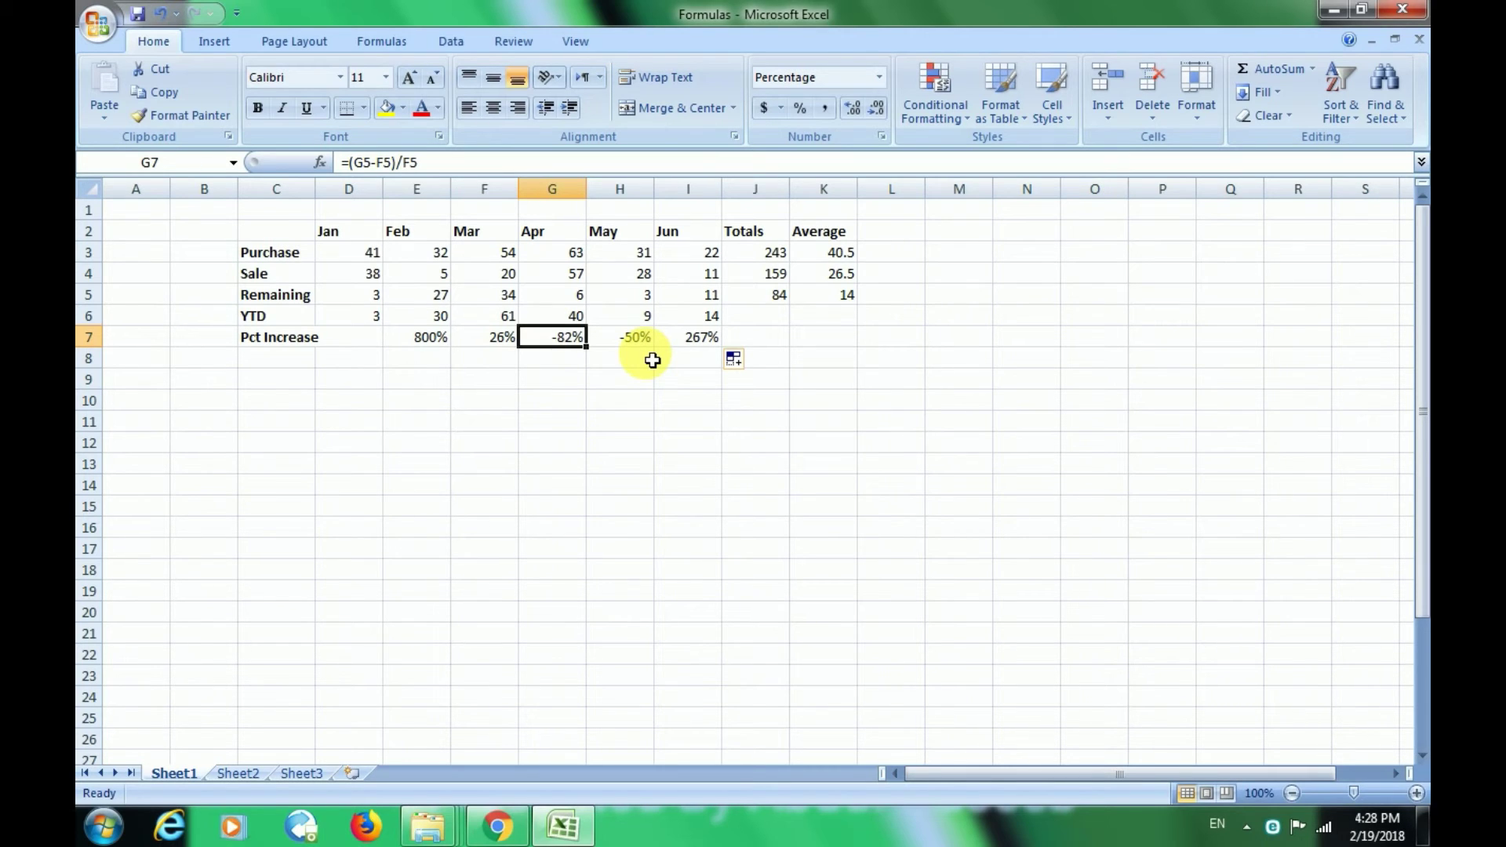
Step: Walk through the Pct Increase row from E7 to I7 and back to review how each month's formula references the previous month
{"action": "key", "text": "Left"}
{"action": "key", "text": "Left"}
{"action": "key", "text": "Left"}
{"action": "key", "text": "Right"}
{"action": "key", "text": "Right"}
{"action": "key", "text": "Right"}
{"action": "key", "text": "Right"}
{"action": "key", "text": "Right"}
{"action": "key", "text": "Left"}
{"action": "key", "text": "Left"}
{"action": "key", "text": "Left"}
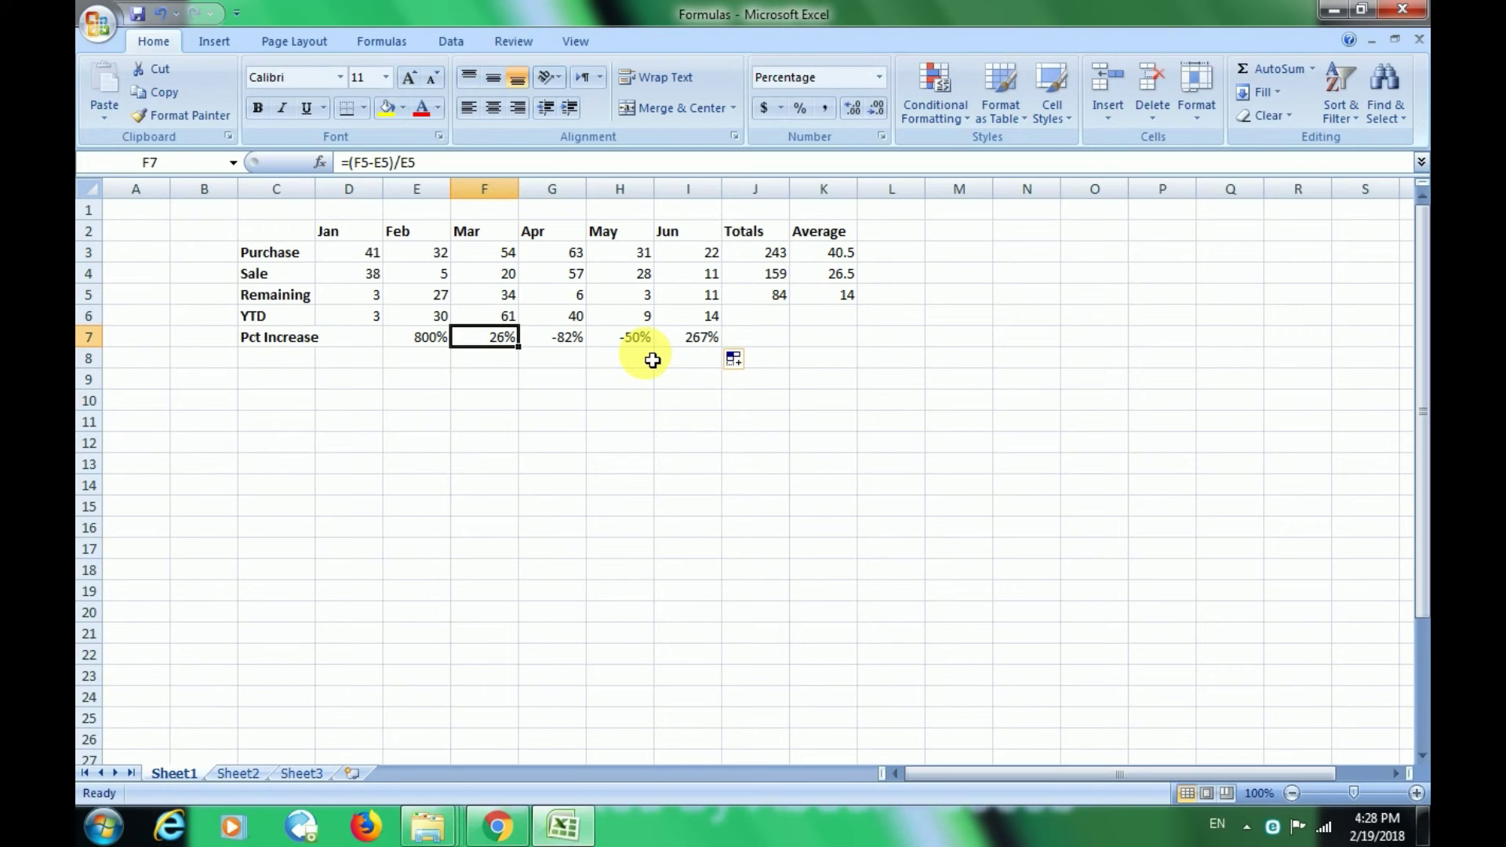
{"action": "key", "text": "Left"}
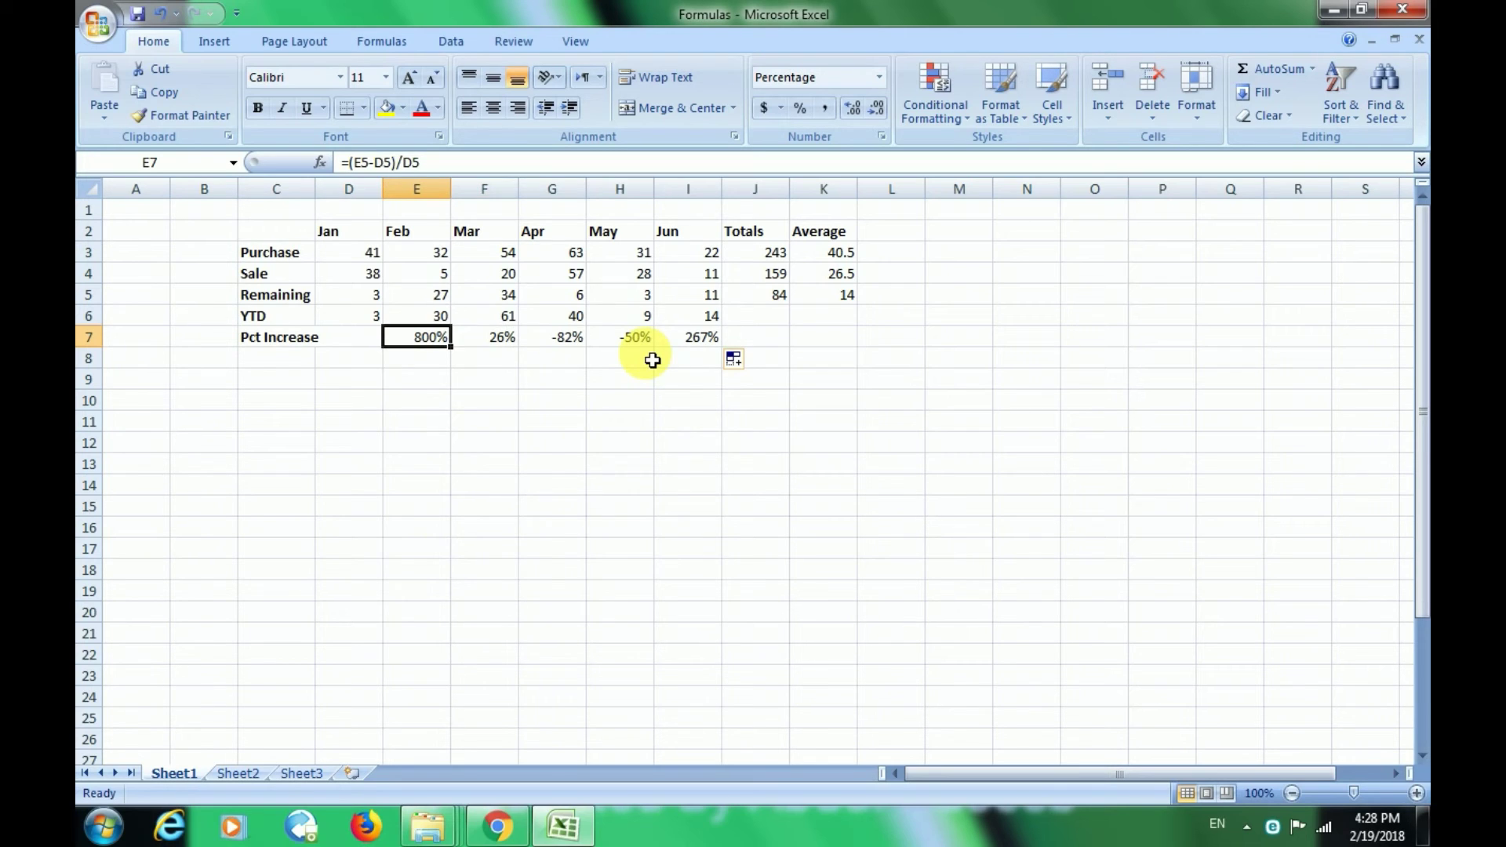
{"action": "key", "text": "Left"}
{"action": "key", "text": "Left"}
{"action": "key", "text": "Left"}
{"action": "key", "text": "Left"}
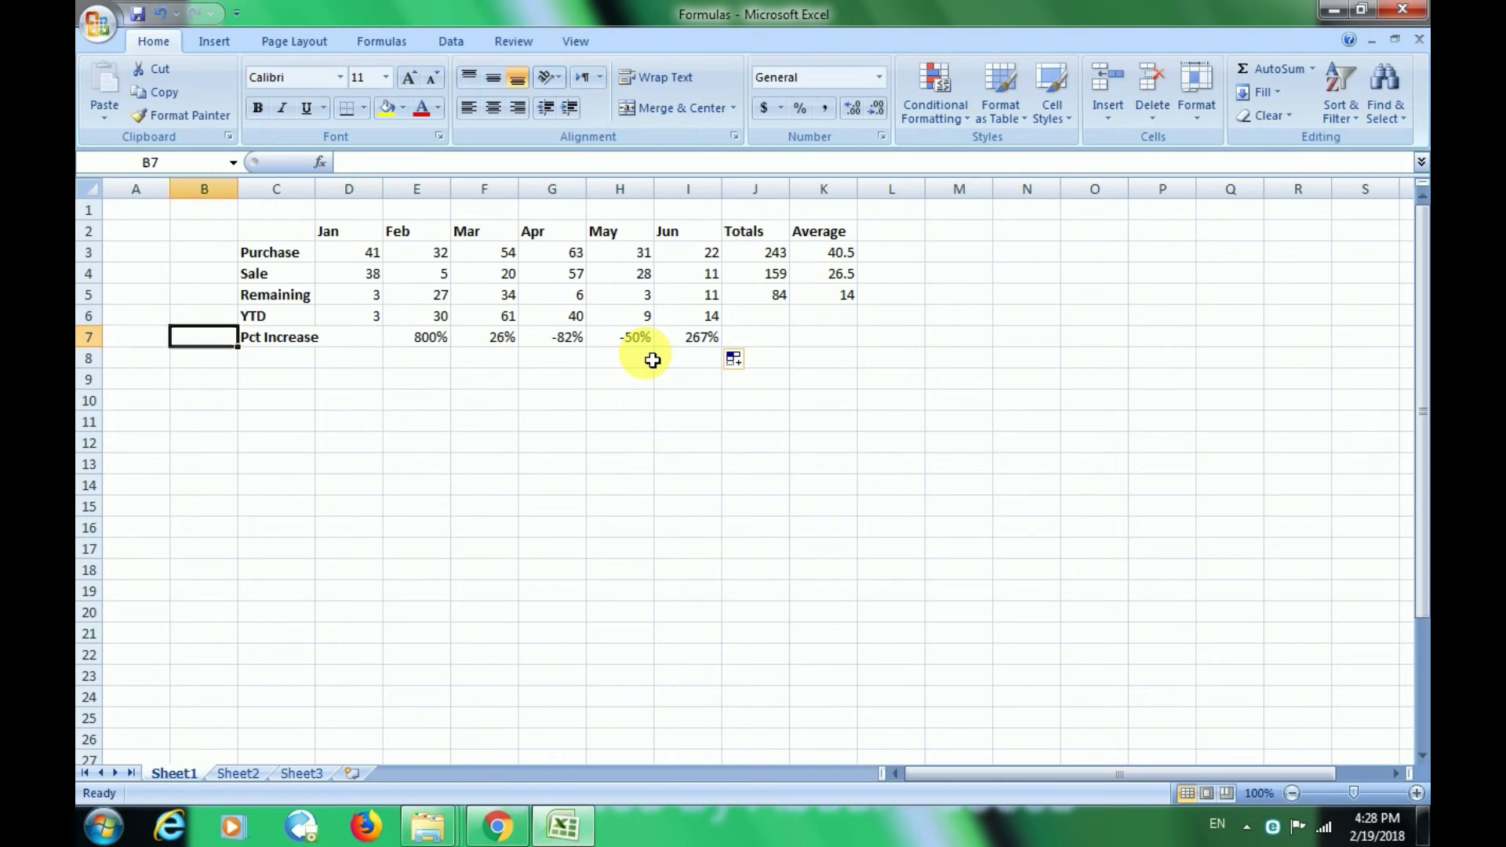
Step: Examine the operator precedence list in A31:B34 below the table, and return to the Pct Increase row
{"action": "key", "text": "Down"}
{"action": "key", "text": "Down"}
{"action": "key", "text": "Down"}
{"action": "key", "text": "Down"}
{"action": "key", "text": "Down"}
{"action": "key", "text": "Down"}
{"action": "key", "text": "Down"}
{"action": "key", "text": "Down"}
{"action": "key", "text": "Down"}
{"action": "key", "text": "Down"}
{"action": "key", "text": "Down"}
{"action": "key", "text": "Down"}
{"action": "key", "text": "Down"}
{"action": "key", "text": "Down"}
{"action": "key", "text": "Down"}
{"action": "key", "text": "Down"}
{"action": "key", "text": "Down"}
{"action": "key", "text": "Down"}
{"action": "key", "text": "Down"}
{"action": "key", "text": "Down"}
{"action": "key", "text": "Down"}
{"action": "key", "text": "Down"}
{"action": "key", "text": "Down"}
{"action": "key", "text": "Down"}
{"action": "key", "text": "Down"}
{"action": "key", "text": "Down"}
{"action": "key", "text": "Down"}
{"action": "key", "text": "Down"}
{"action": "key", "text": "Down"}
{"action": "key", "text": "Down"}
{"action": "key", "text": "Down"}
{"action": "key", "text": "Down"}
{"action": "key", "text": "Down"}
{"action": "key", "text": "Down"}
{"action": "key", "text": "Down"}
{"action": "key", "text": "Down"}
{"action": "key", "text": "Up"}
{"action": "key", "text": "Up"}
{"action": "key", "text": "Up"}
{"action": "key", "text": "Up"}
{"action": "key", "text": "Up"}
{"action": "key", "text": "Up"}
{"action": "key", "text": "Up"}
{"action": "key", "text": "Up"}
{"action": "key", "text": "Up"}
{"action": "key", "text": "Up"}
{"action": "key", "text": "Up"}
{"action": "key", "text": "Up"}
{"action": "key", "text": "Up"}
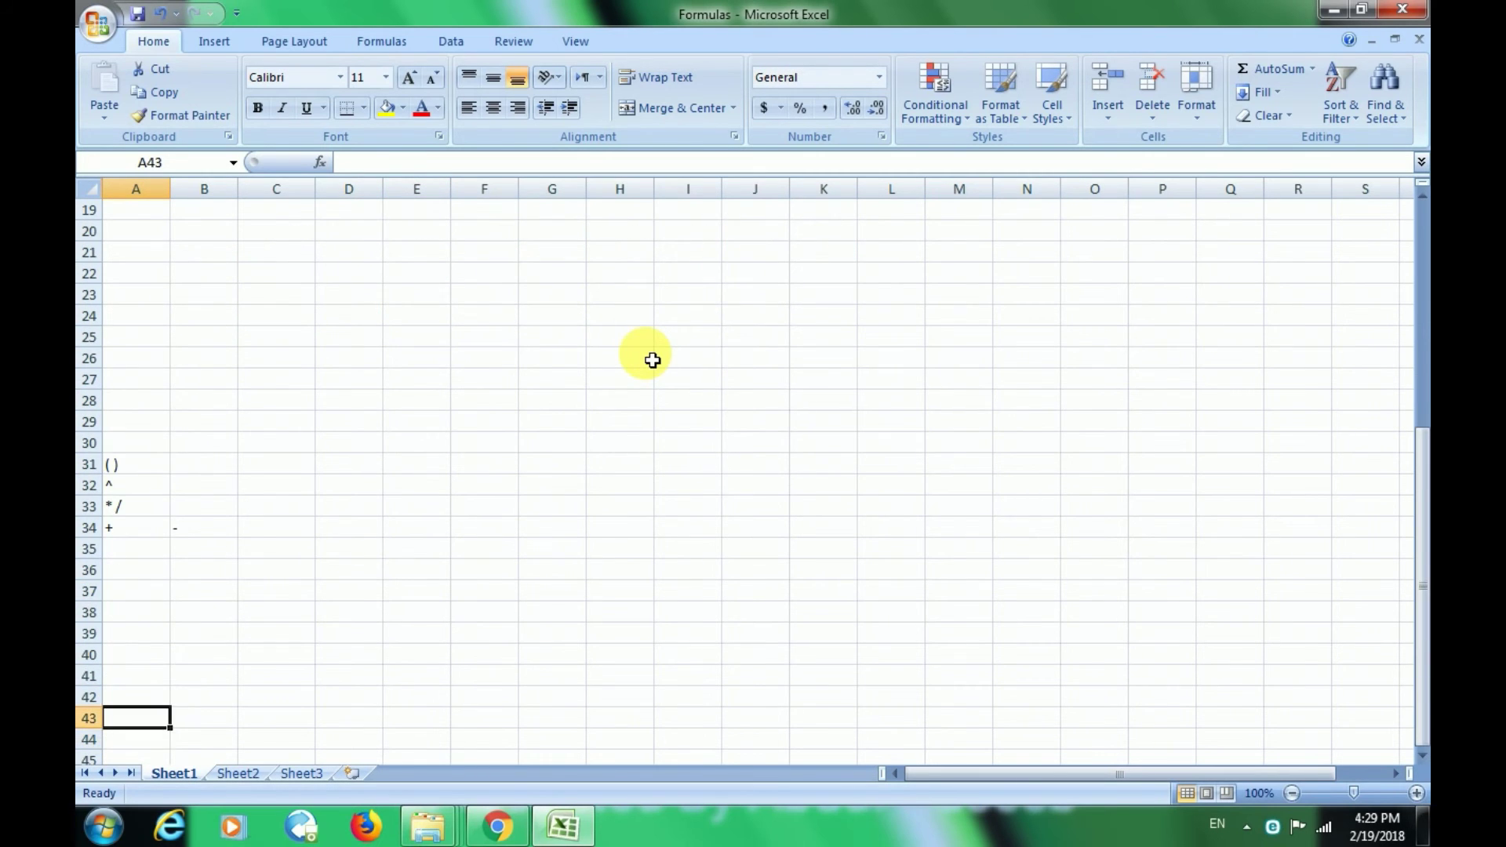
{"action": "key", "text": "Down"}
{"action": "key", "text": "Down"}
{"action": "key", "text": "Down"}
{"action": "key", "text": "Right"}
{"action": "key", "text": "Left"}
{"action": "key", "text": "Up"}
{"action": "key", "text": "Up"}
{"action": "key", "text": "Up"}
{"action": "key", "text": "Up"}
{"action": "key", "text": "Up"}
{"action": "key", "text": "Up"}
{"action": "key", "text": "Up"}
{"action": "key", "text": "Up"}
{"action": "key", "text": "Up"}
{"action": "key", "text": "Up"}
{"action": "key", "text": "Up"}
{"action": "key", "text": "Up"}
{"action": "key", "text": "Up"}
{"action": "key", "text": "Up"}
{"action": "key", "text": "Up"}
{"action": "key", "text": "Up"}
{"action": "key", "text": "Up"}
{"action": "key", "text": "Up"}
{"action": "key", "text": "Up"}
{"action": "key", "text": "Up"}
{"action": "key", "text": "Up"}
{"action": "key", "text": "Up"}
{"action": "key", "text": "Up"}
{"action": "key", "text": "Up"}
{"action": "key", "text": "Up"}
{"action": "key", "text": "Up"}
{"action": "key", "text": "Down"}
{"action": "key", "text": "Down"}
{"action": "key", "text": "Down"}
{"action": "key", "text": "Down"}
{"action": "key", "text": "Down"}
{"action": "key", "text": "Down"}
Step: Move along the Pct Increase row to the empty cell J7 after June and save the workbook
{"action": "key", "text": "Right"}
{"action": "key", "text": "Right"}
{"action": "key", "text": "Right"}
{"action": "key", "text": "Right"}
{"action": "key", "text": "Right"}
{"action": "key", "text": "Right"}
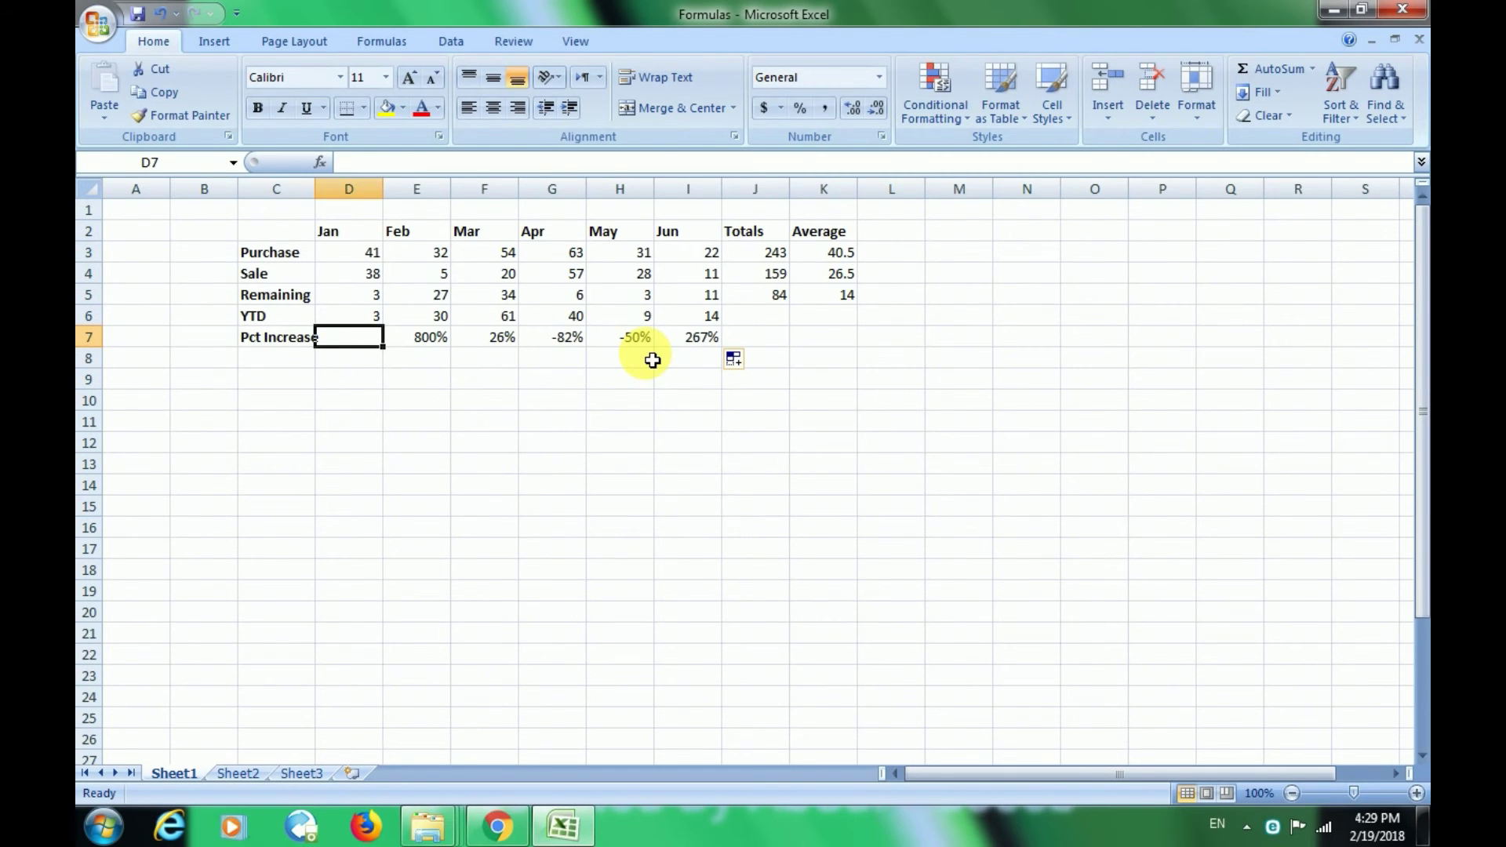
{"action": "key", "text": "Right"}
{"action": "key", "text": "Right"}
{"action": "key", "text": "Right"}
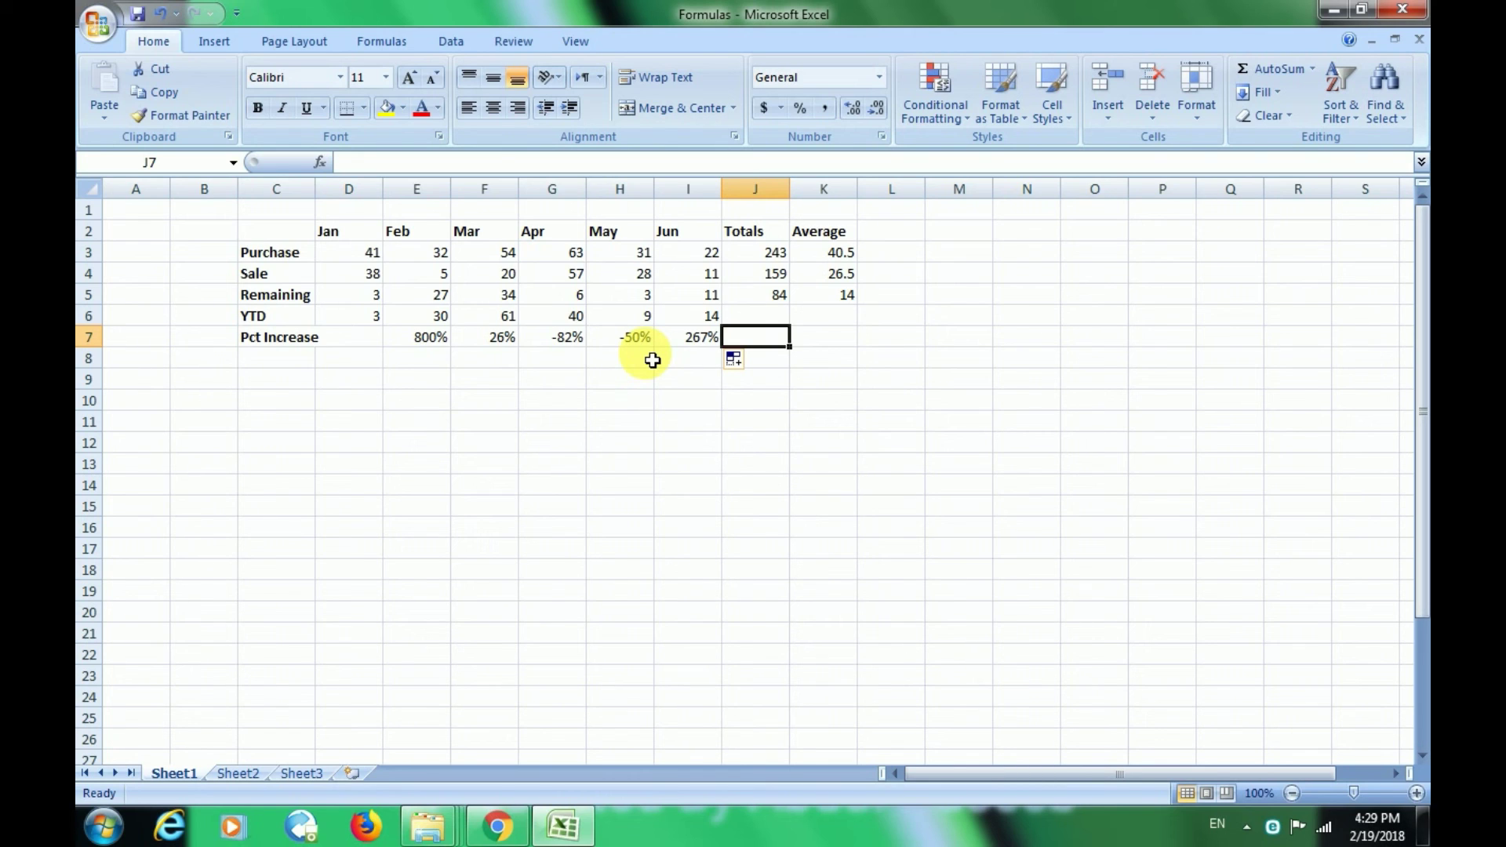
{"action": "key", "text": "ctrl+s"}
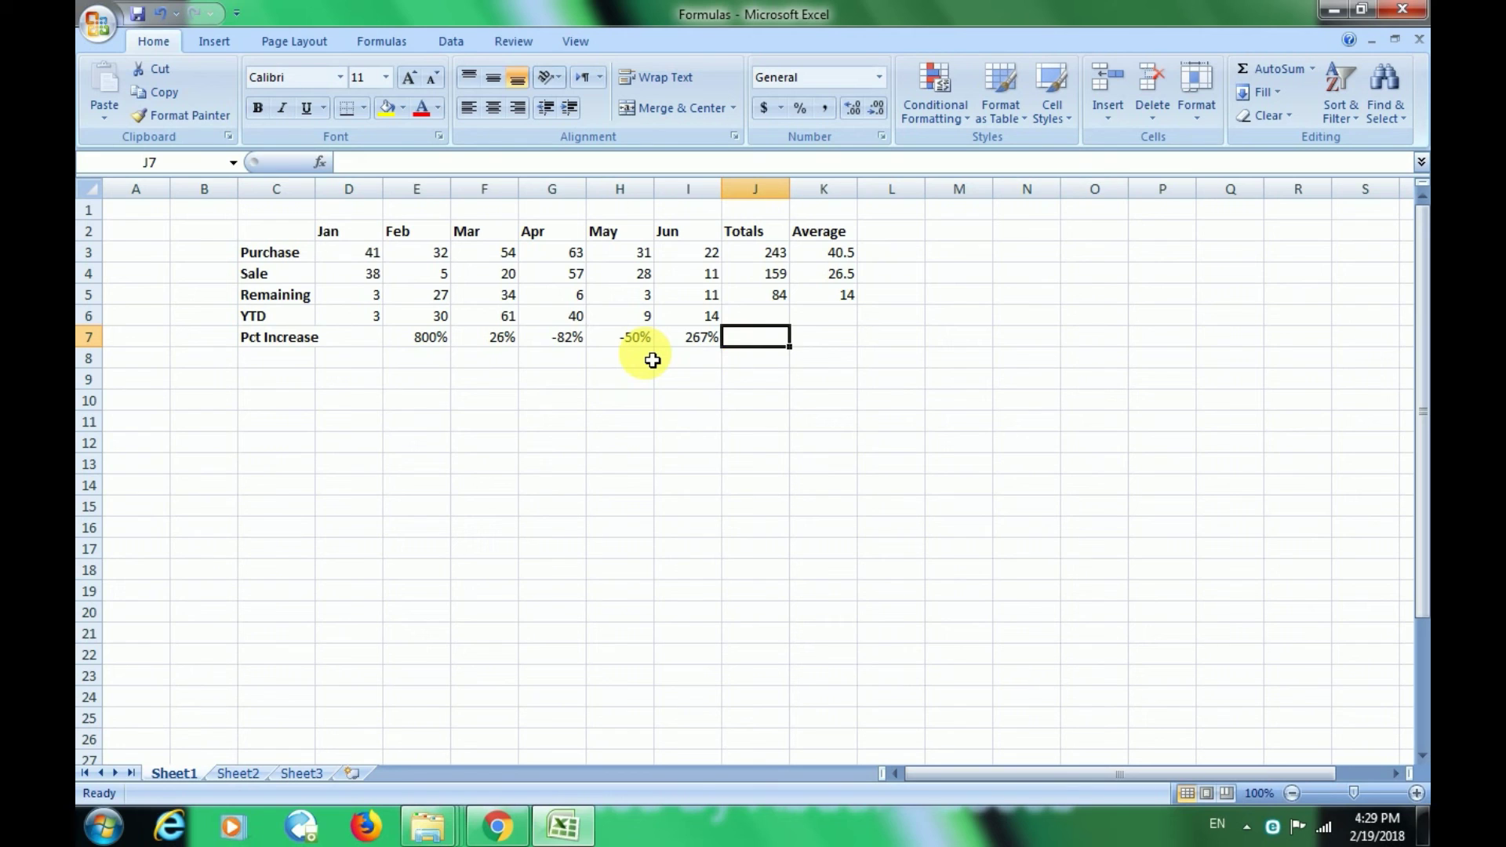